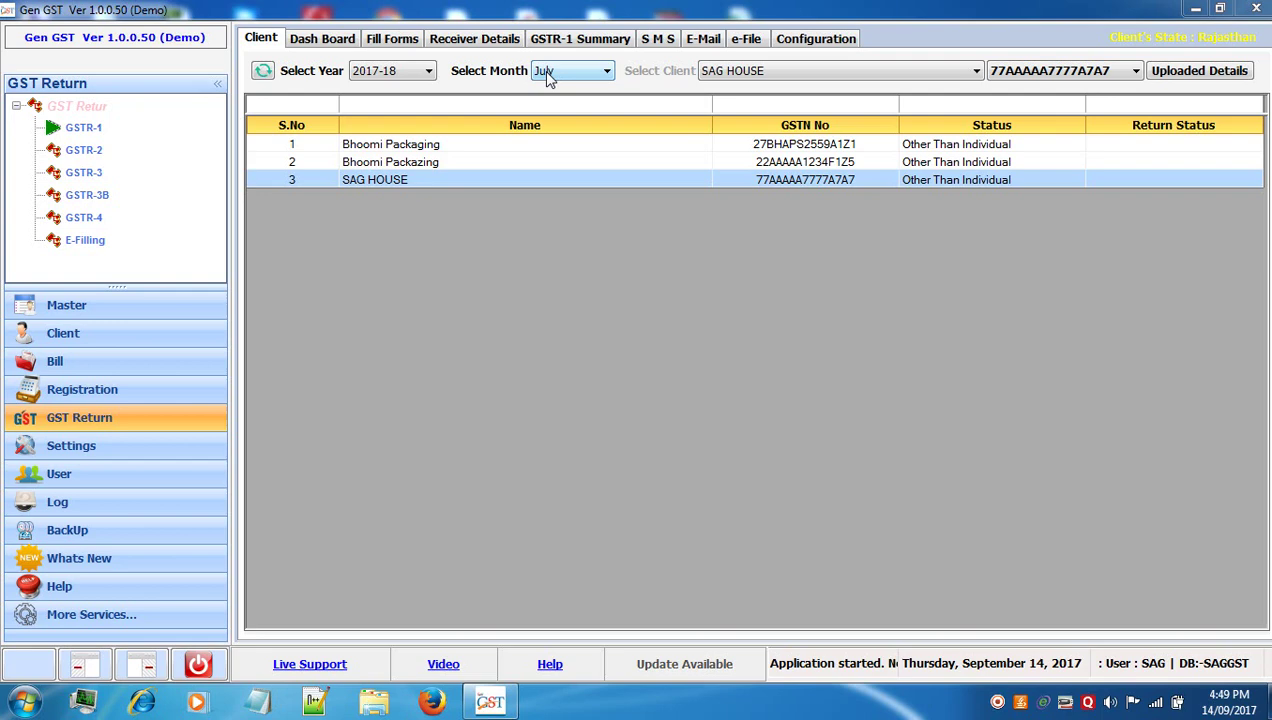
Start adding a receiver for client SAG HOUSE and view the available import sources.
click(494, 44)
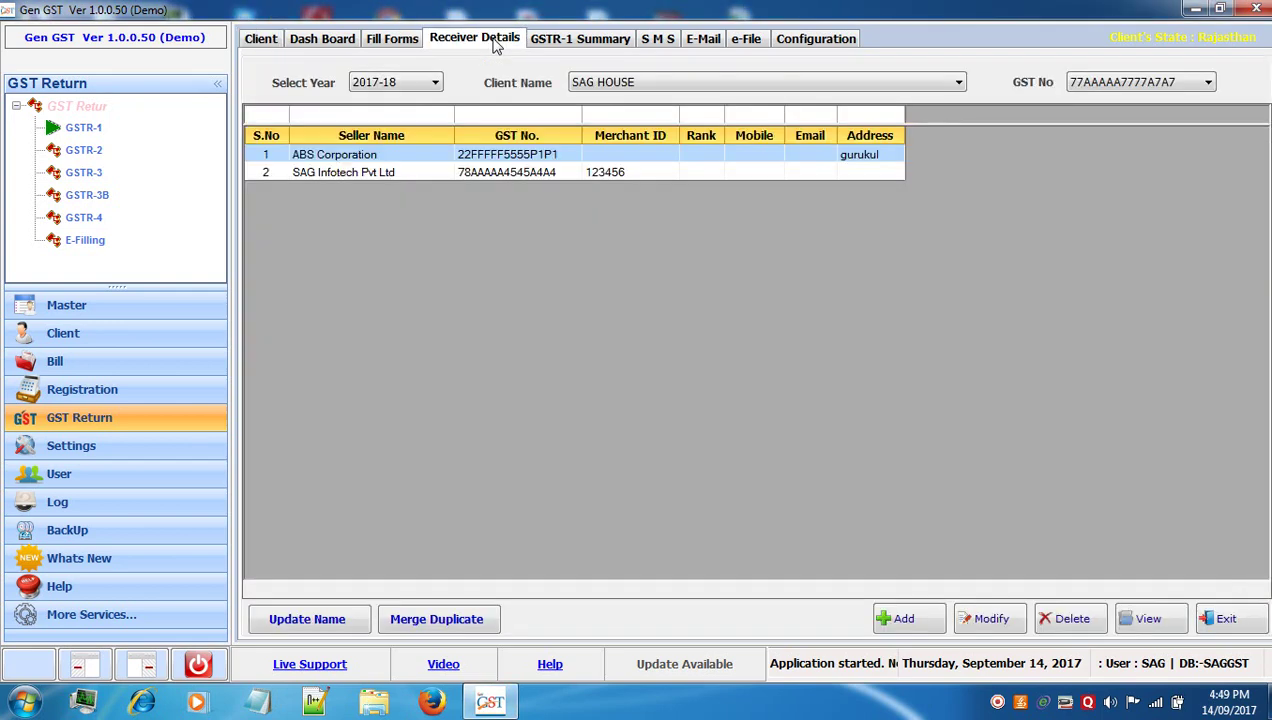
click(906, 619)
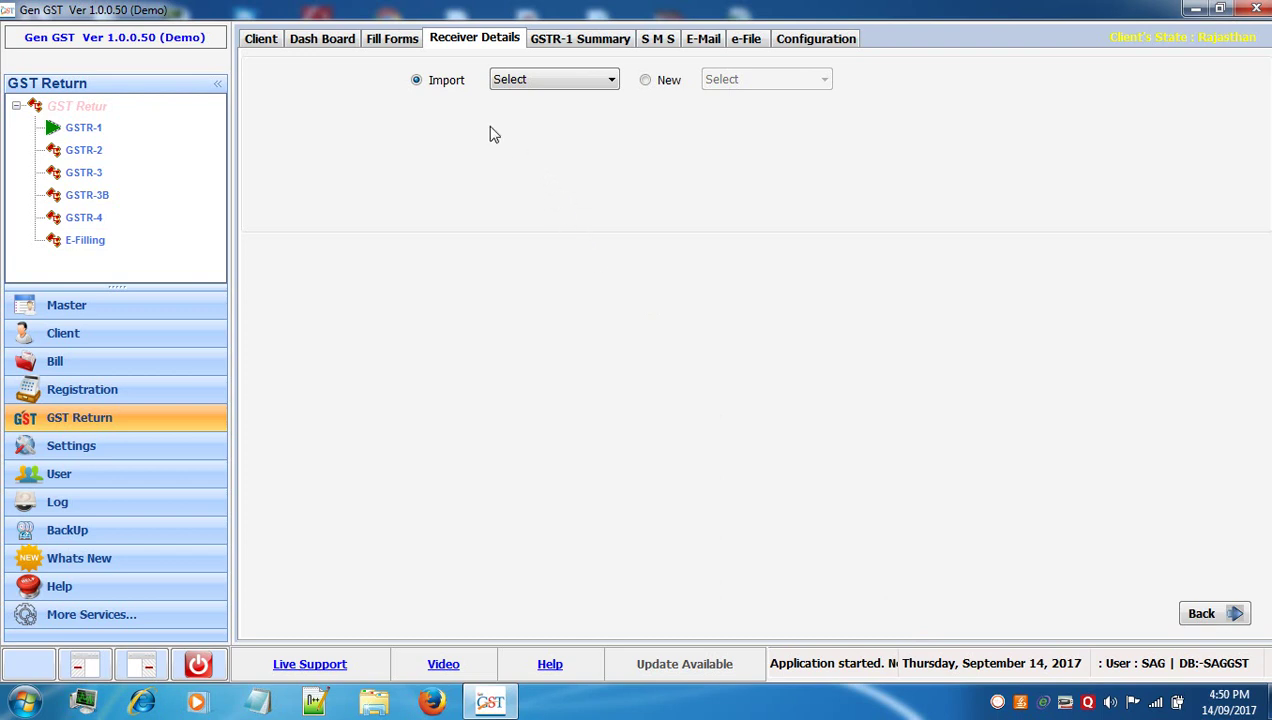
click(530, 86)
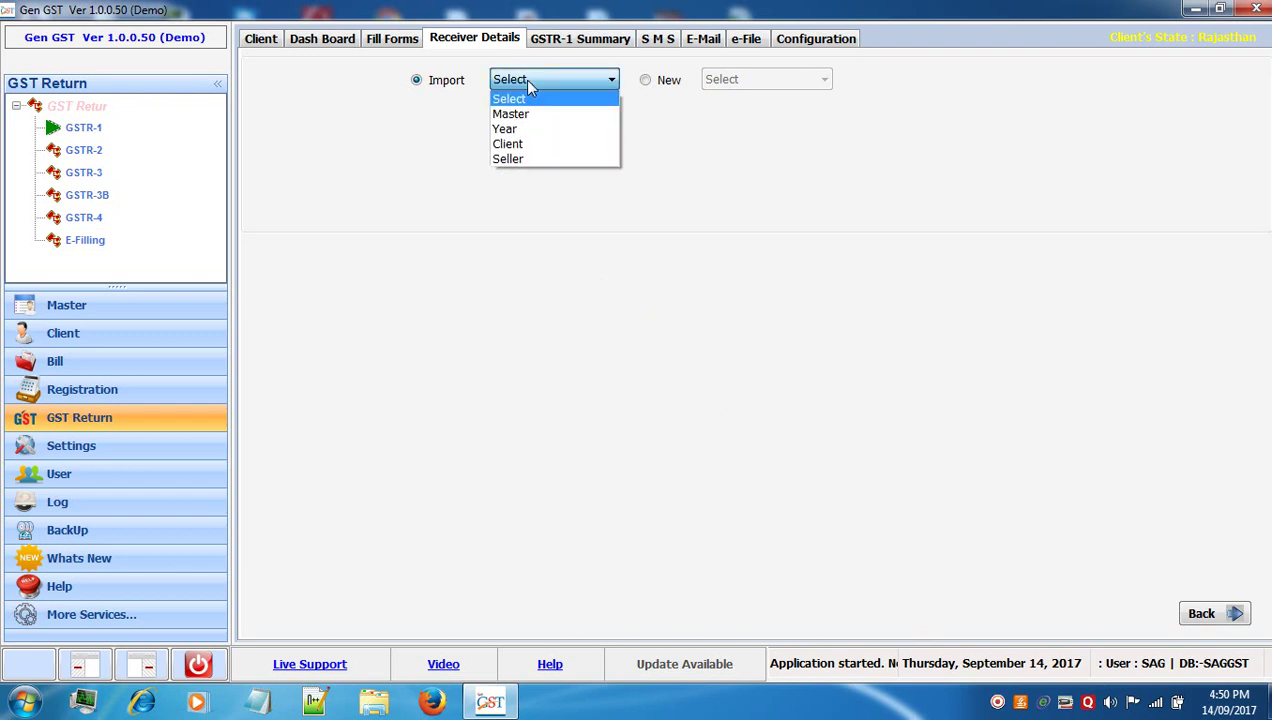
click(527, 84)
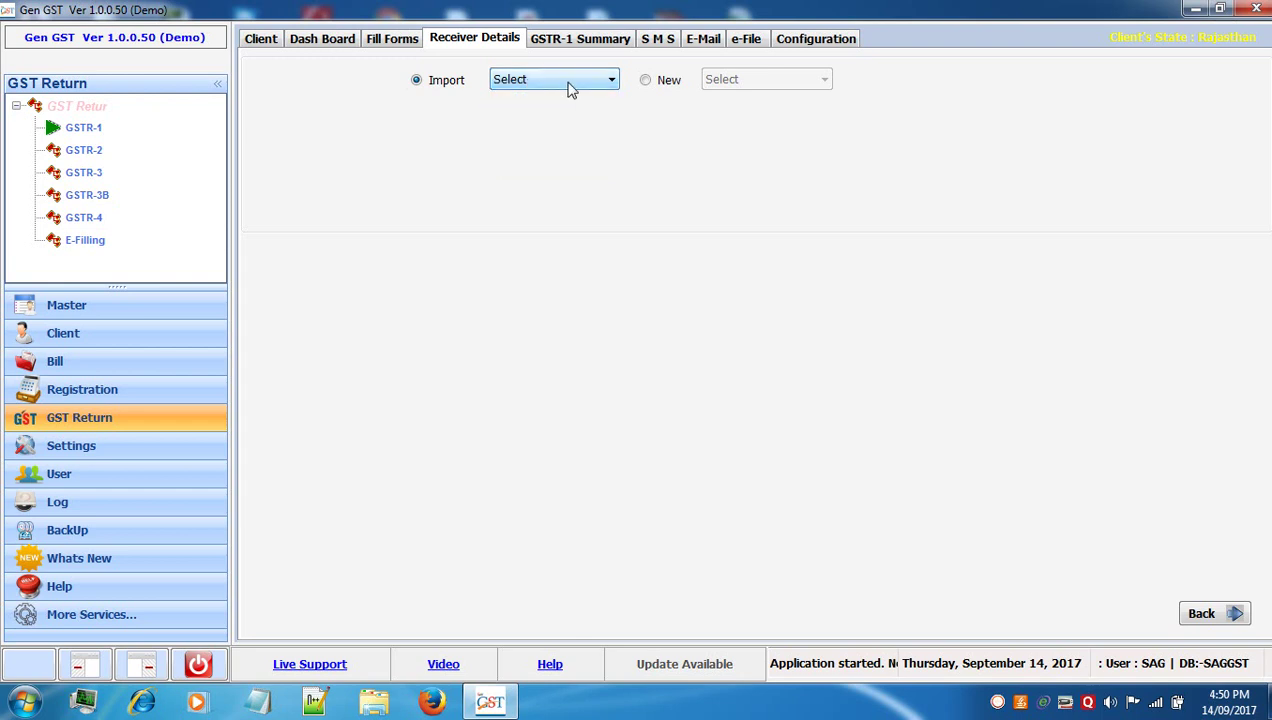
Review the Short entry form for a new receiver and return to the receiver list without saving.
click(646, 82)
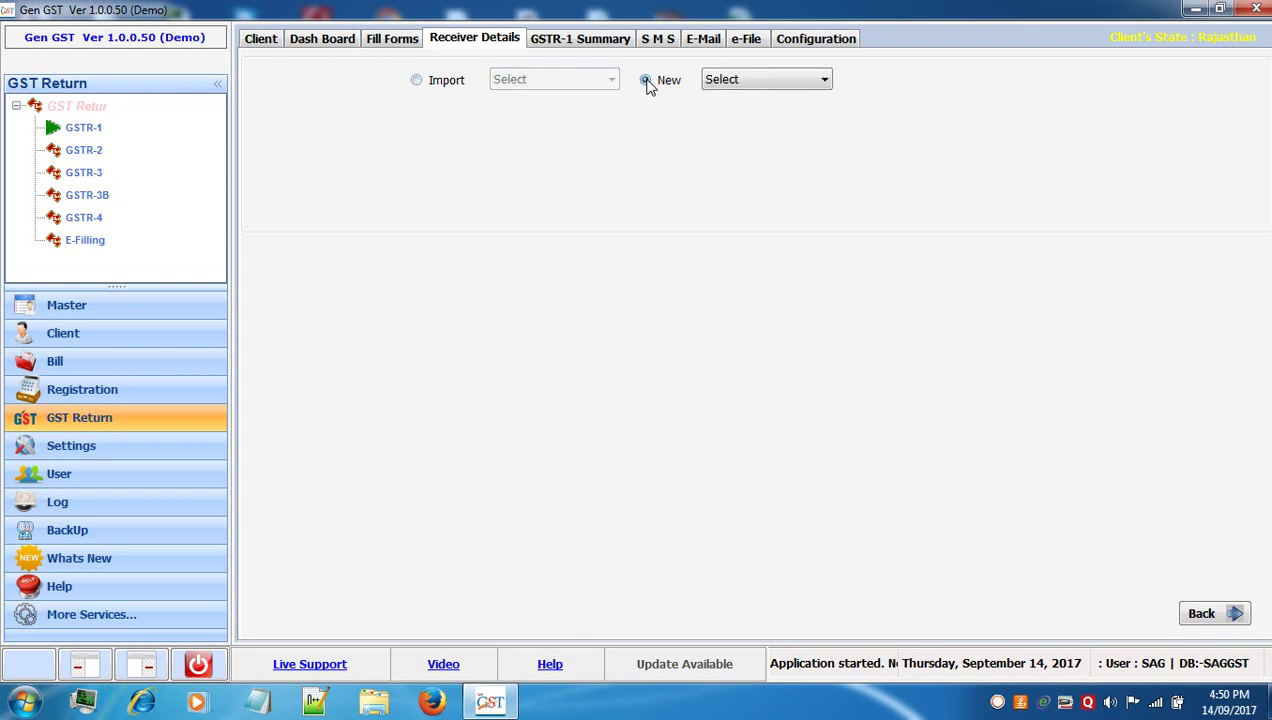
click(768, 89)
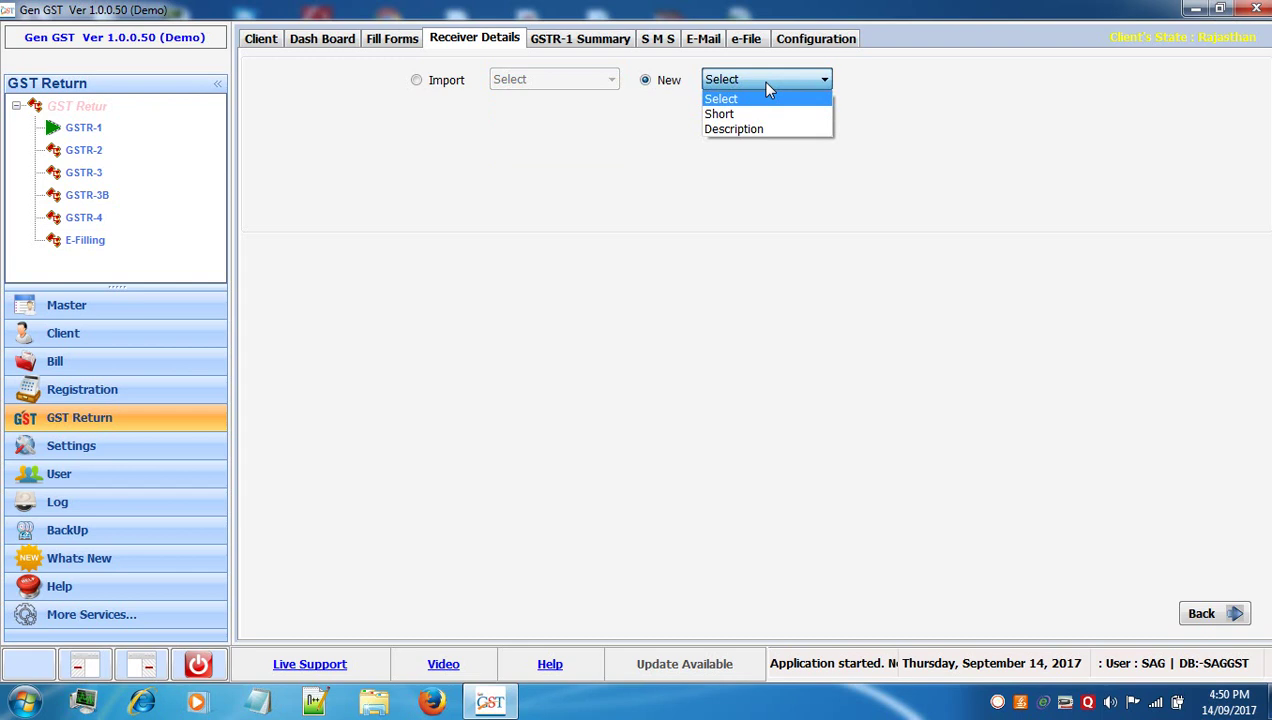
click(766, 115)
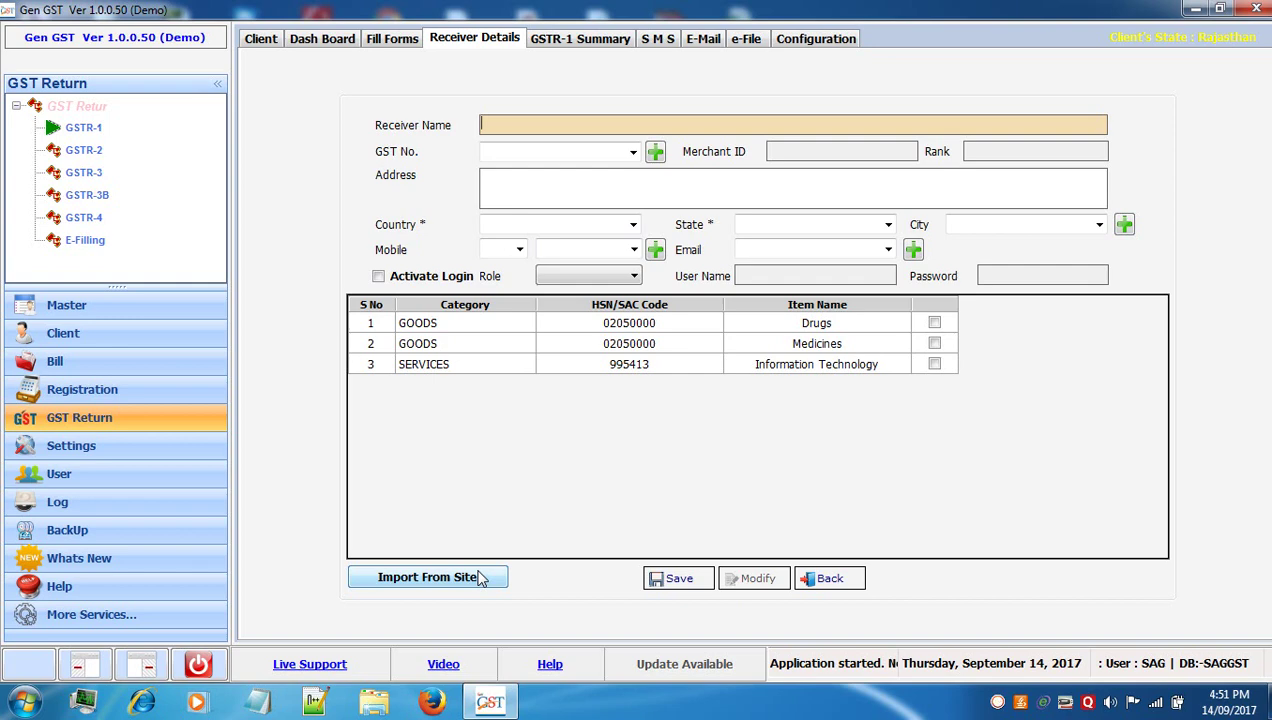
click(824, 580)
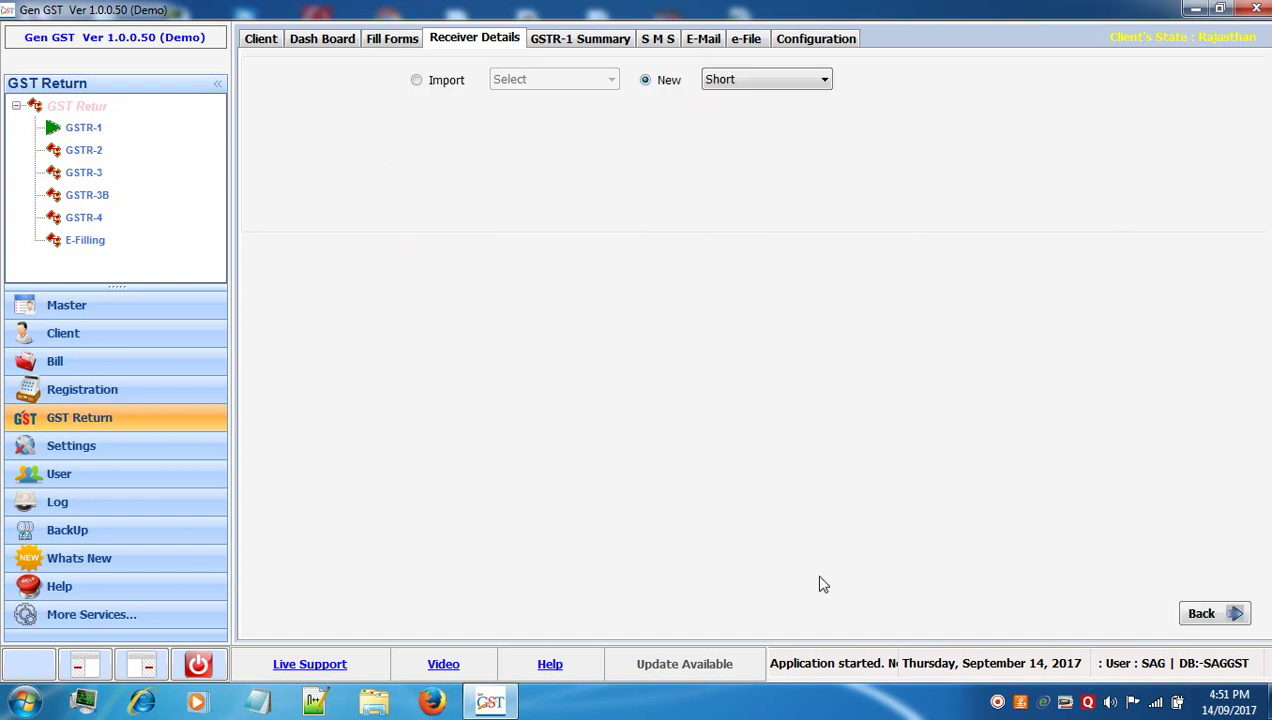
click(1192, 616)
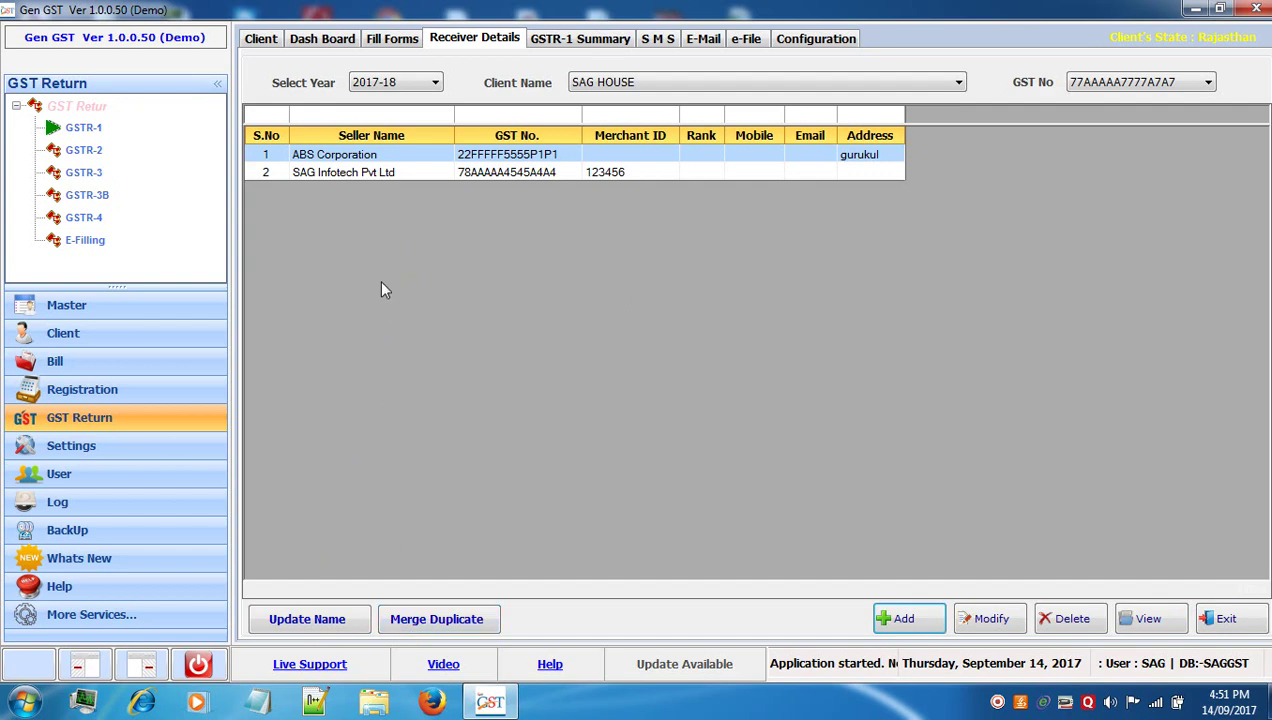
Start a new B2B invoice for receiver SAG Infotech Pvt Ltd with invoice number 520.
click(392, 42)
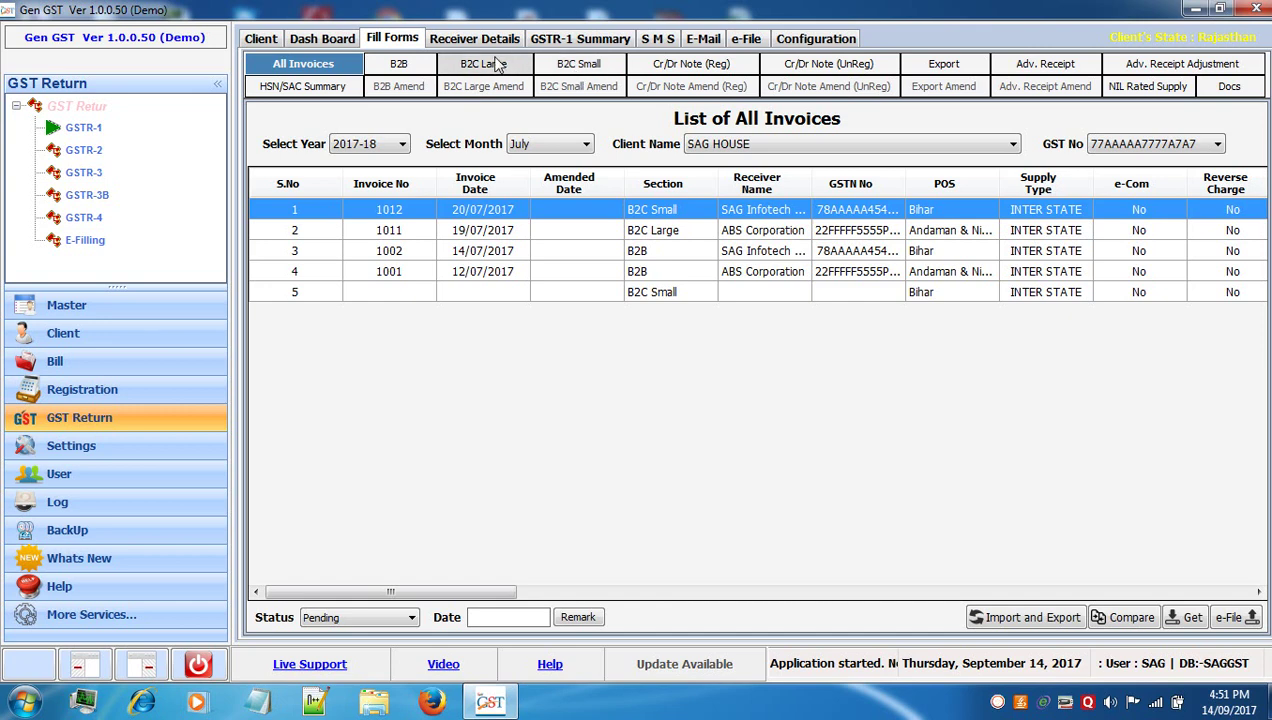
click(405, 68)
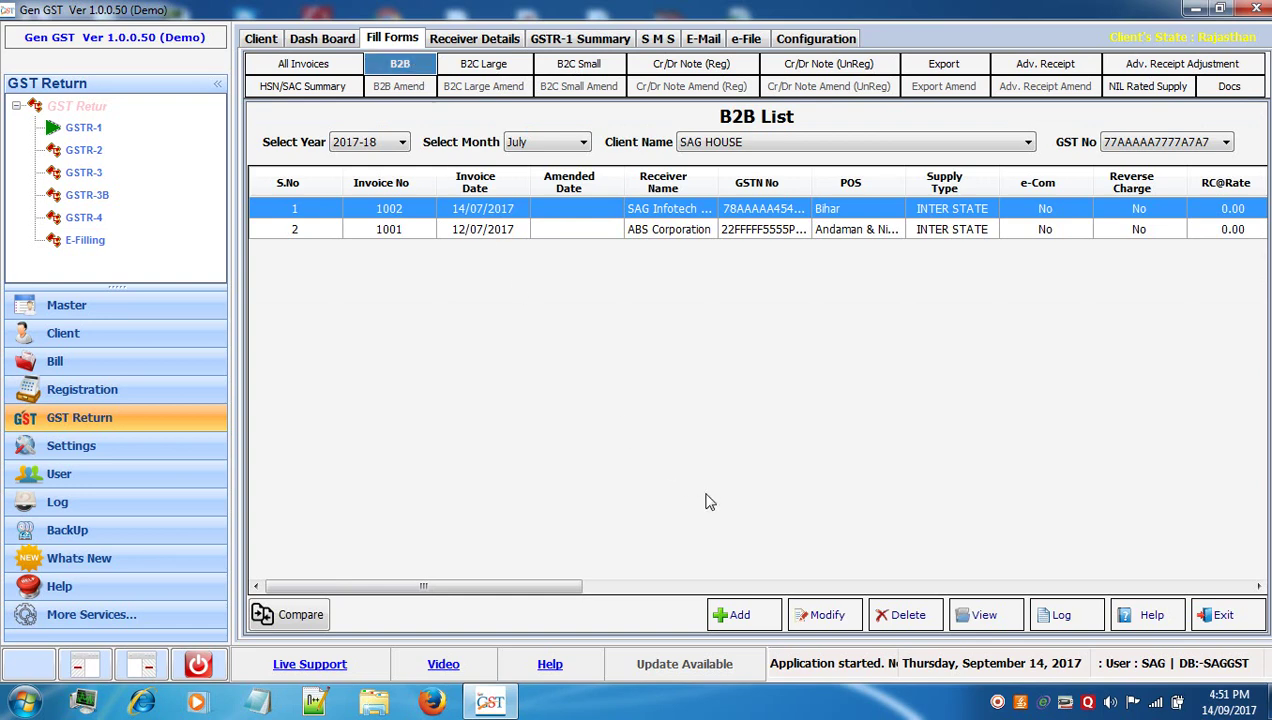
click(738, 615)
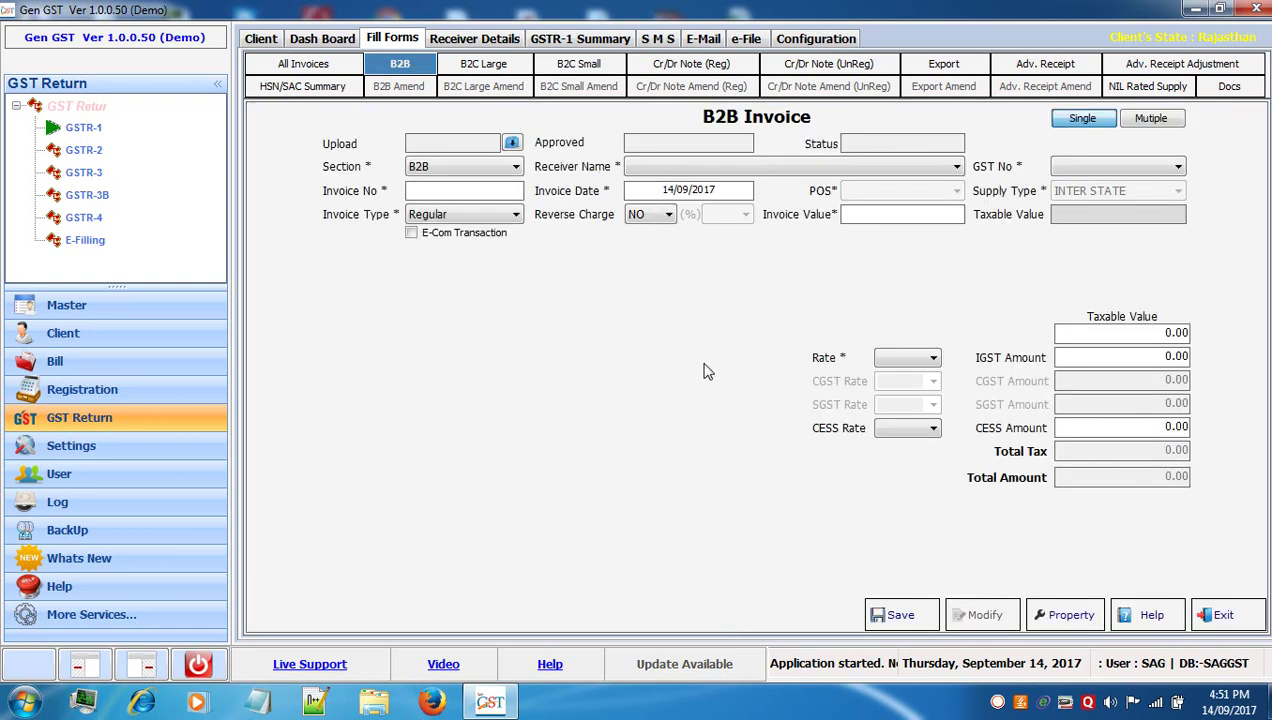
click(670, 172)
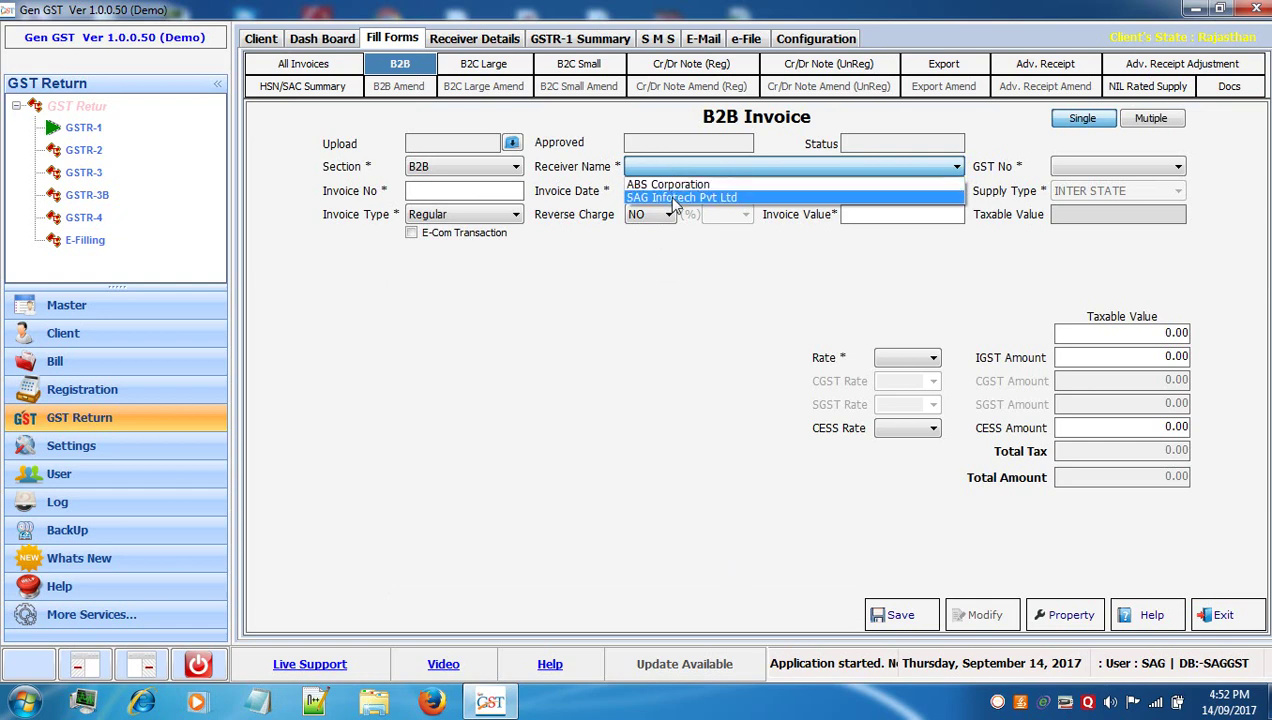
click(668, 197)
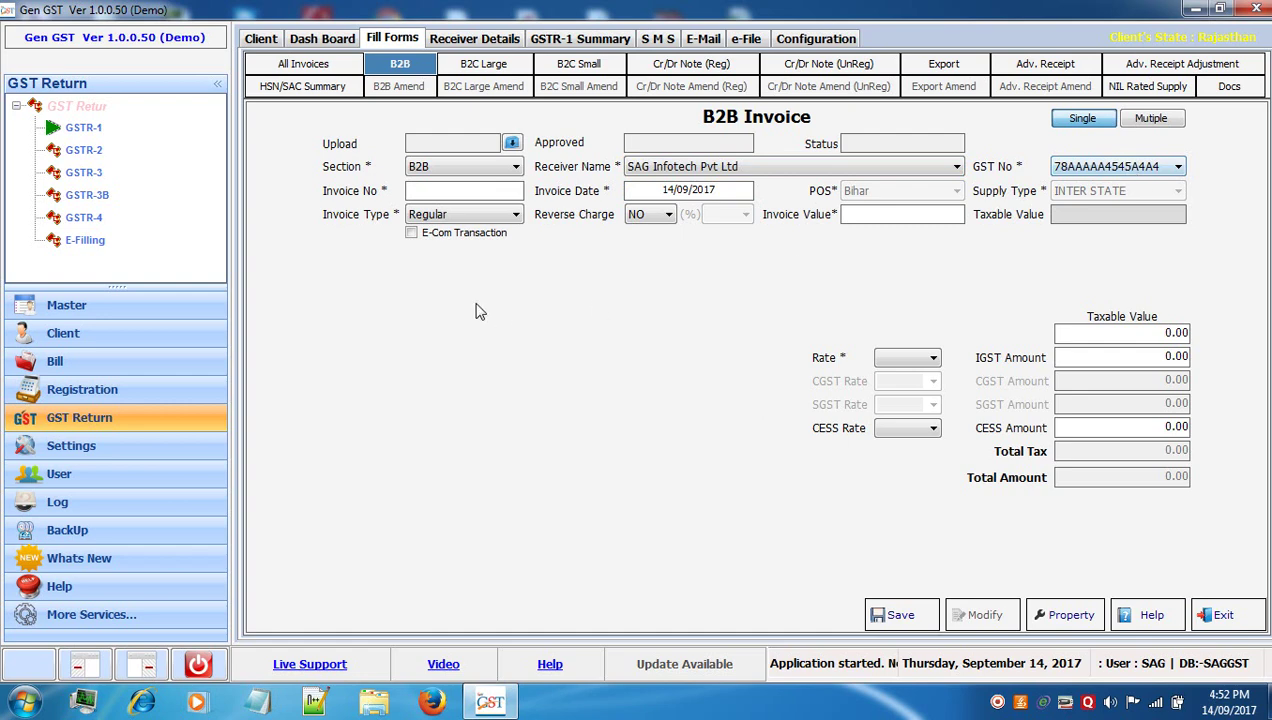
click(497, 190)
text(520)
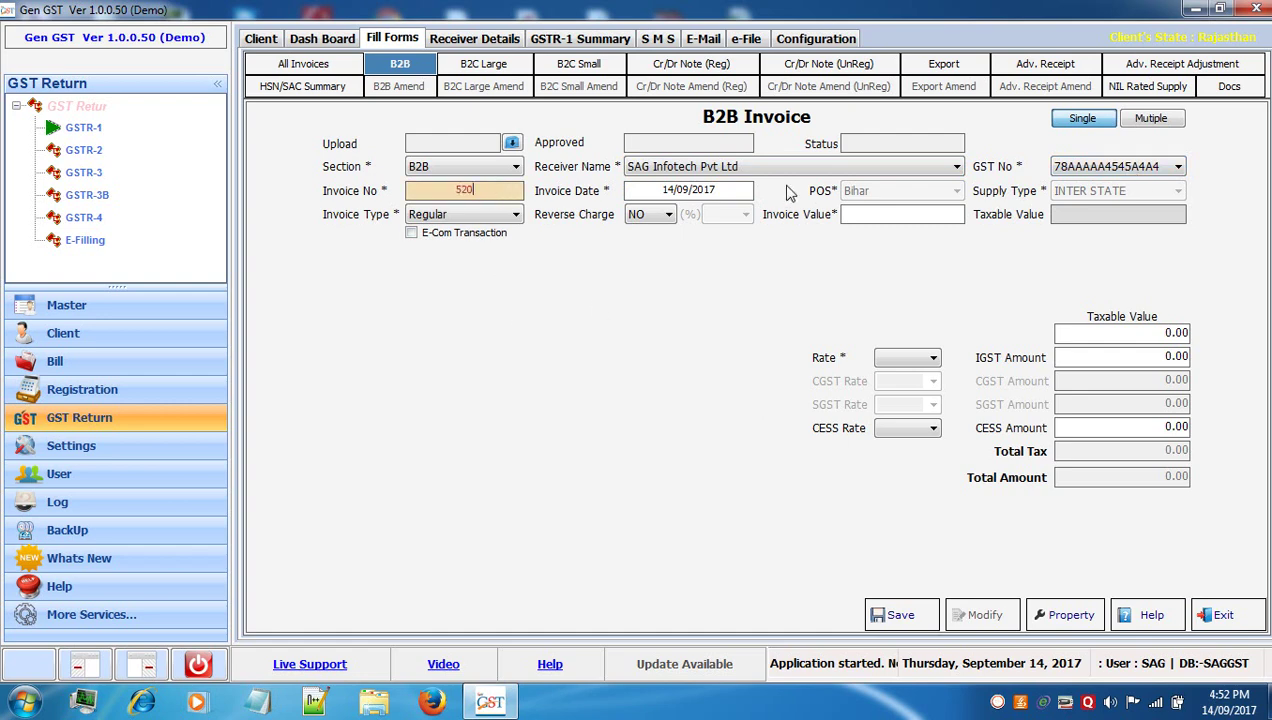
Try to change the B2B invoice date to 14/07/20.
click(719, 190)
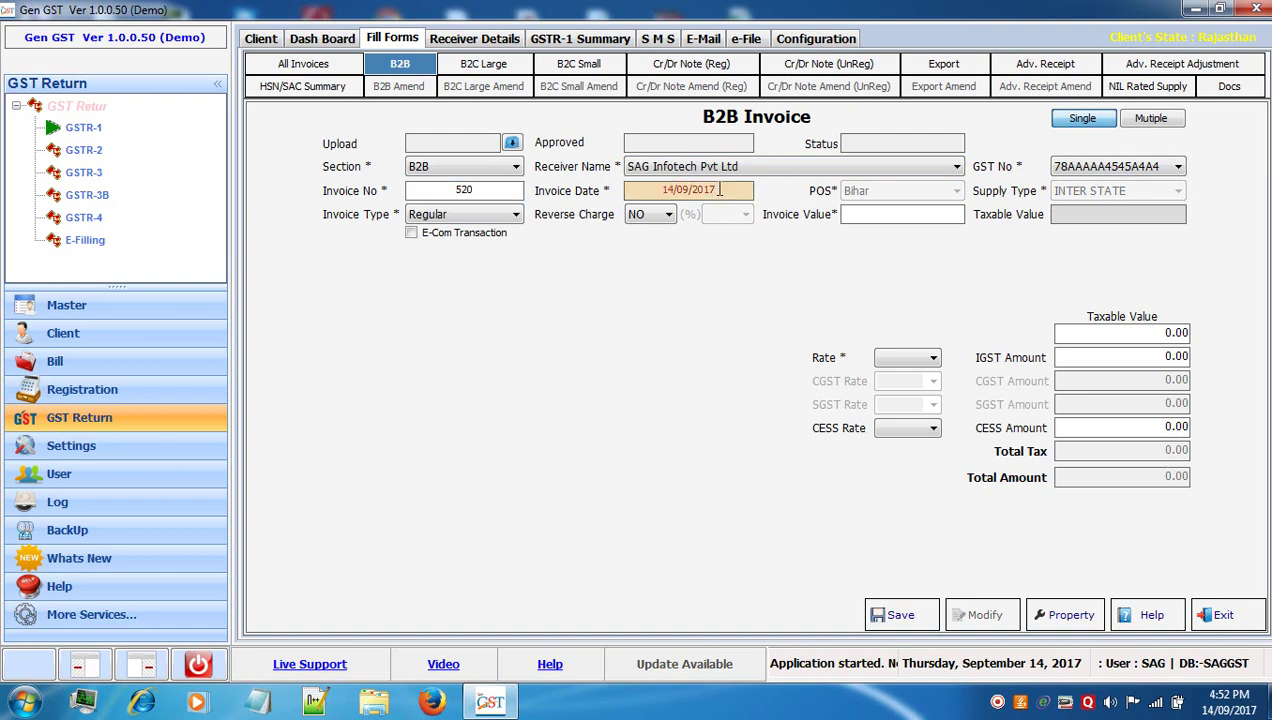
key(BackSpace)
key(BackSpace)
key(BackSpace)
key(BackSpace)
key(BackSpace)
key(BackSpace)
text(7/20)
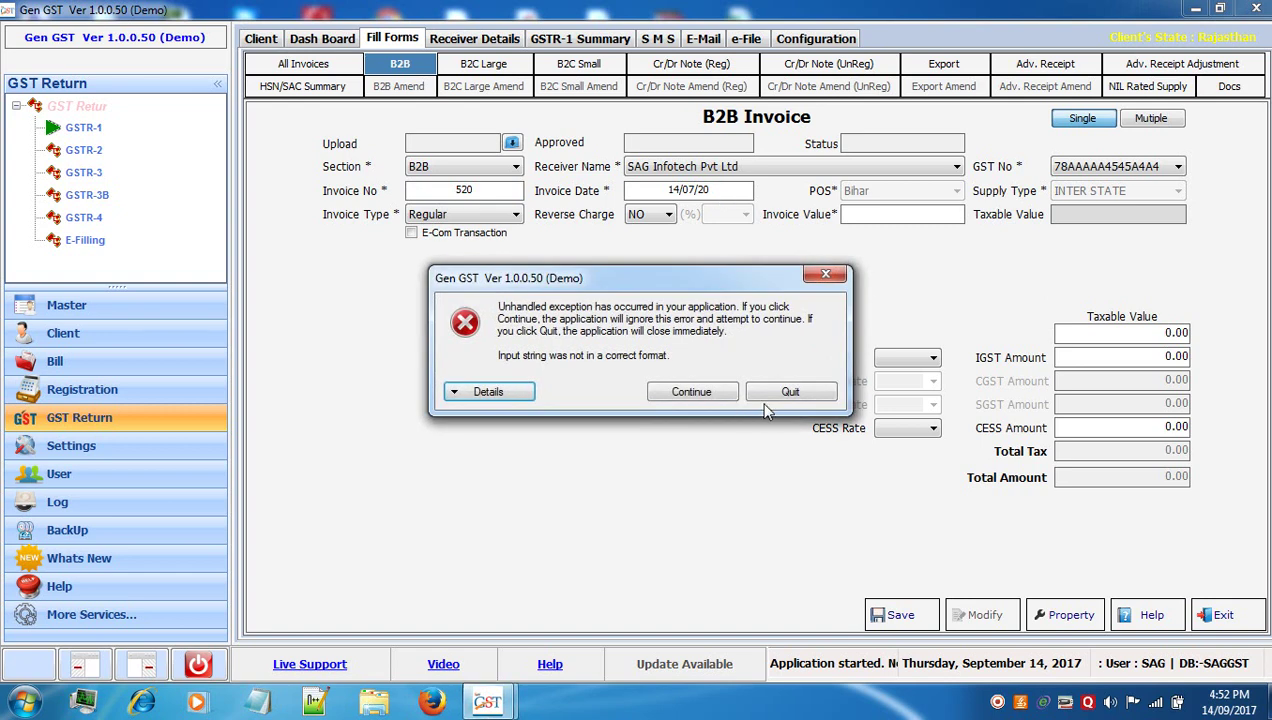
click(716, 393)
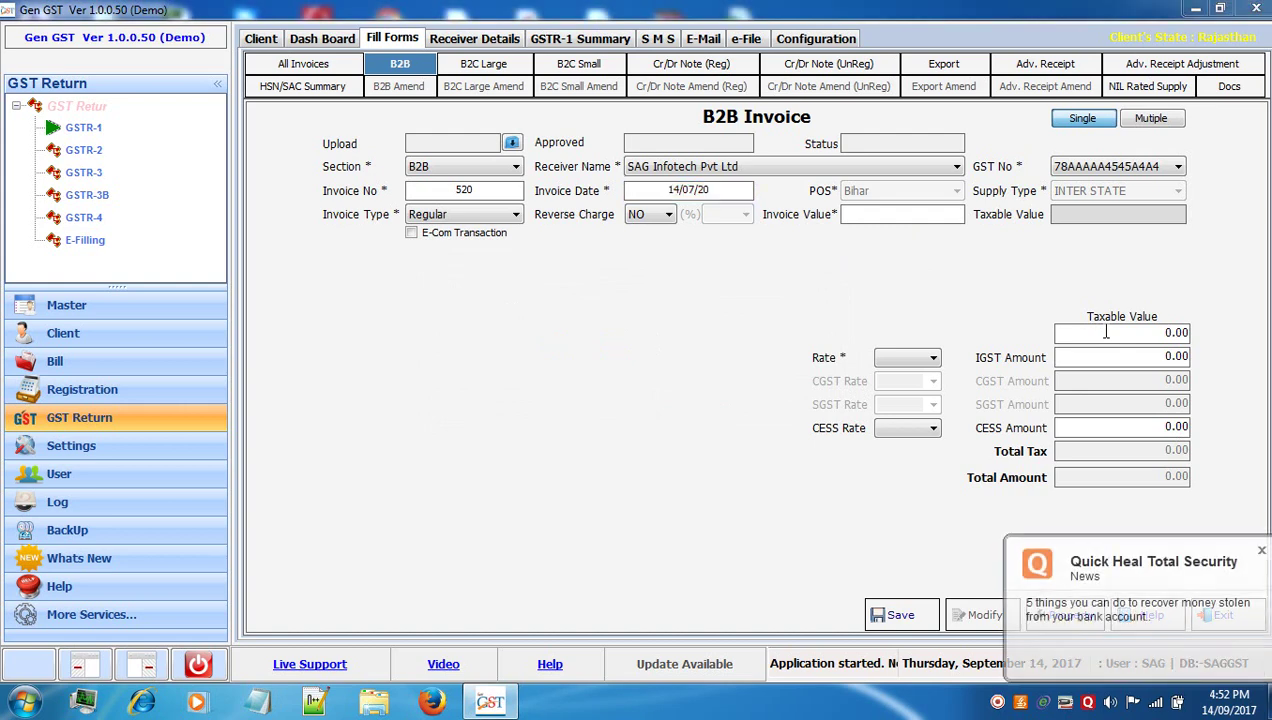
View the multiple-row entry layout of the B2B invoice and exit it without saving.
click(1261, 551)
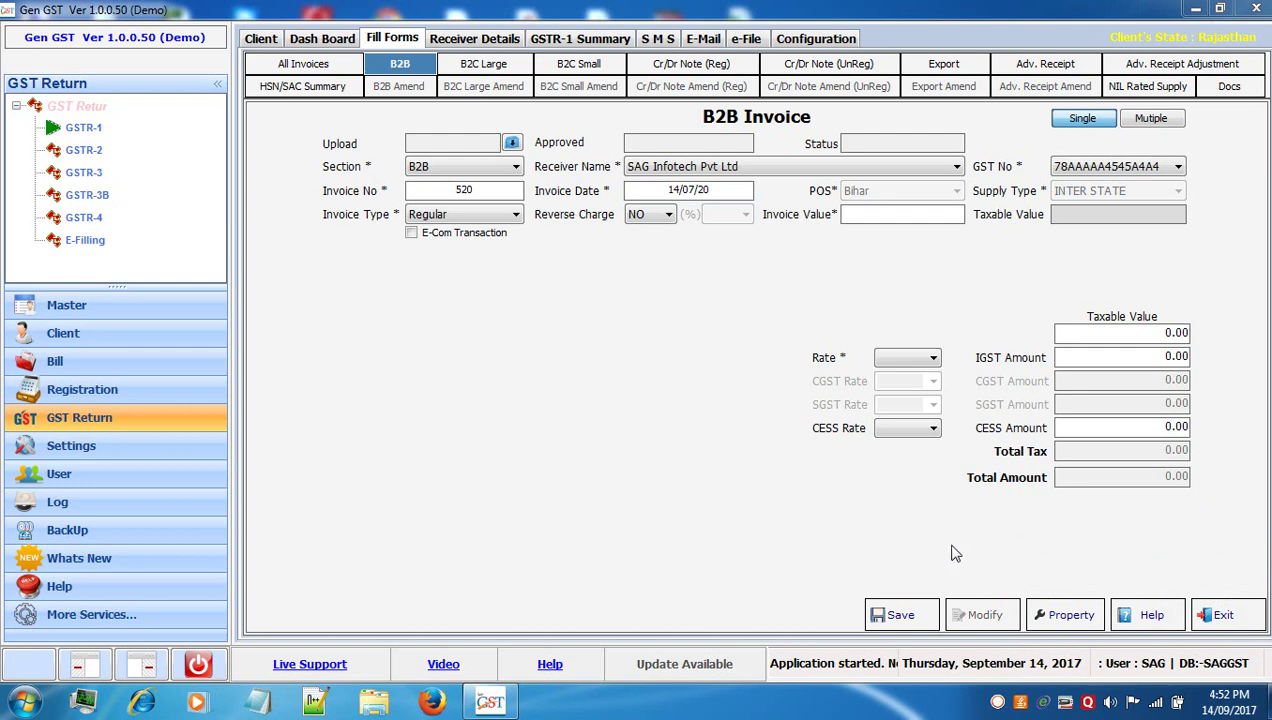
click(1149, 121)
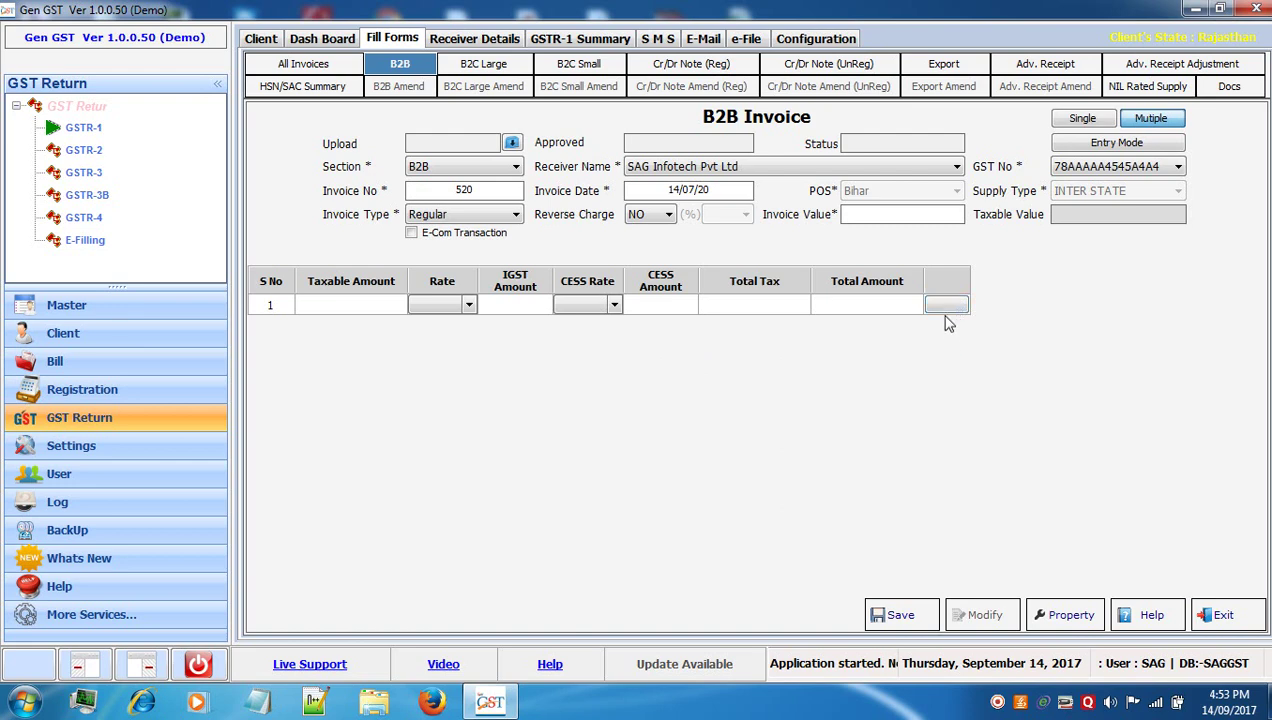
click(1228, 616)
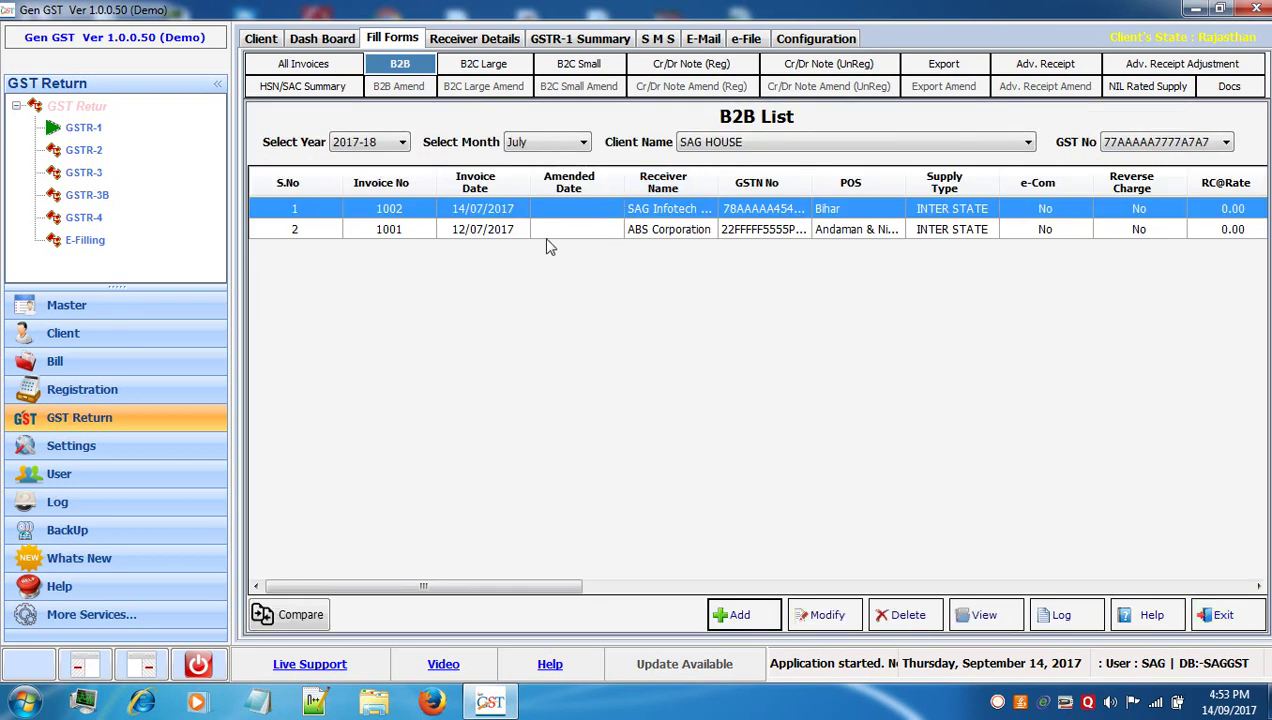
Open a blank B2C Large invoice, view its selectable receivers, and exit without saving.
click(500, 64)
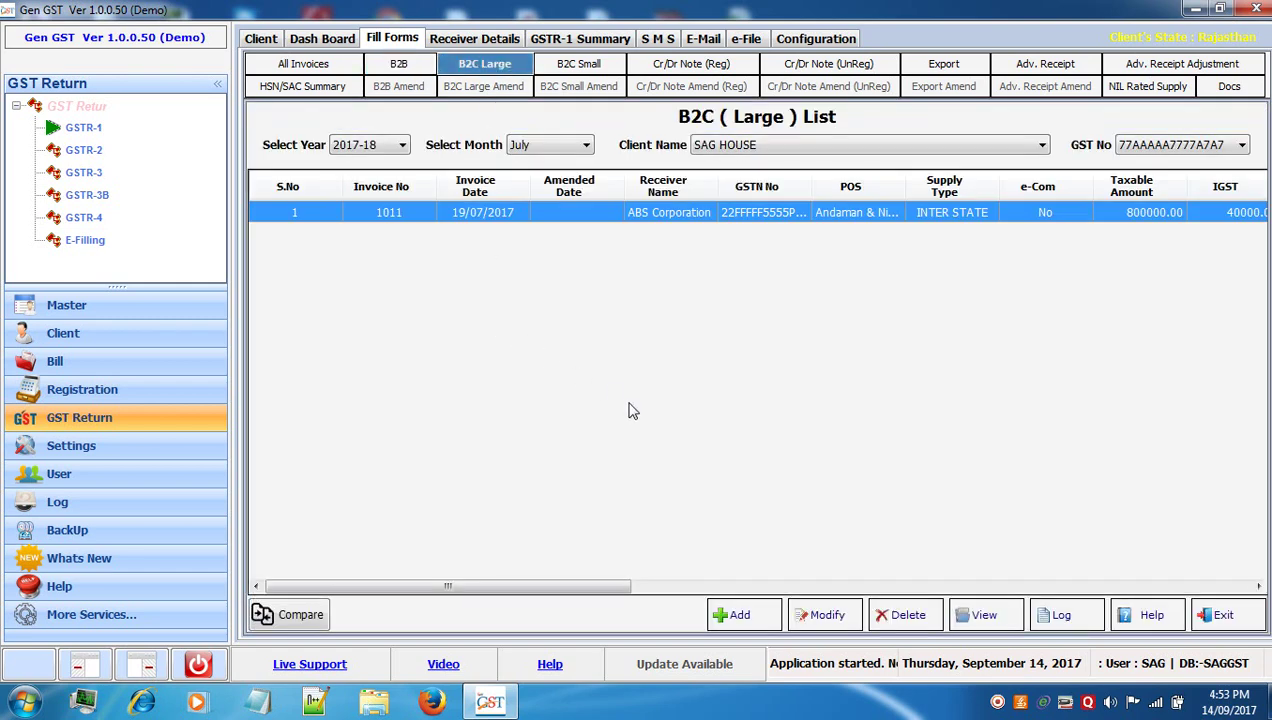
click(736, 618)
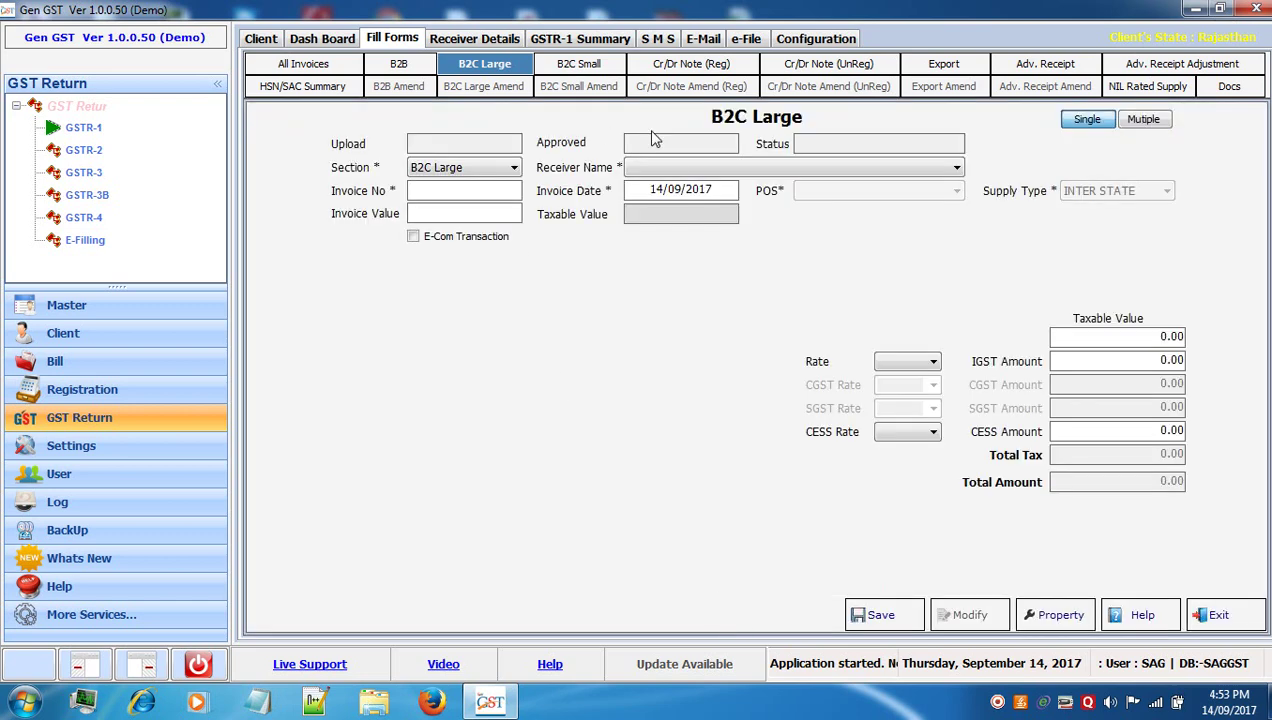
click(694, 172)
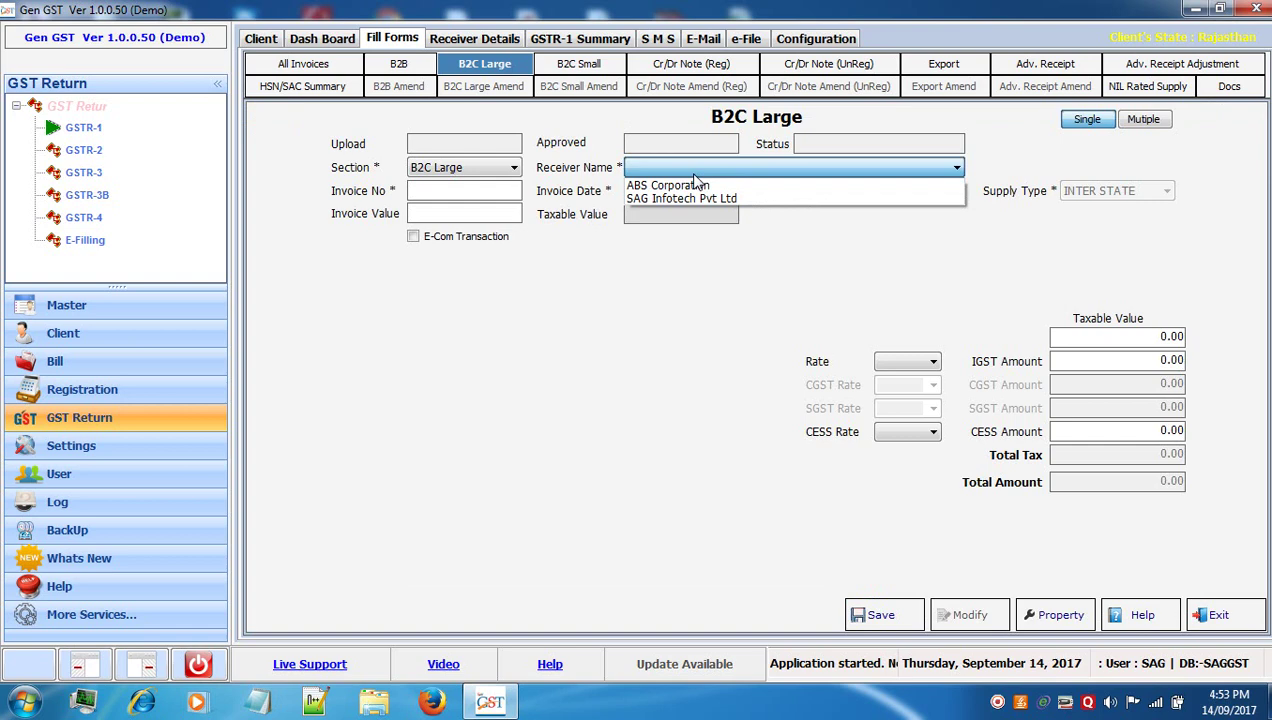
click(695, 174)
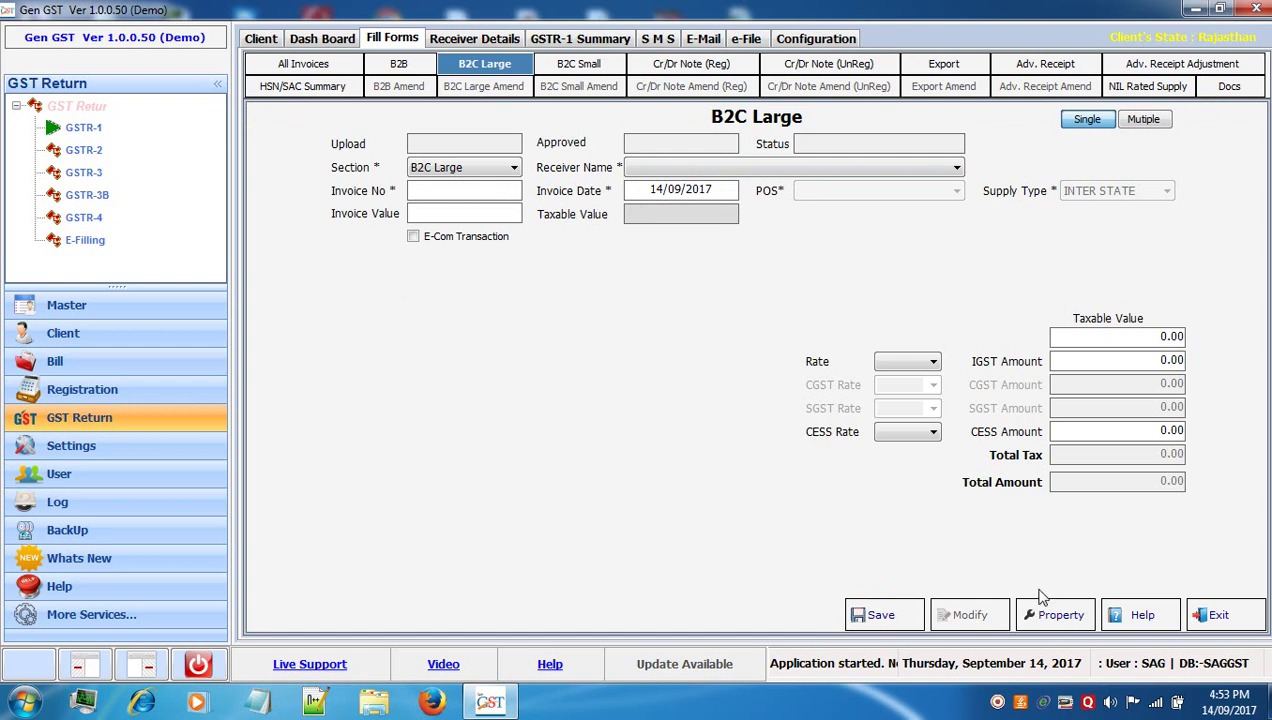
click(1210, 620)
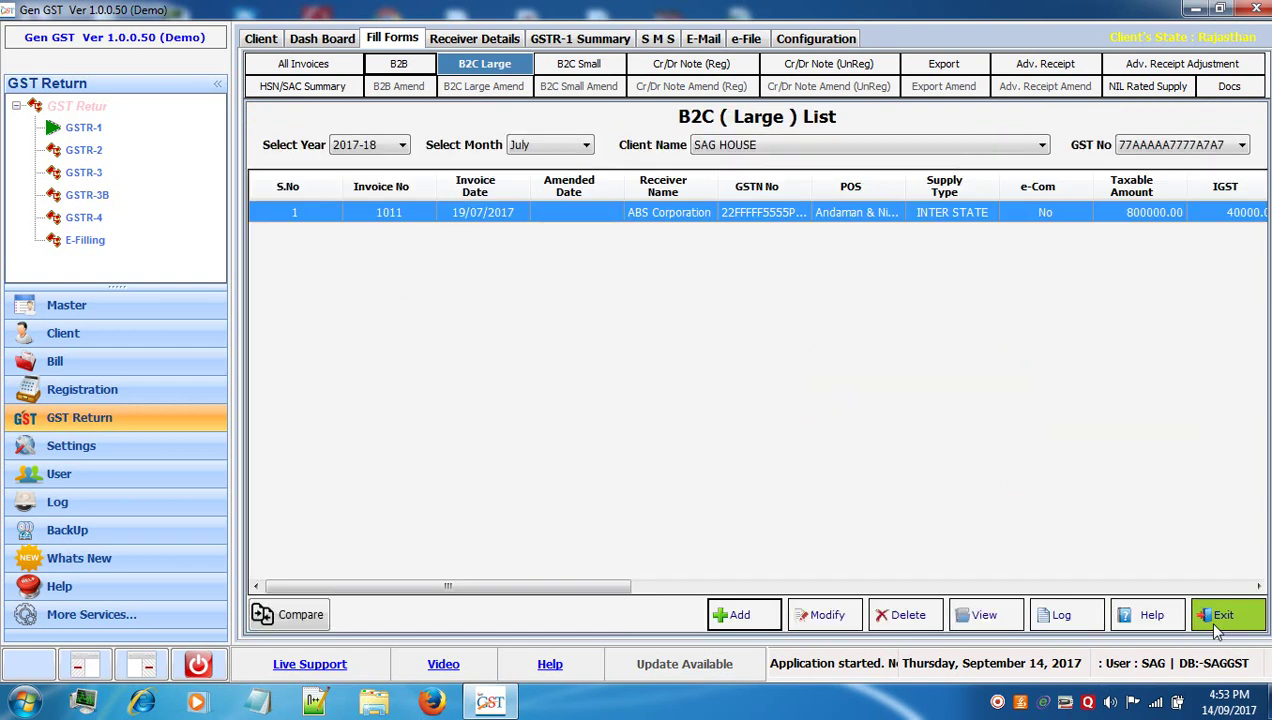
Open the B2C Small summary and switch it to the bill-wise invoice list.
click(579, 64)
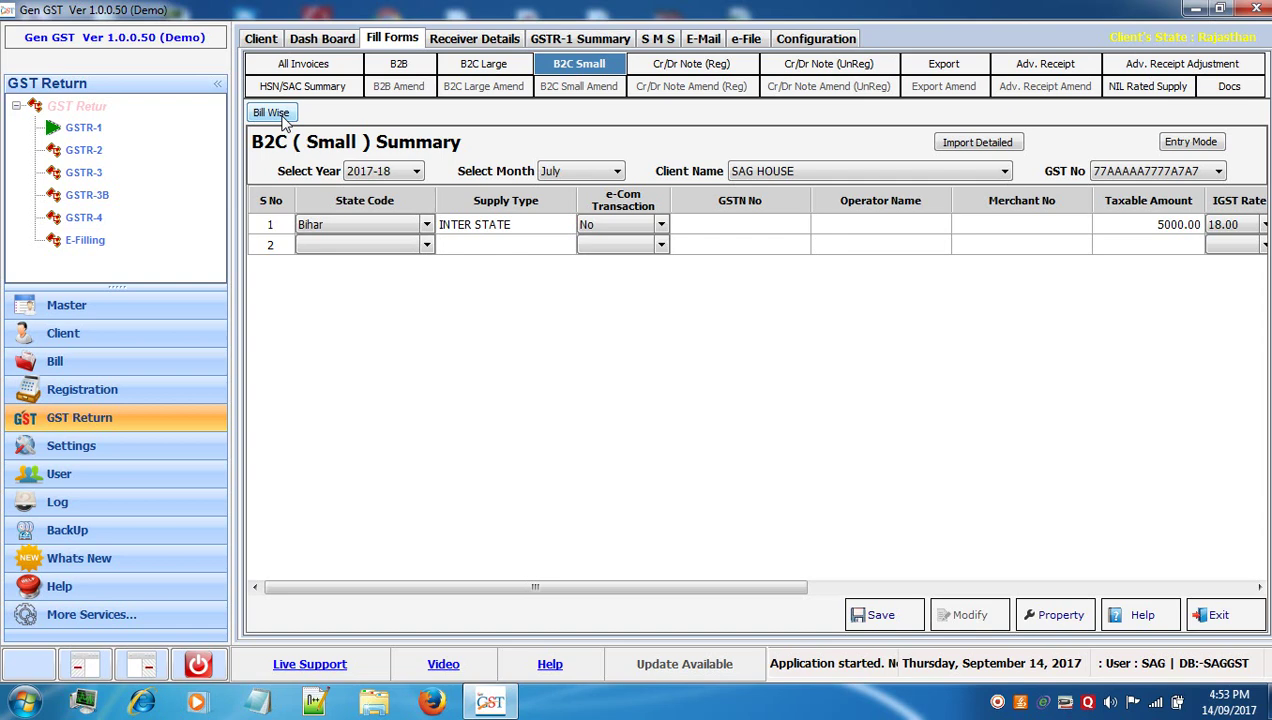
click(585, 226)
click(270, 113)
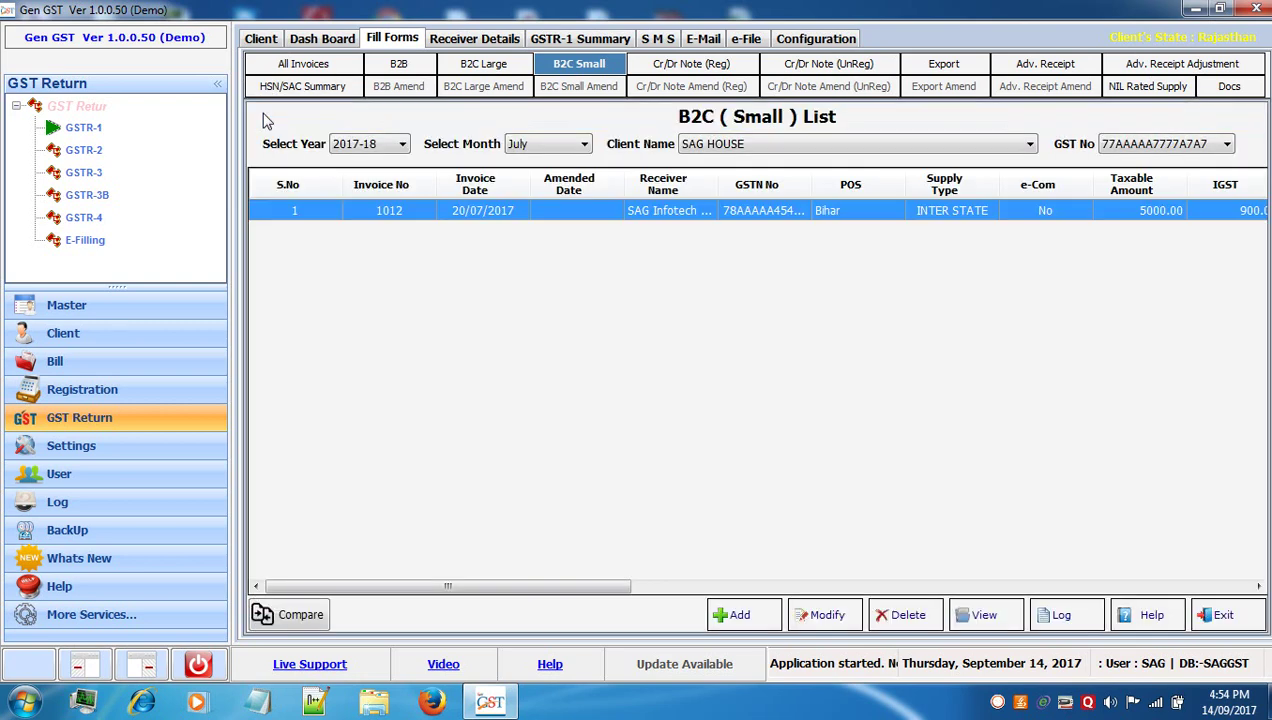
Inspect the listed B2C Small invoice's details and return to the summary to review its tax columns.
click(818, 616)
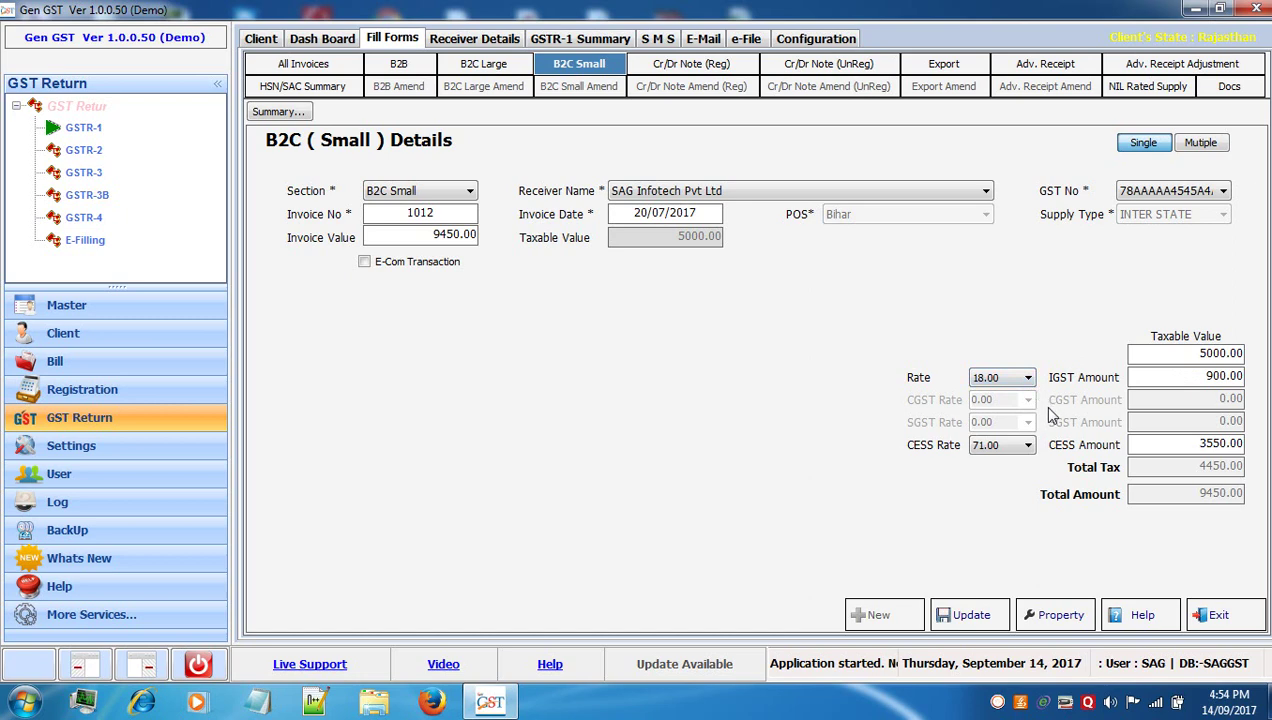
click(1224, 619)
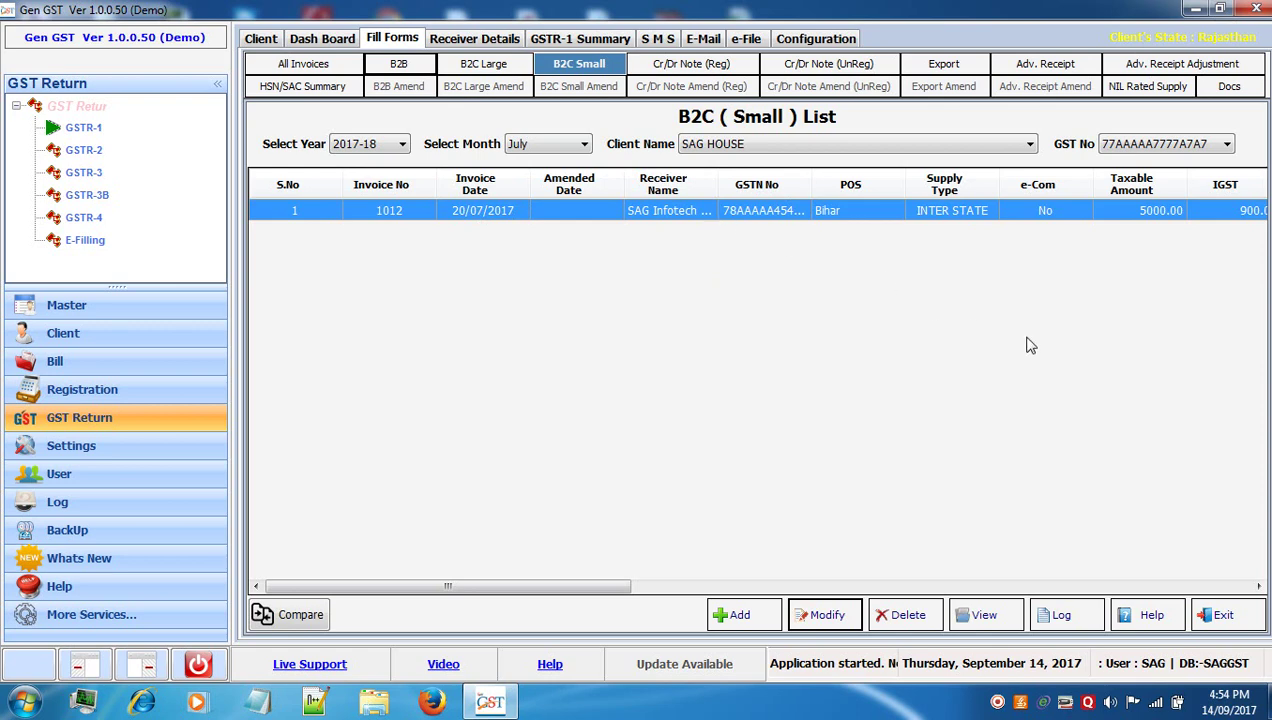
click(1223, 614)
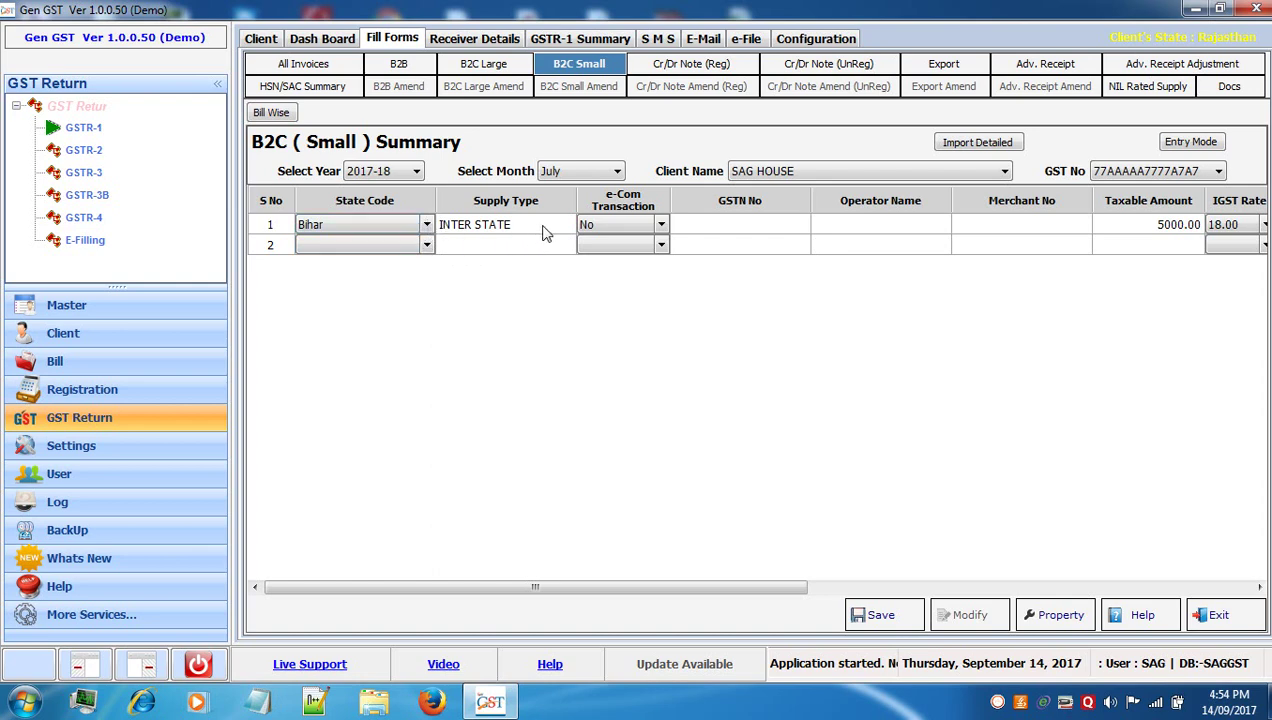
click(952, 589)
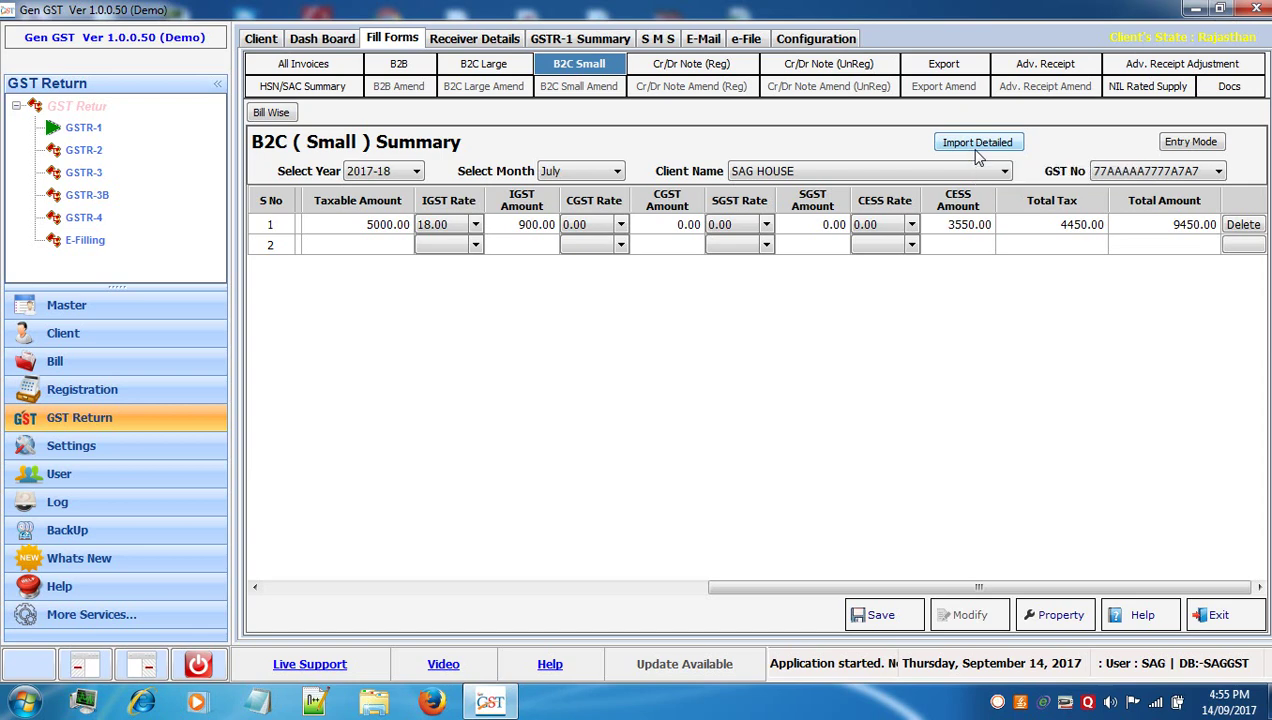
Start a new registered credit/debit note, view the available note reasons, and open the B2B invoice lookup.
click(688, 66)
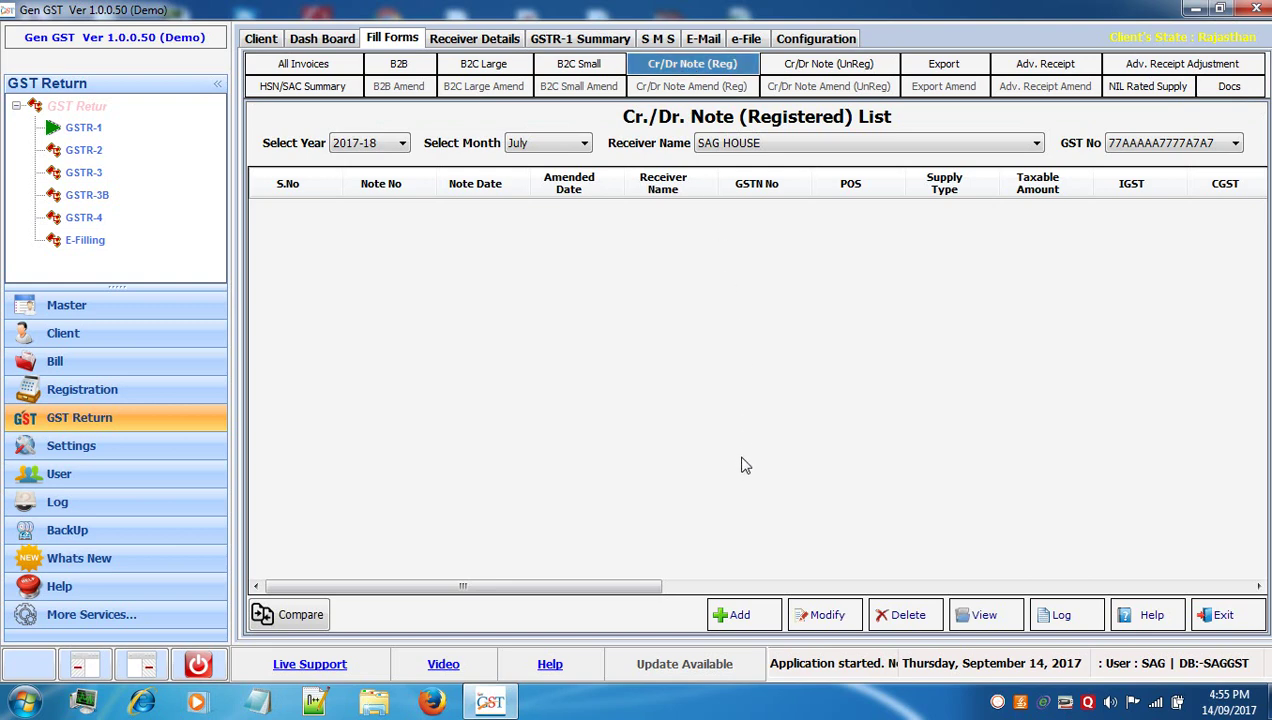
click(745, 614)
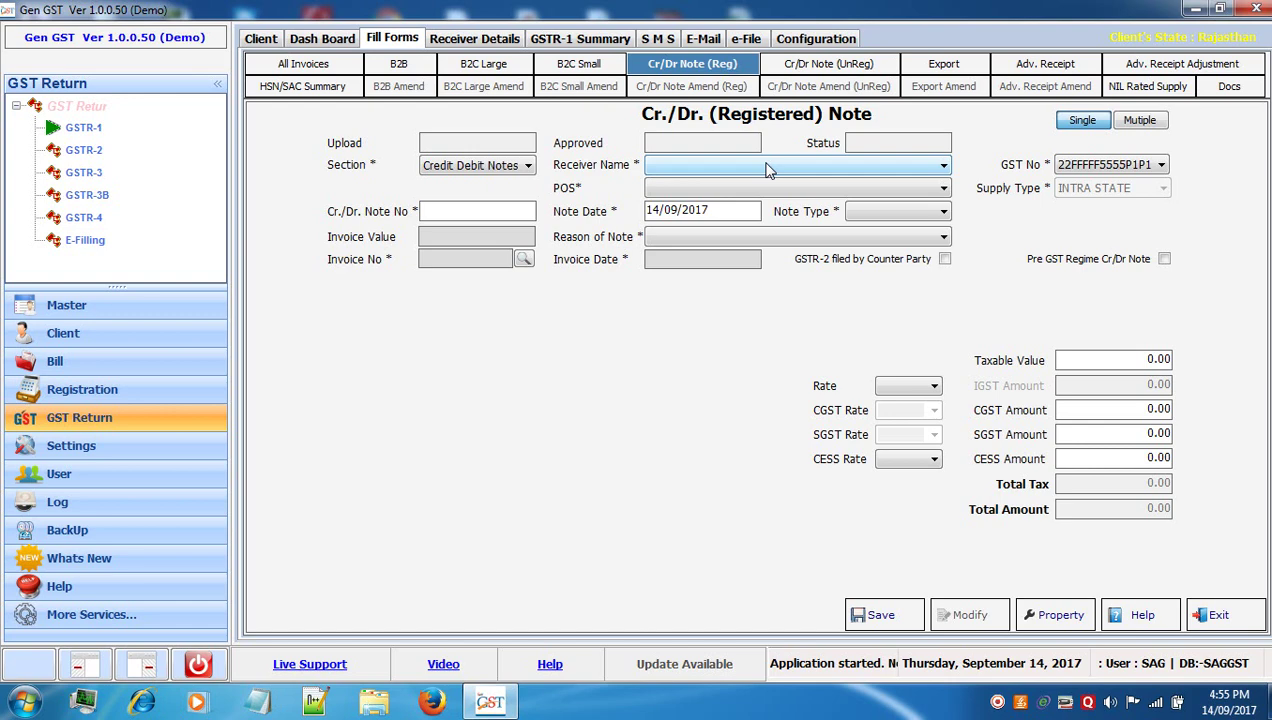
click(758, 237)
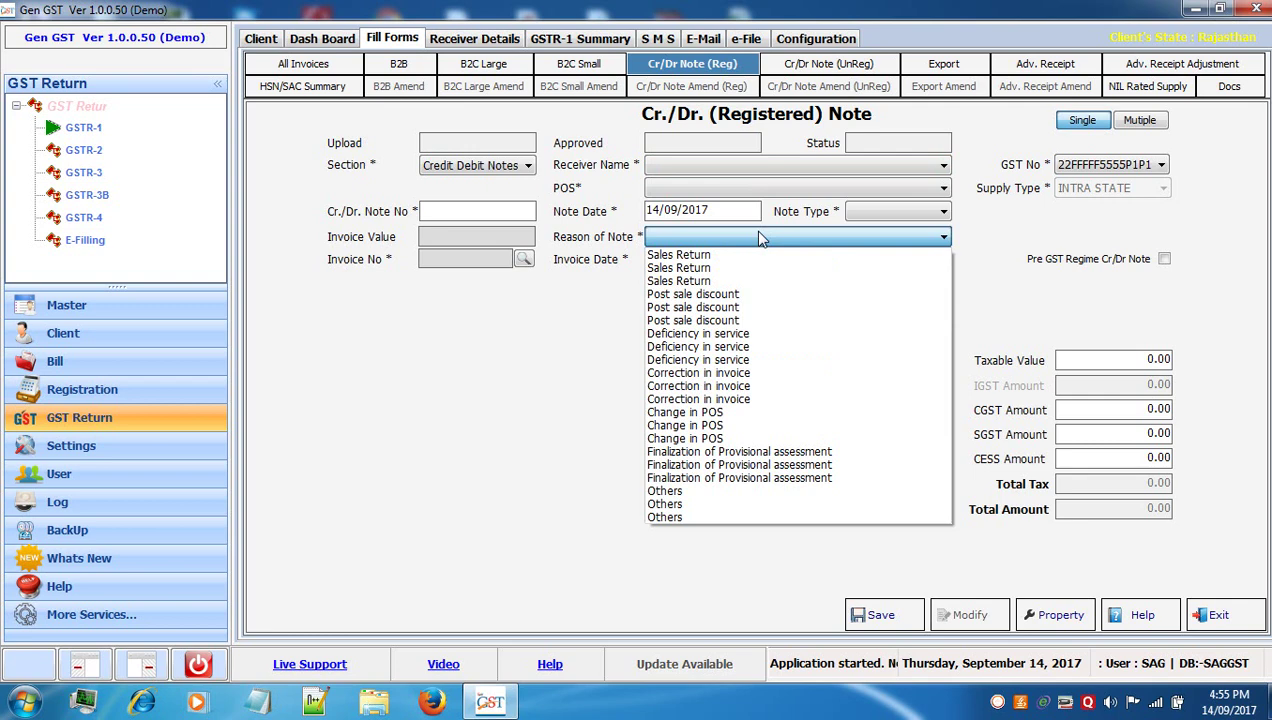
click(497, 334)
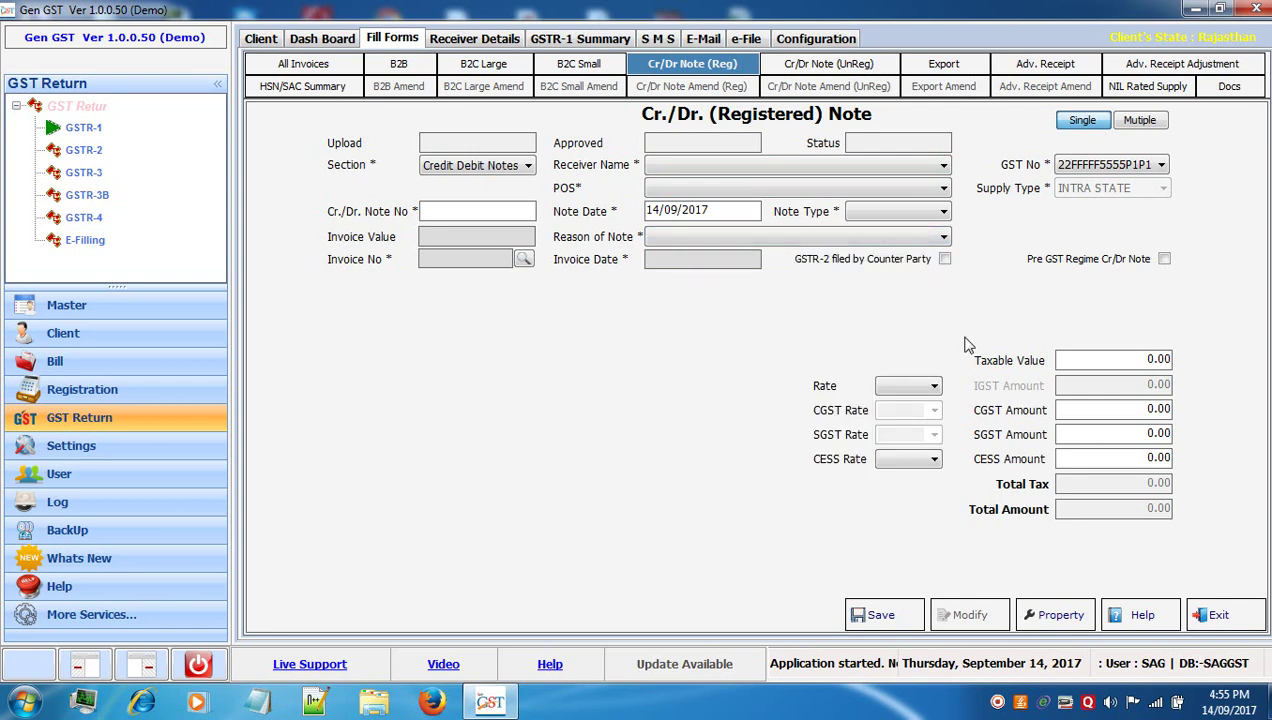
click(524, 260)
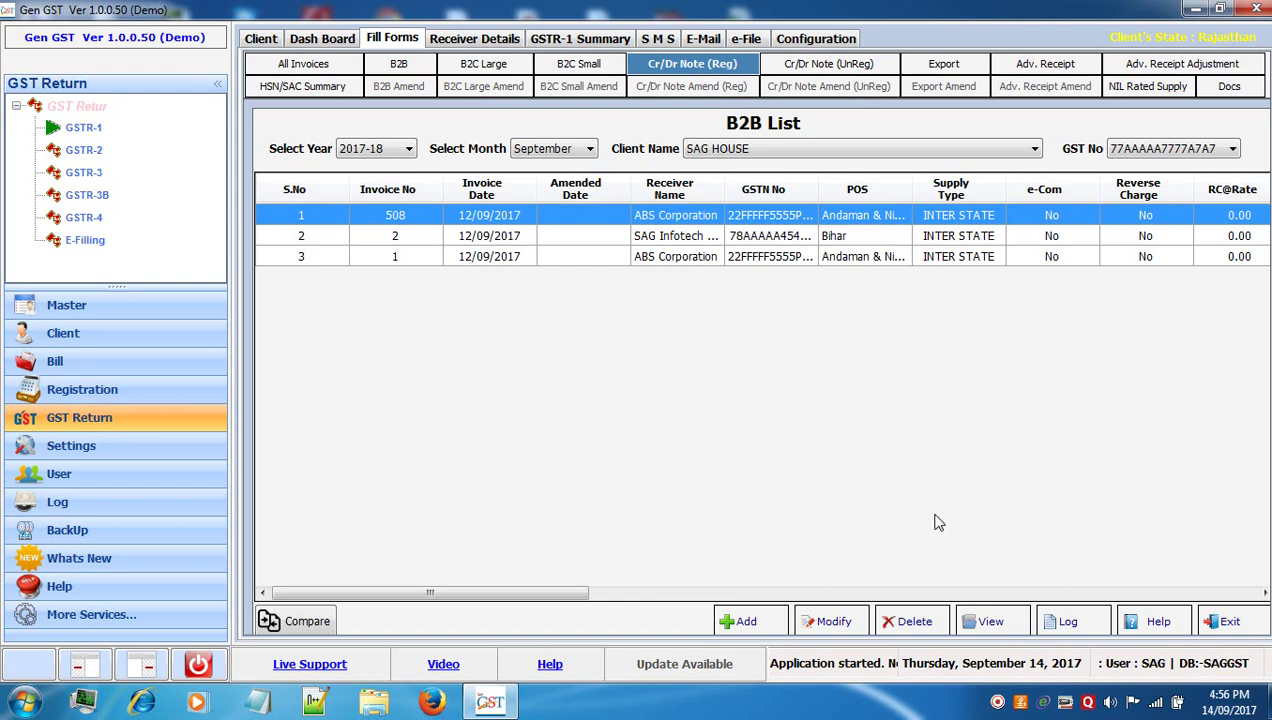
View the unregistered credit/debit note list, and inspect the GST payment options in a blank Export invoice.
click(828, 64)
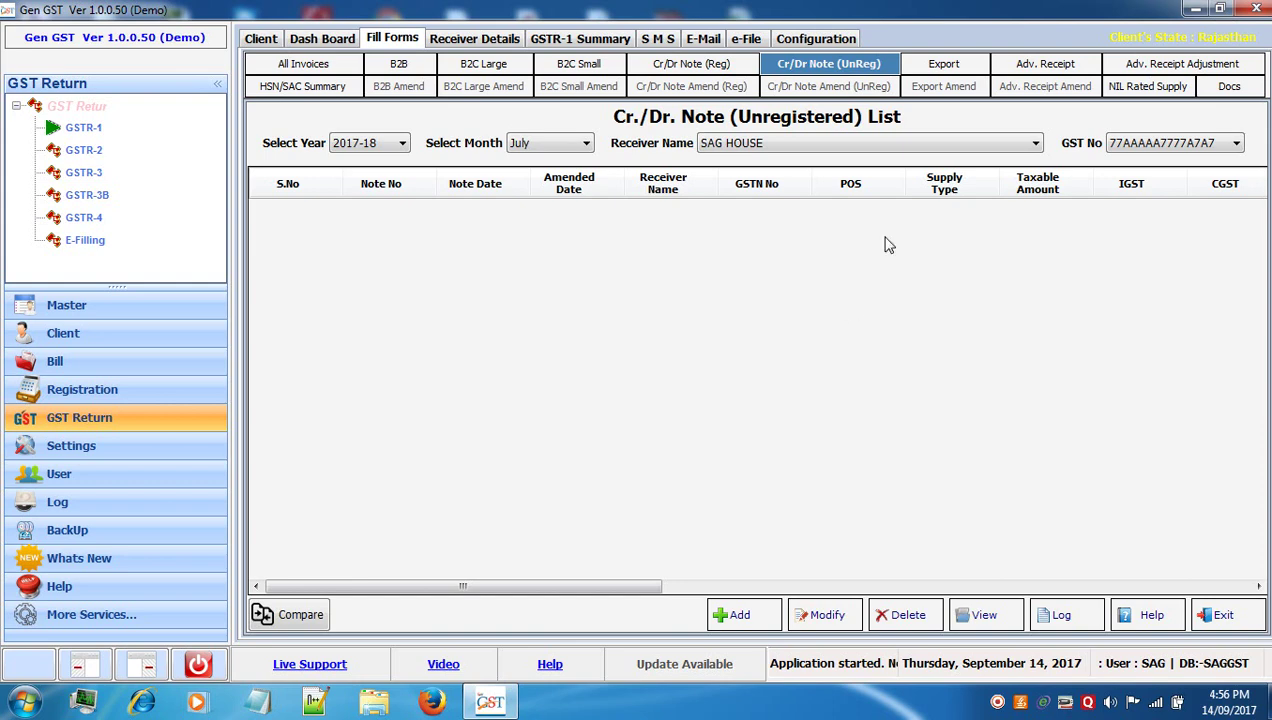
click(951, 63)
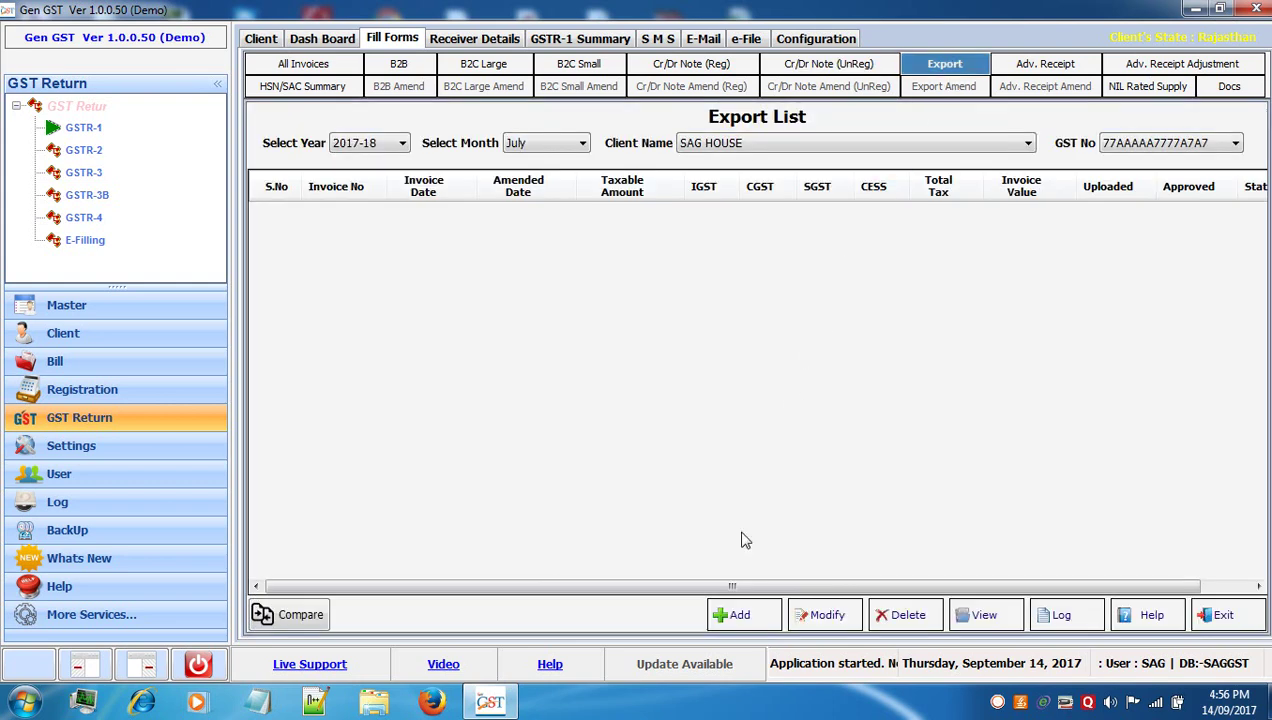
click(737, 620)
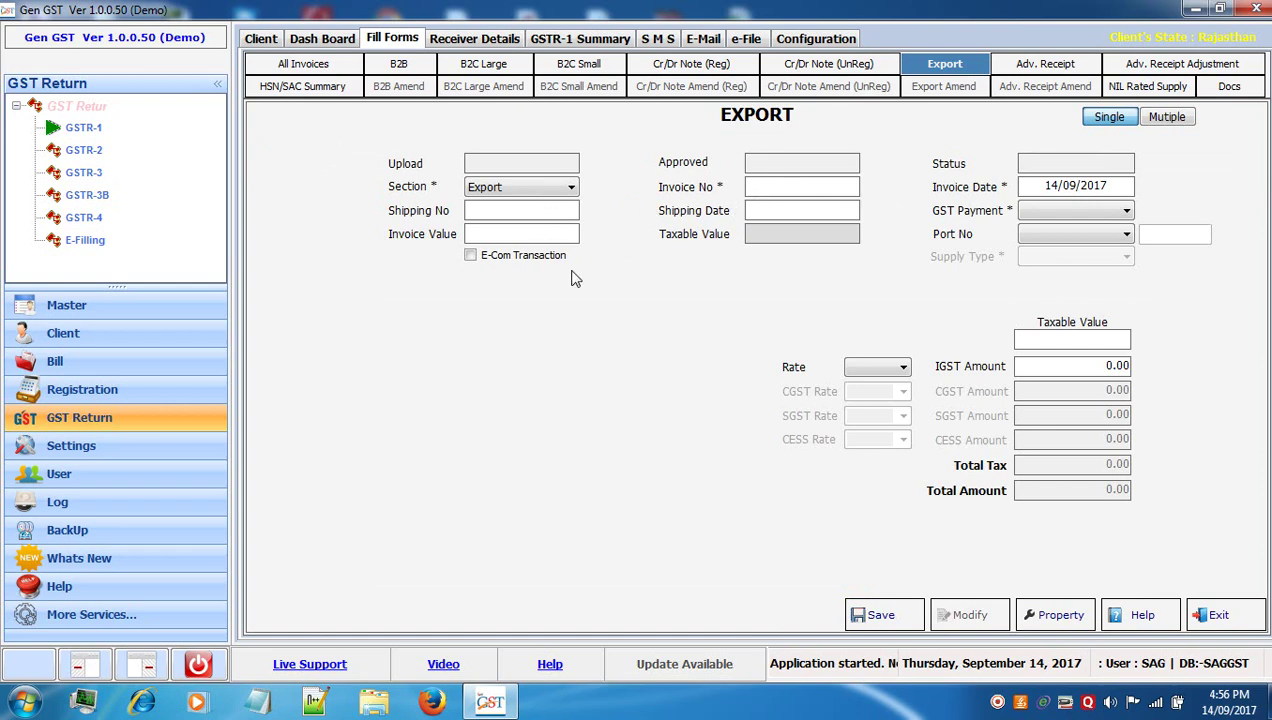
click(1091, 219)
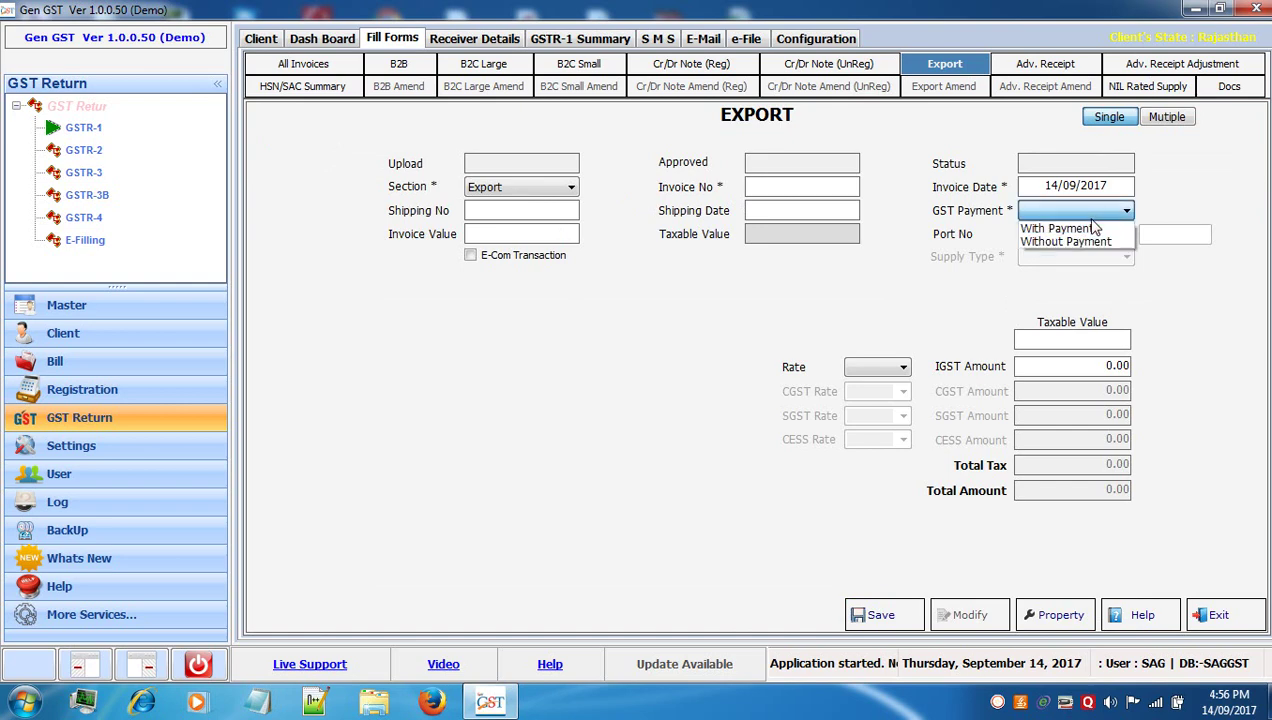
click(1074, 238)
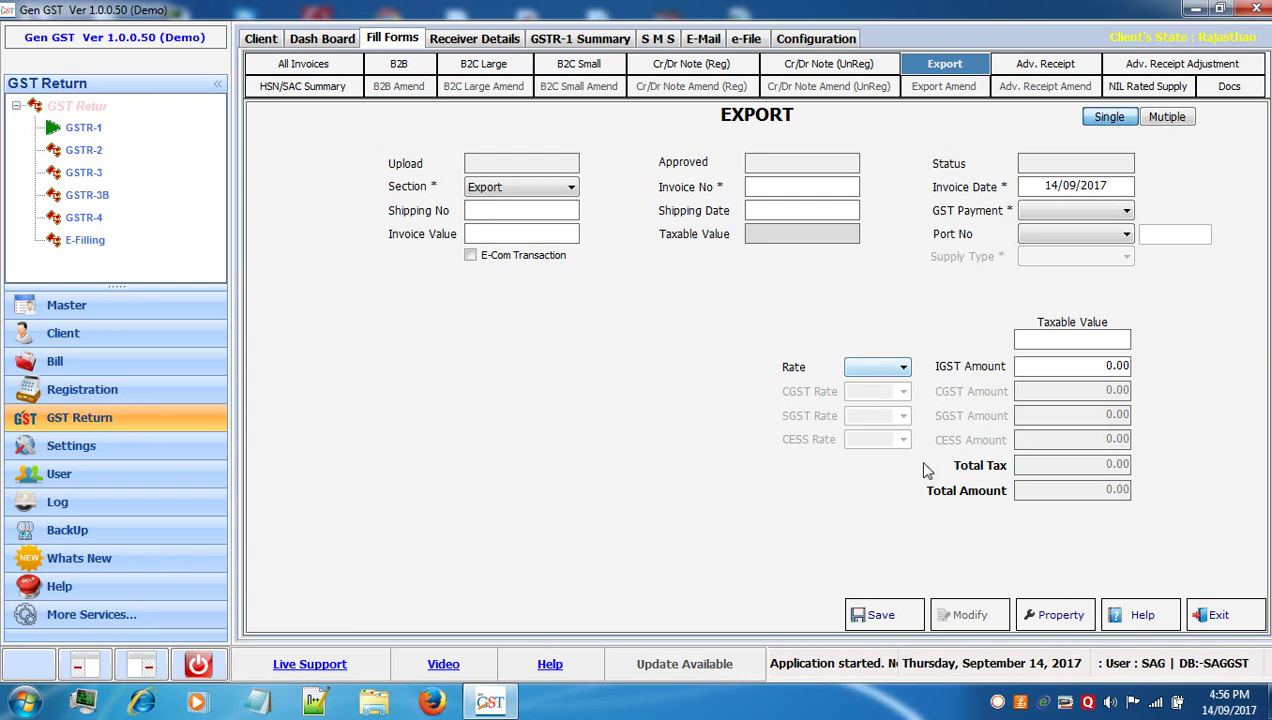
Review the Advance Receipt, HSN/SAC Summary and Documents forms for July.
click(1068, 68)
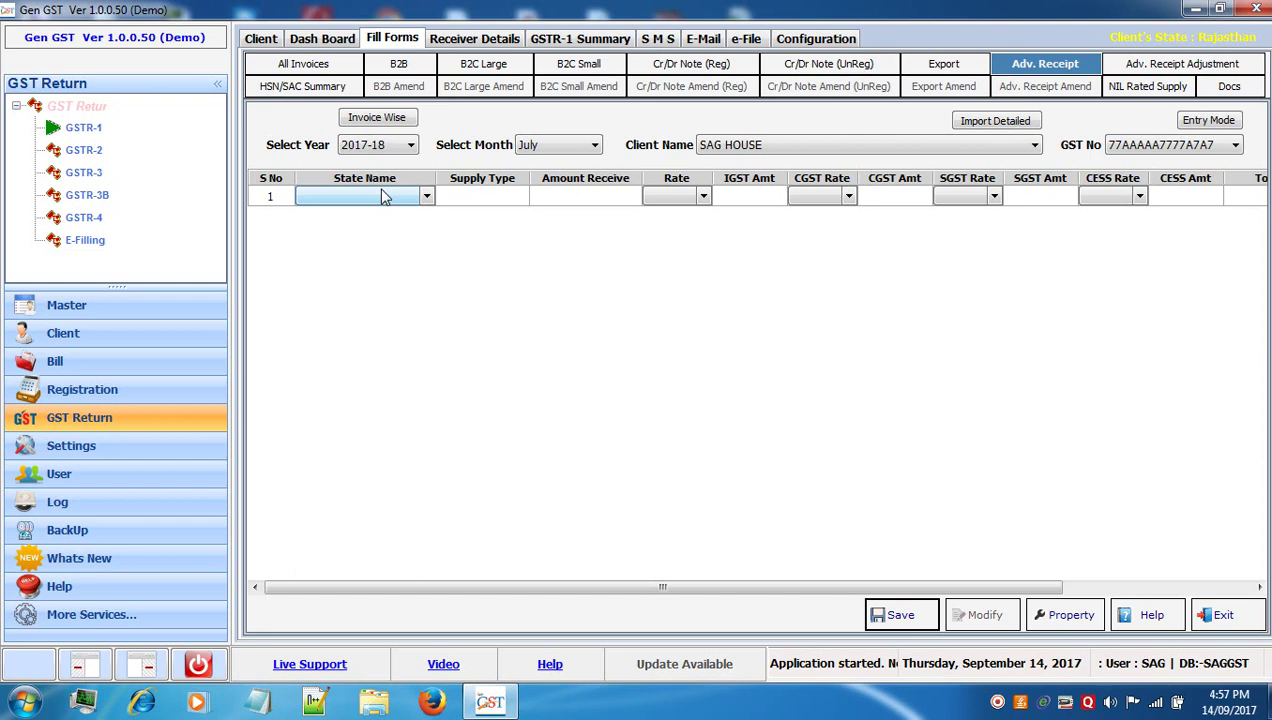
click(281, 90)
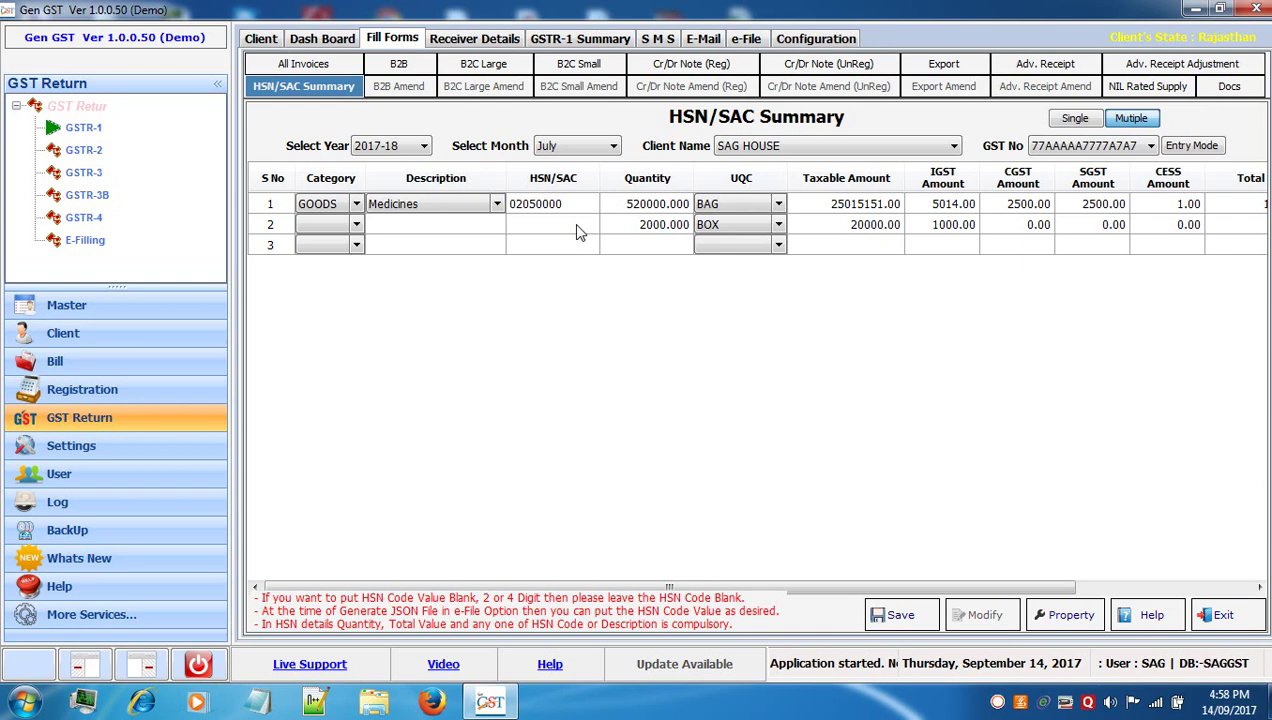
click(1229, 91)
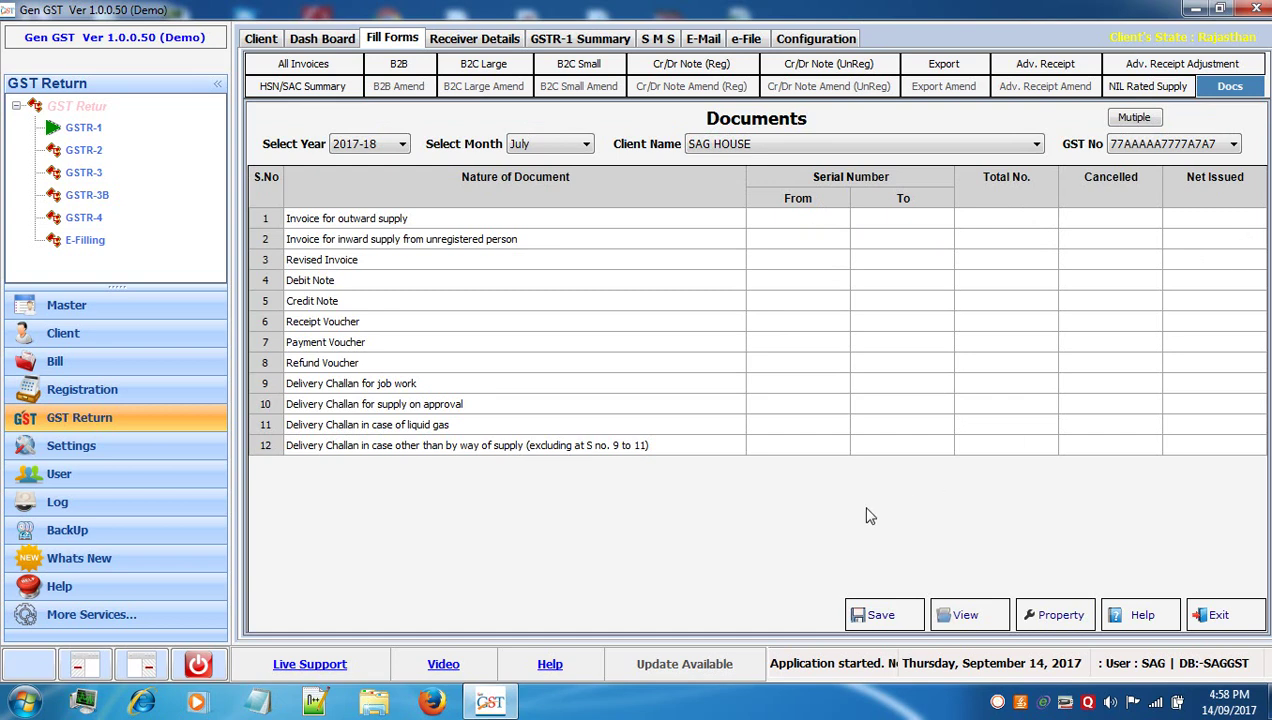
Return to the list of all invoices and view its Excel import and export options.
click(261, 40)
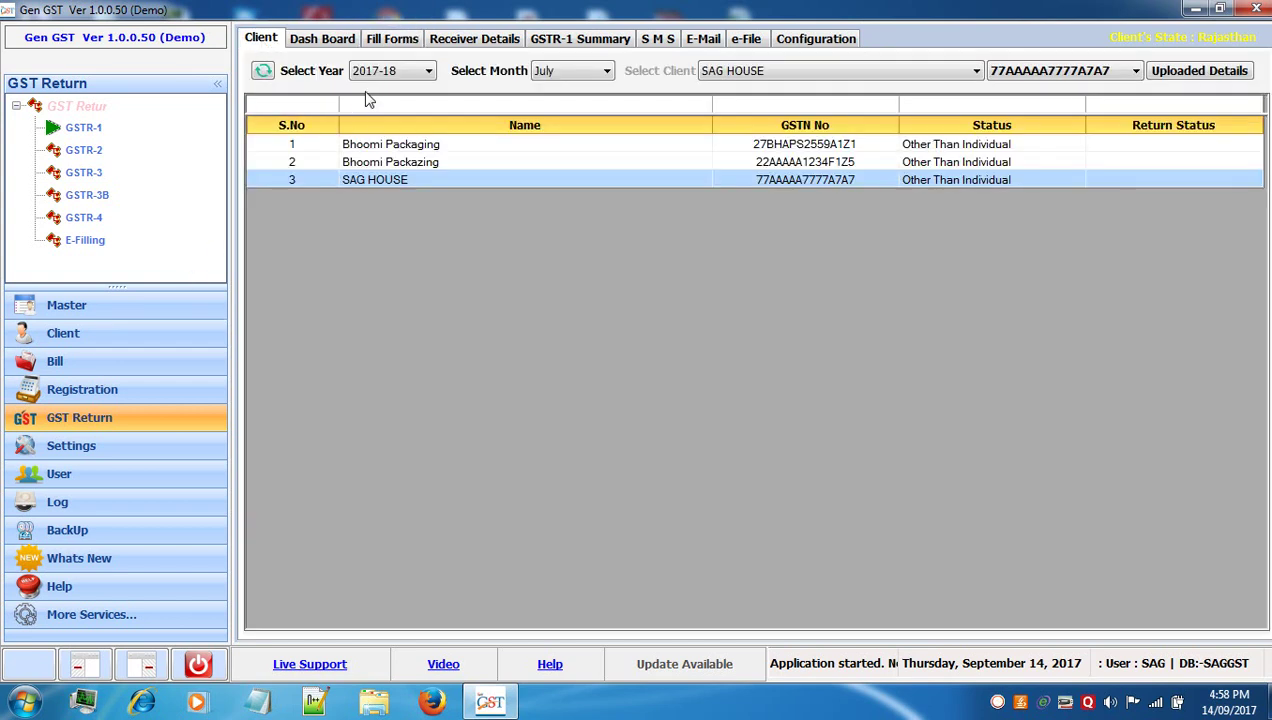
click(393, 44)
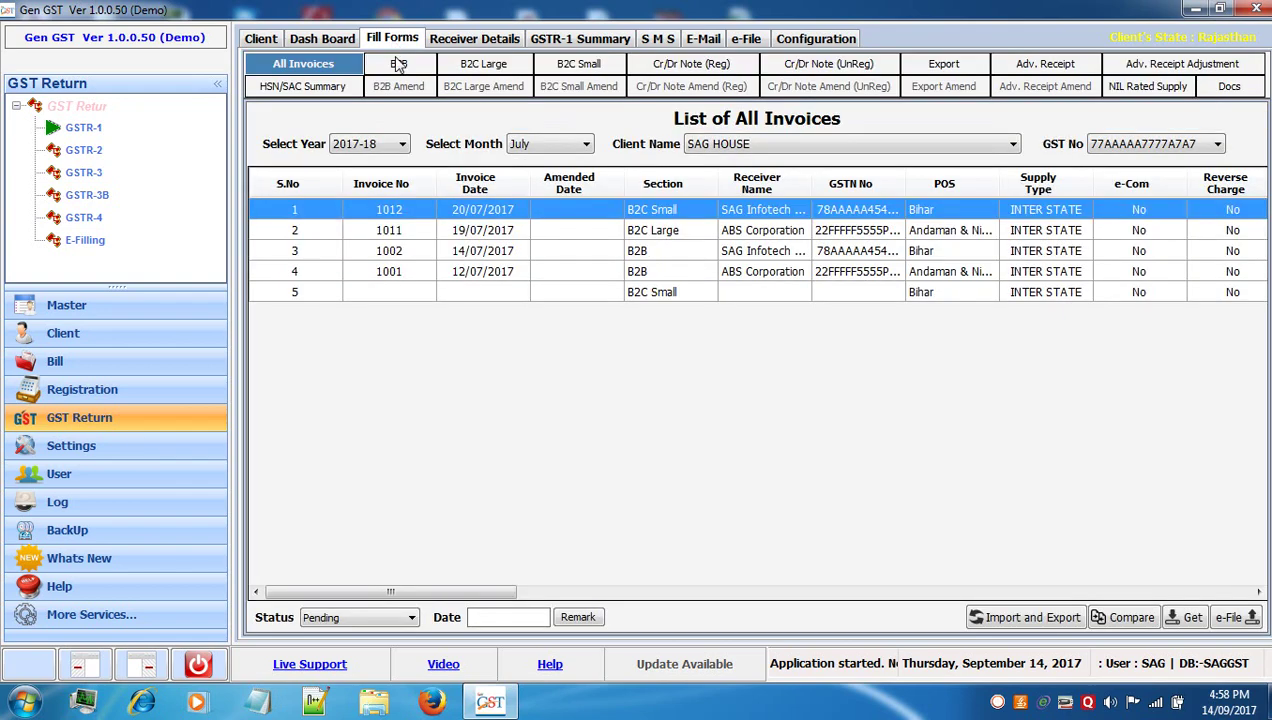
click(1000, 617)
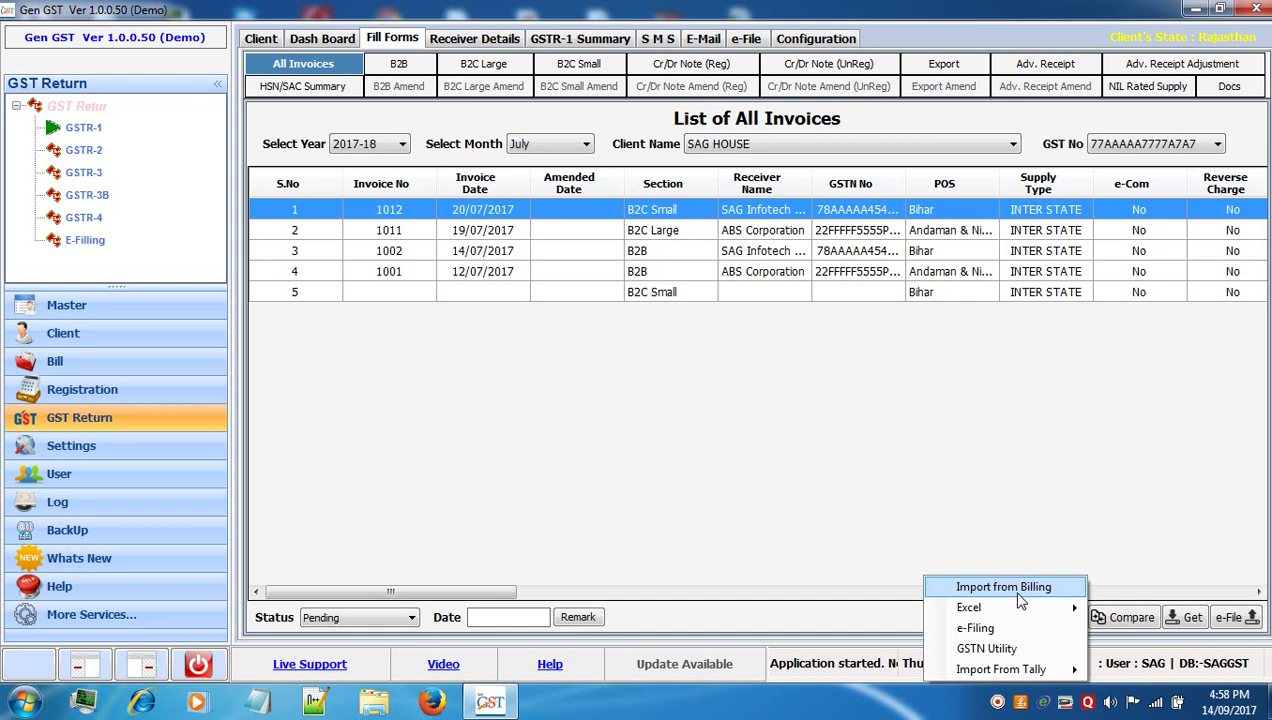
mouse_move(1025, 612)
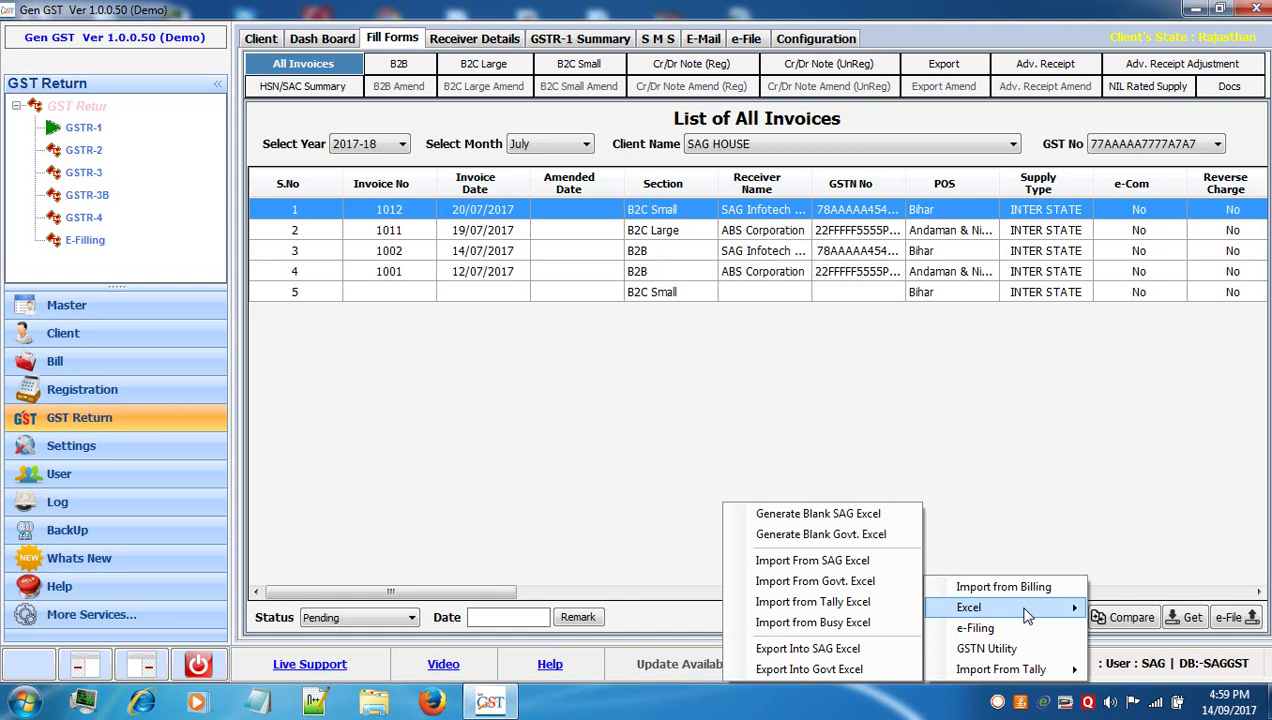
click(861, 536)
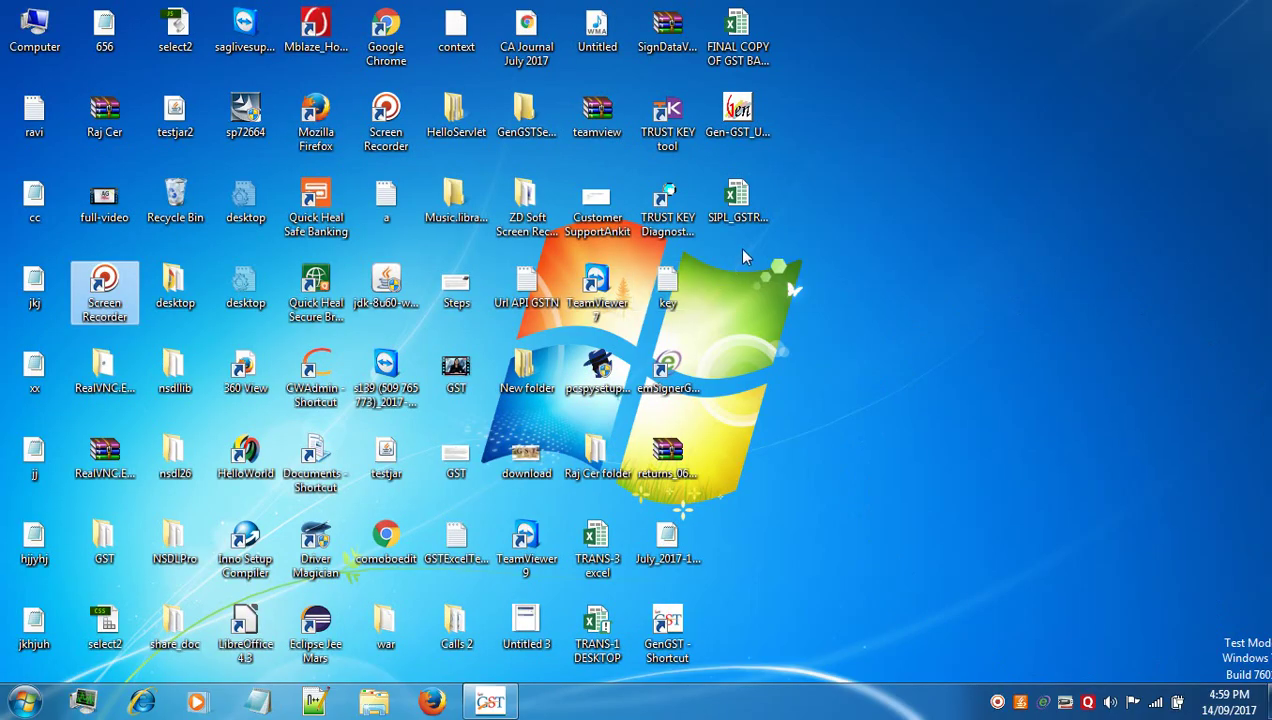
Open the SIPL_GSTR1_AUG workbook from the desktop in Excel and go past Help Instruction to the b2b sheet.
click(751, 207)
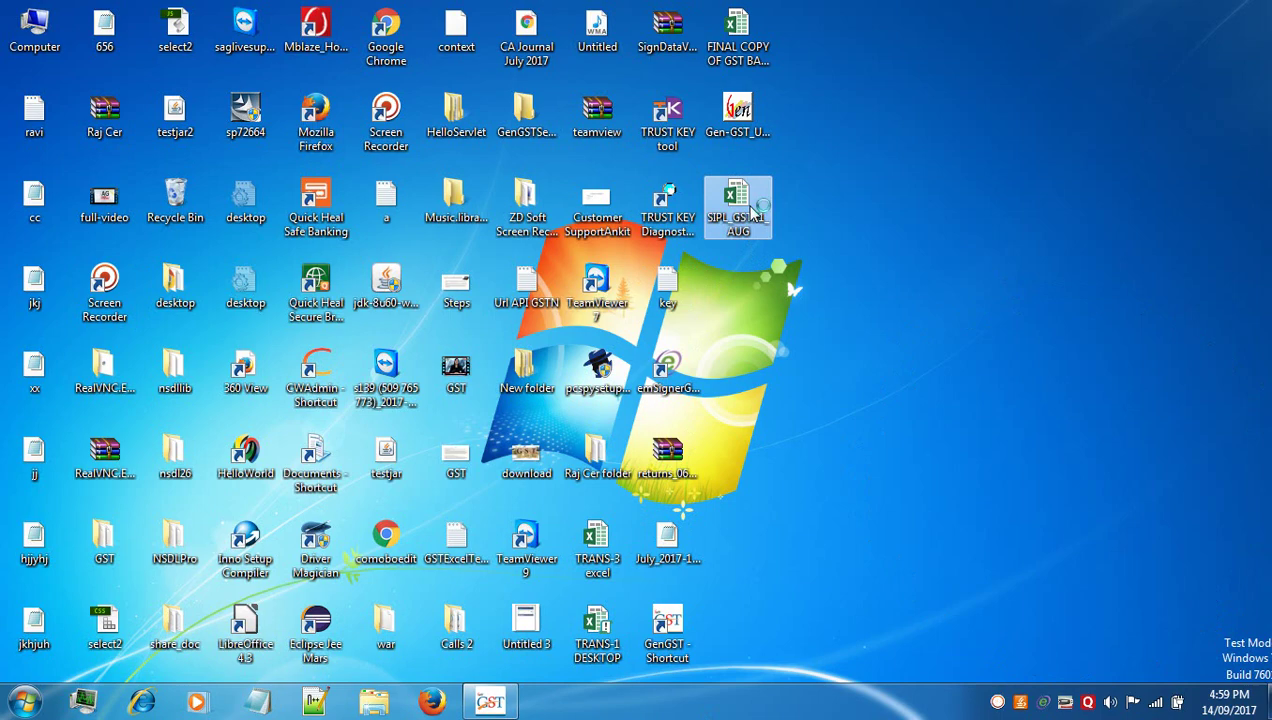
double_click(751, 207)
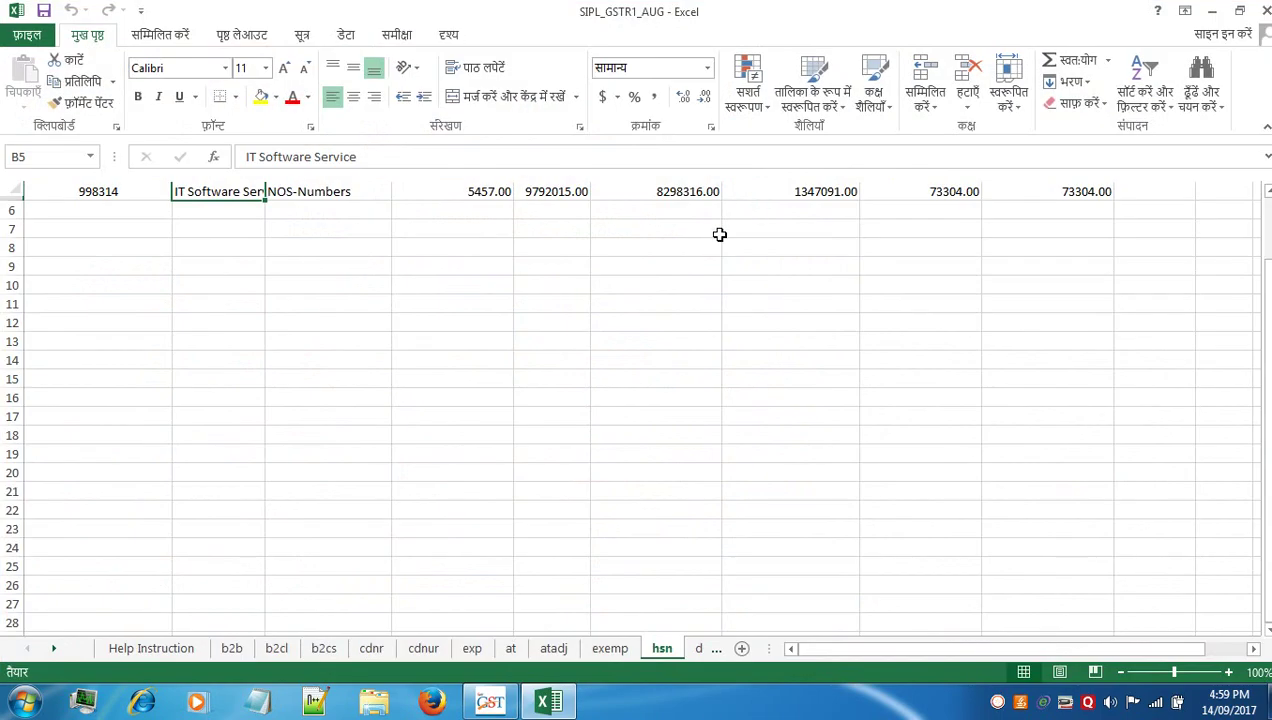
click(176, 652)
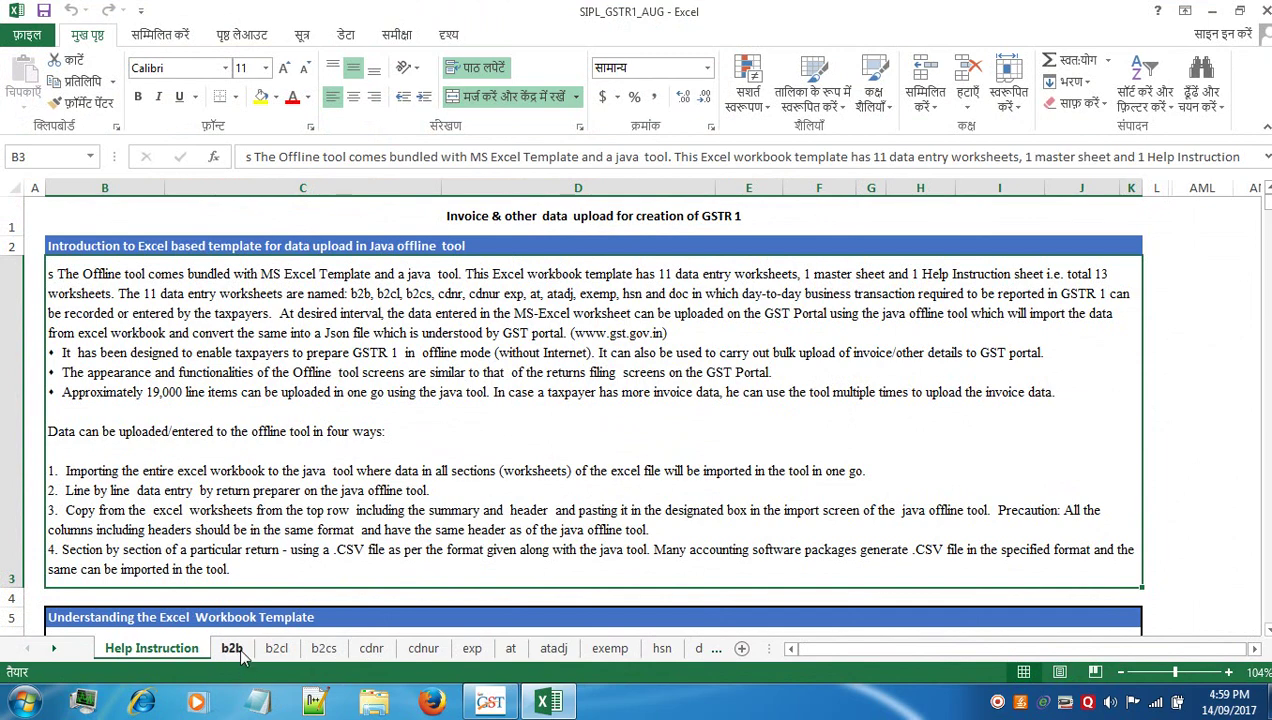
click(240, 652)
Examine the b2b sheet's summary rows and its invoice columns, including the recipient GSTINs.
click(235, 486)
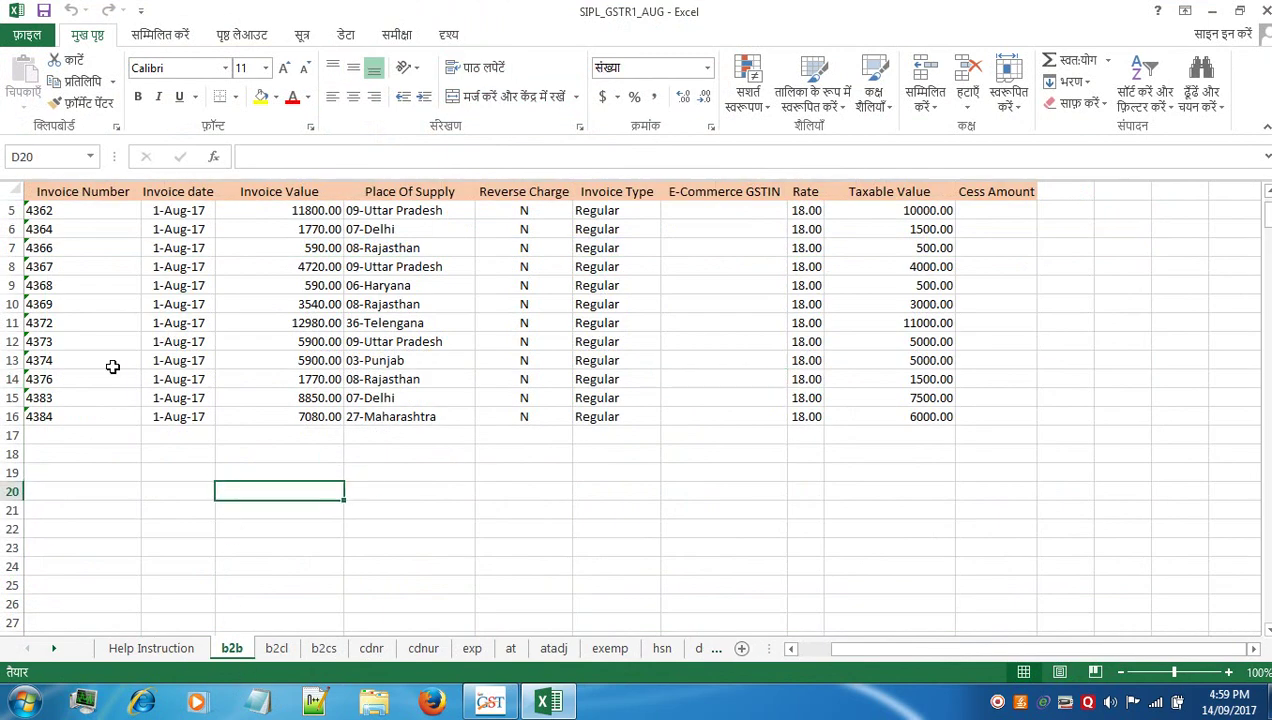
key(Up)
key(Up)
key(Up)
key(Up)
key(Up)
key(Up)
key(Up)
key(Up)
key(Up)
key(Up)
key(Up)
key(Up)
key(Up)
key(Up)
key(Up)
key(Up)
key(Up)
key(Up)
key(Up)
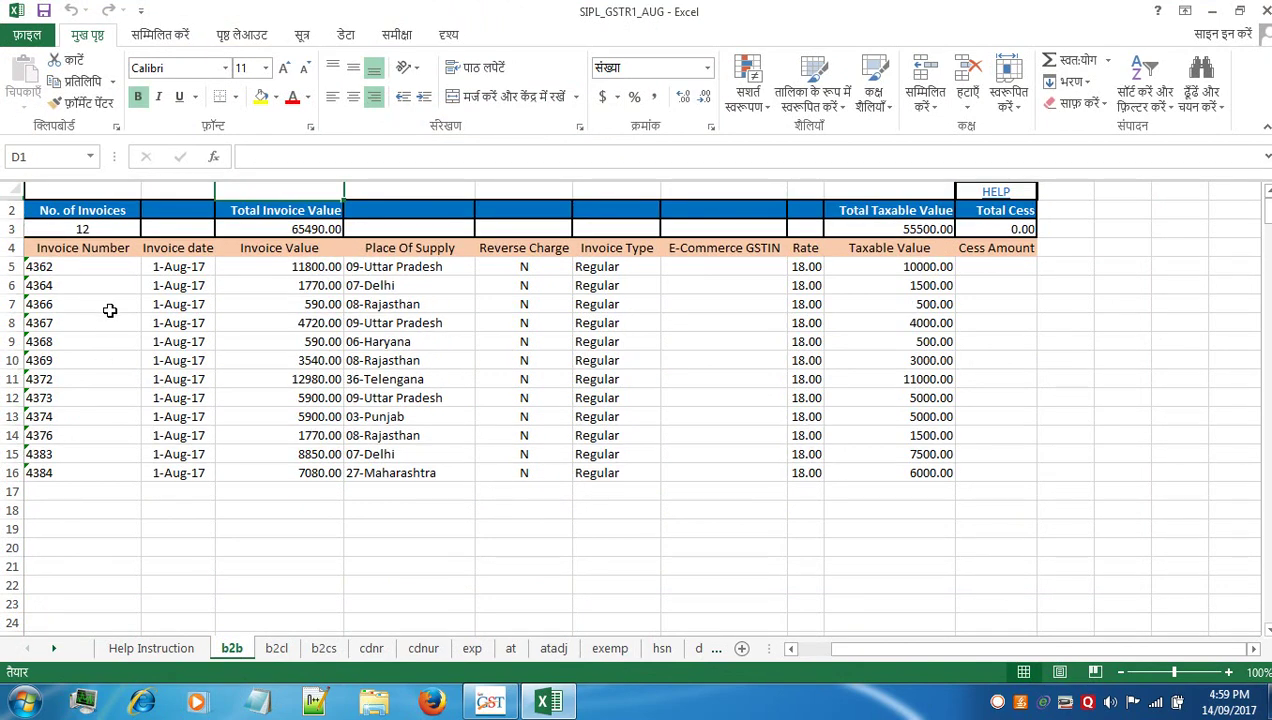
click(107, 268)
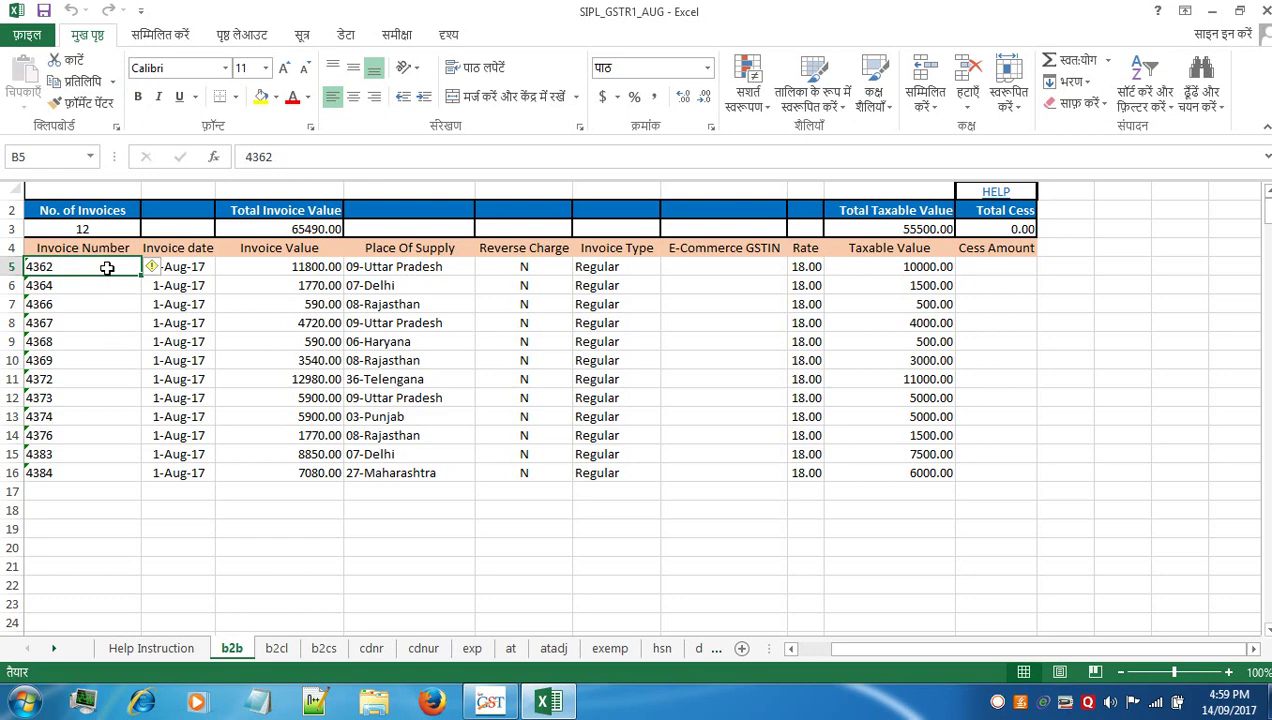
click(816, 651)
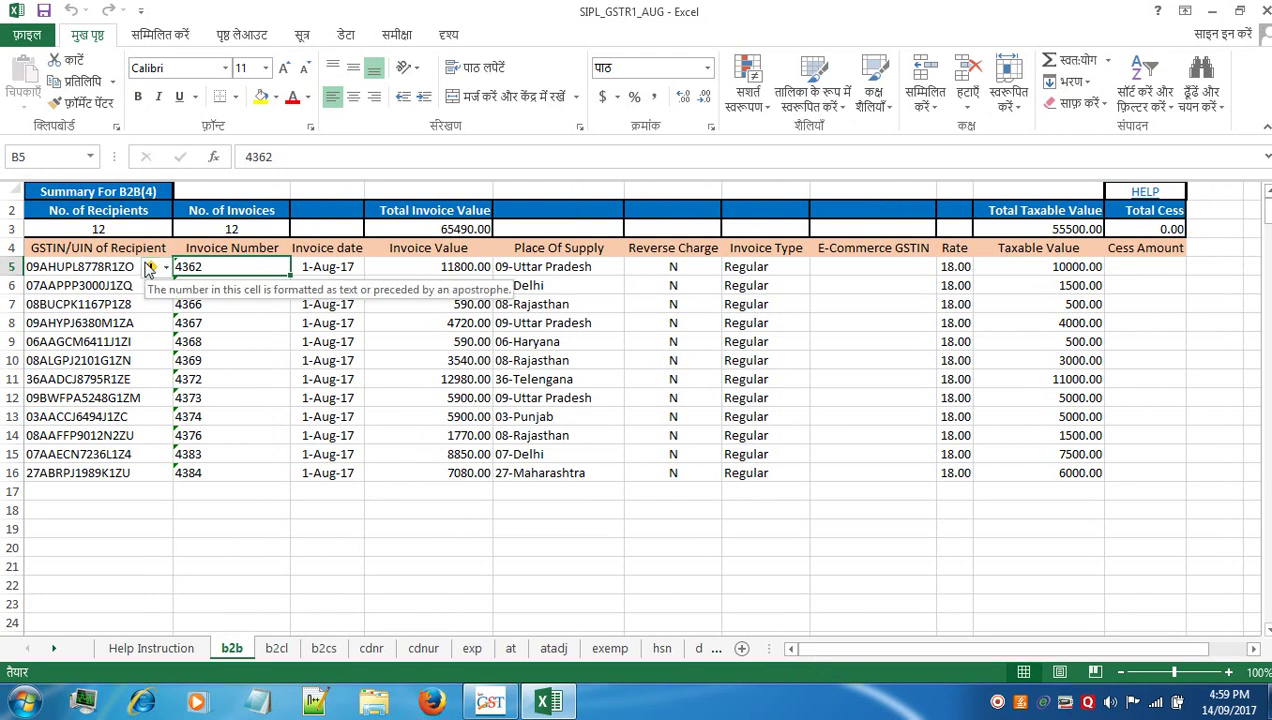
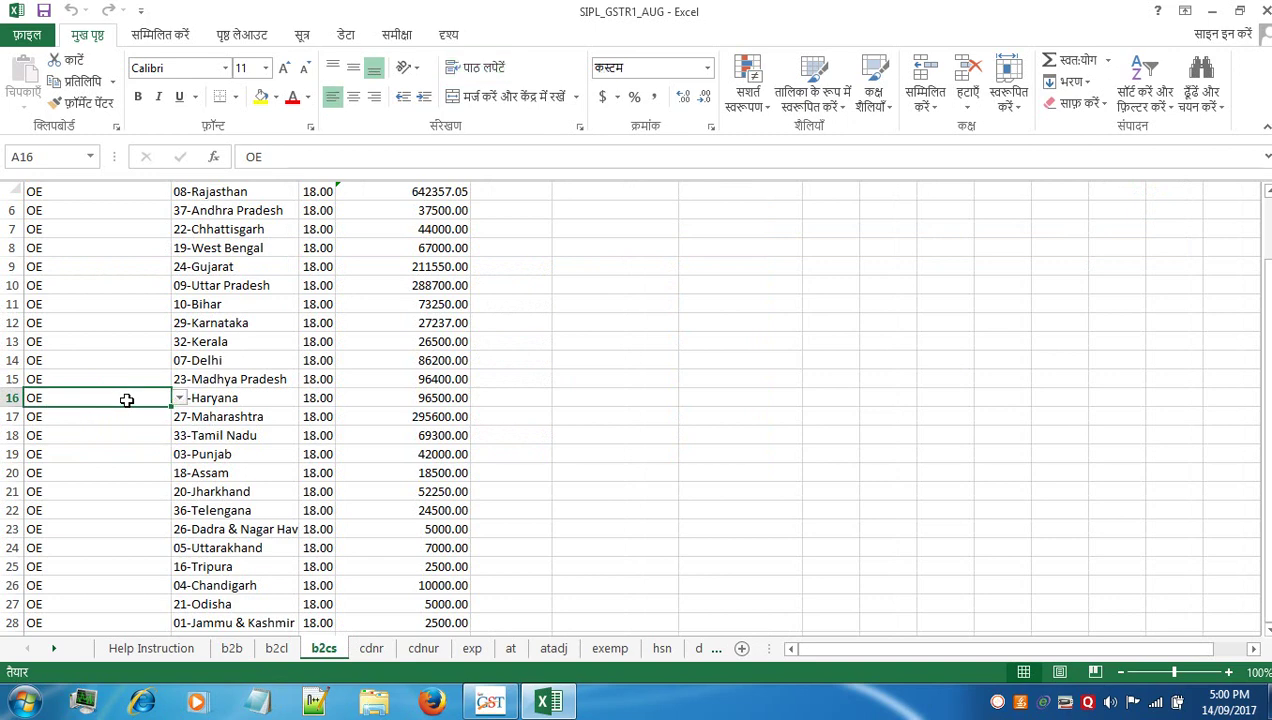
Examine the b2cs sheet's state-wise entries up to the summary header in A1.
key(Up)
key(Up)
key(Up)
key(Up)
key(Up)
key(Up)
key(Up)
key(Up)
key(Up)
key(Up)
key(Up)
key(Up)
key(Up)
key(Up)
key(Up)
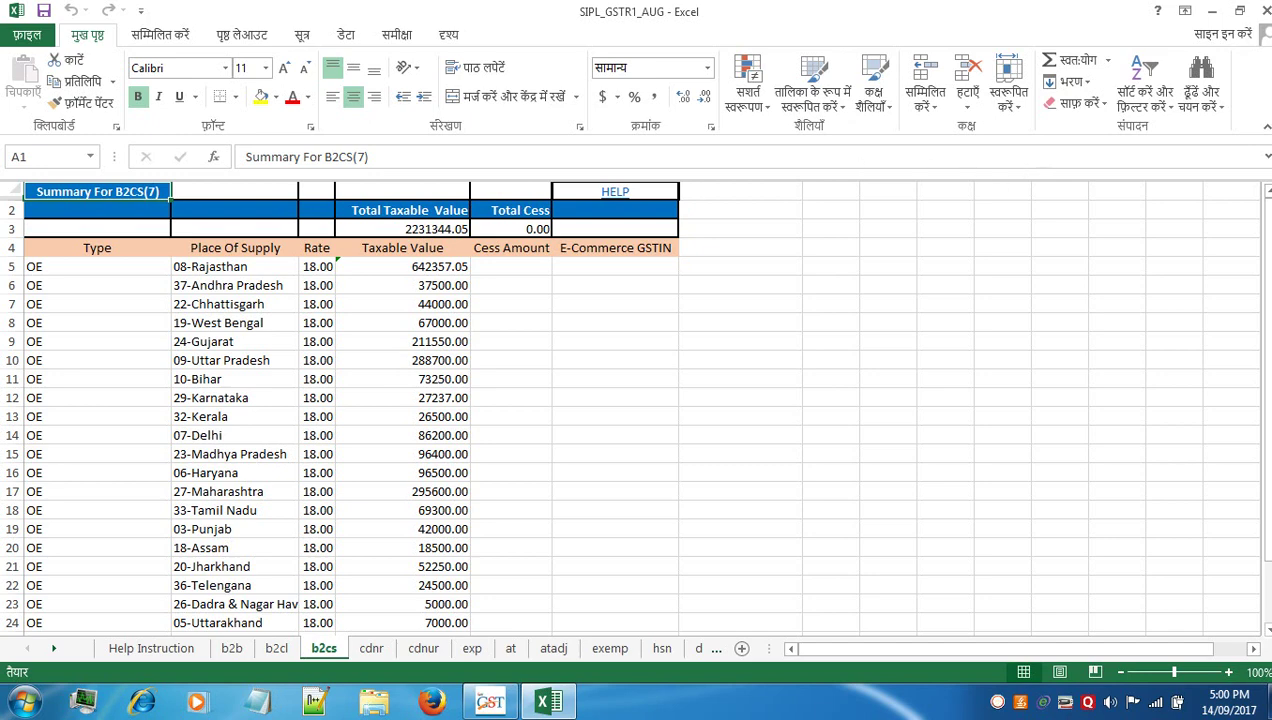
Save and close the SIPL_GSTR1_AUG workbook, and switch back to Gen GST.
click(1264, 11)
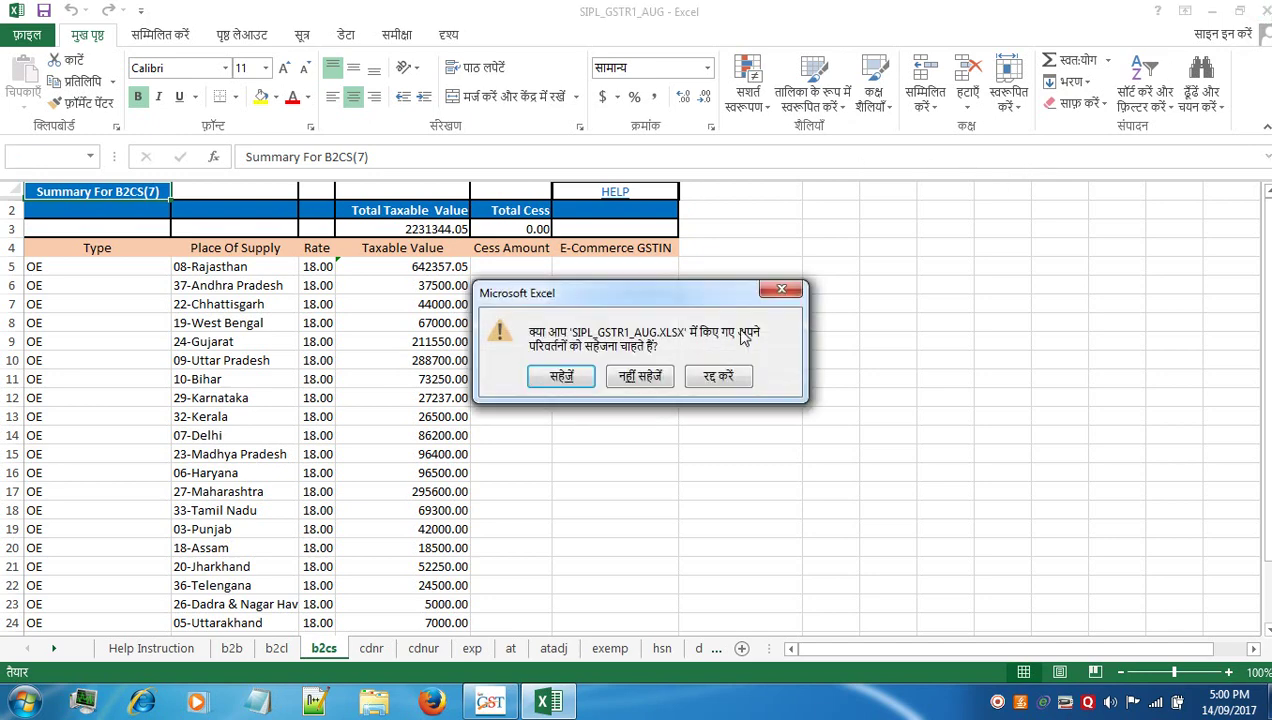
click(589, 385)
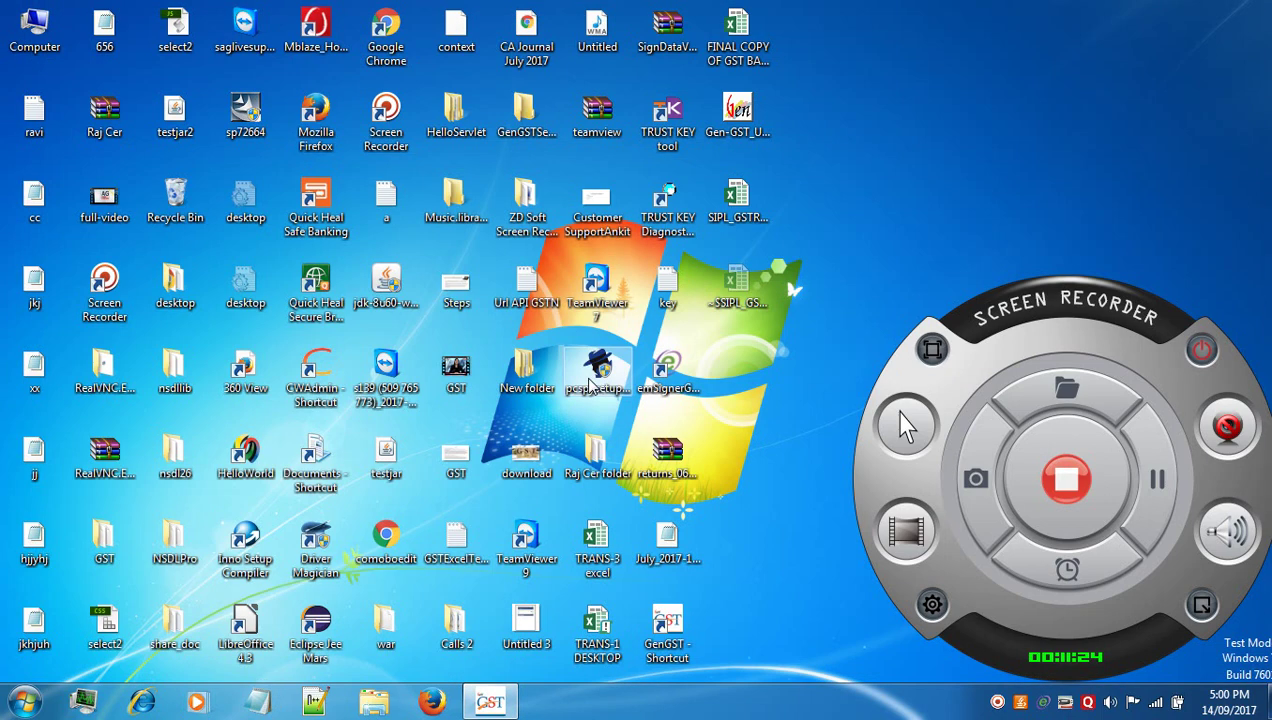
click(490, 704)
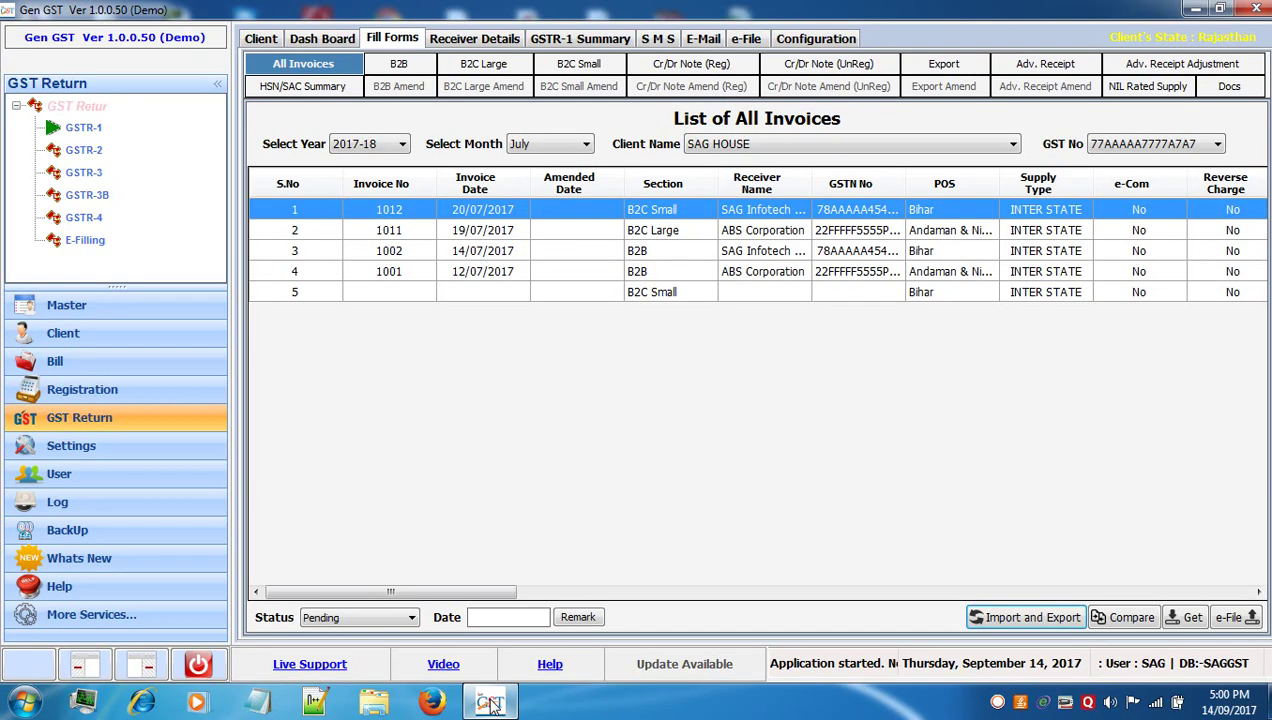
click(988, 618)
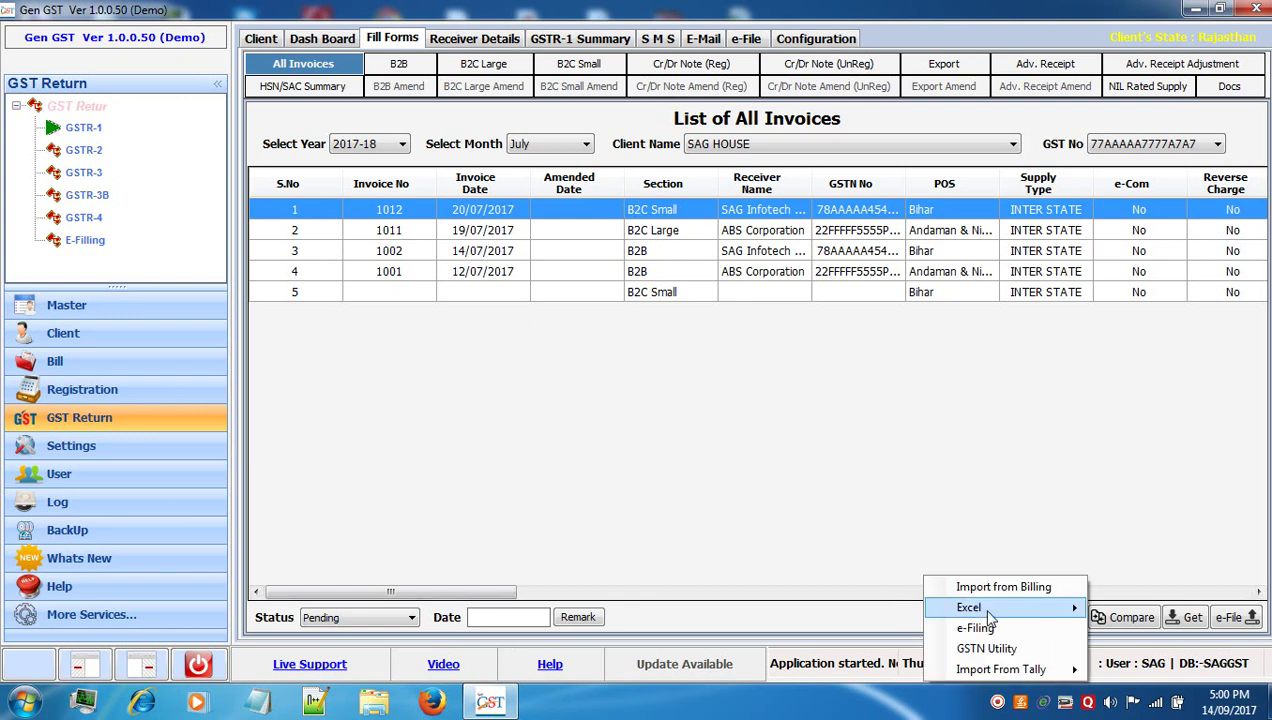
mouse_move(988, 615)
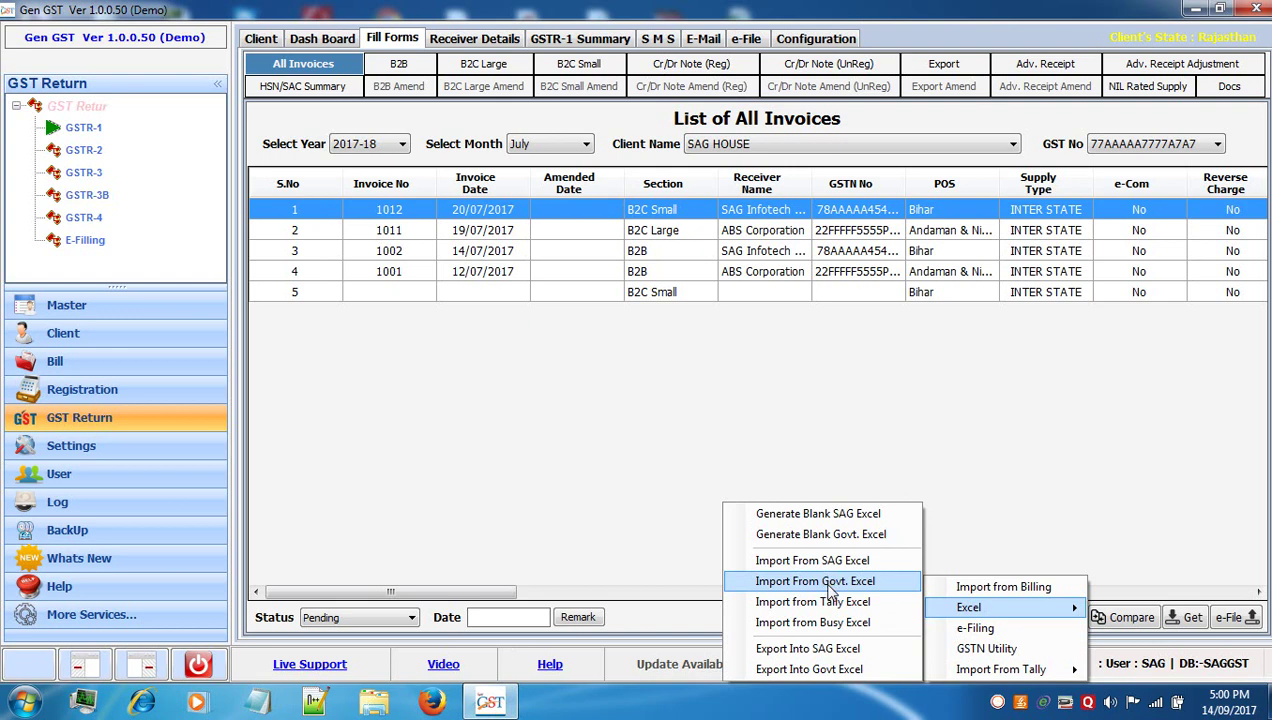
click(583, 456)
Switch the invoice list to August and start an import from the government Excel template.
click(540, 146)
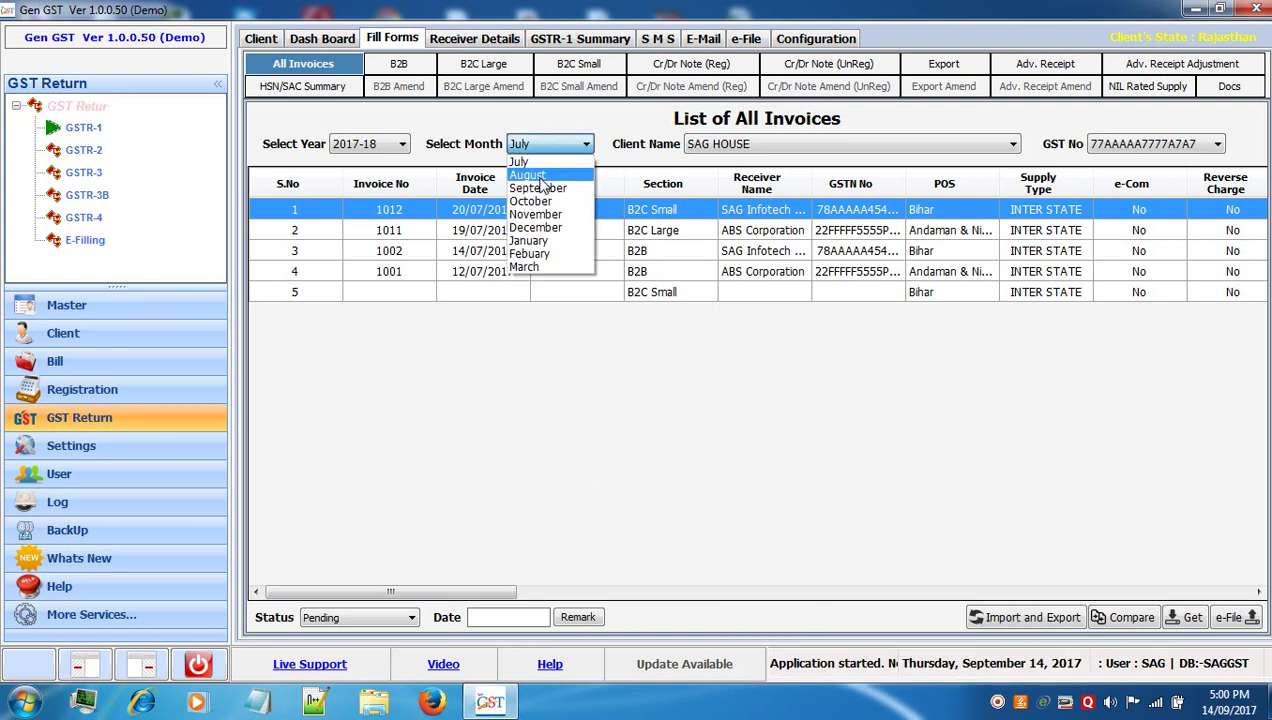
click(527, 175)
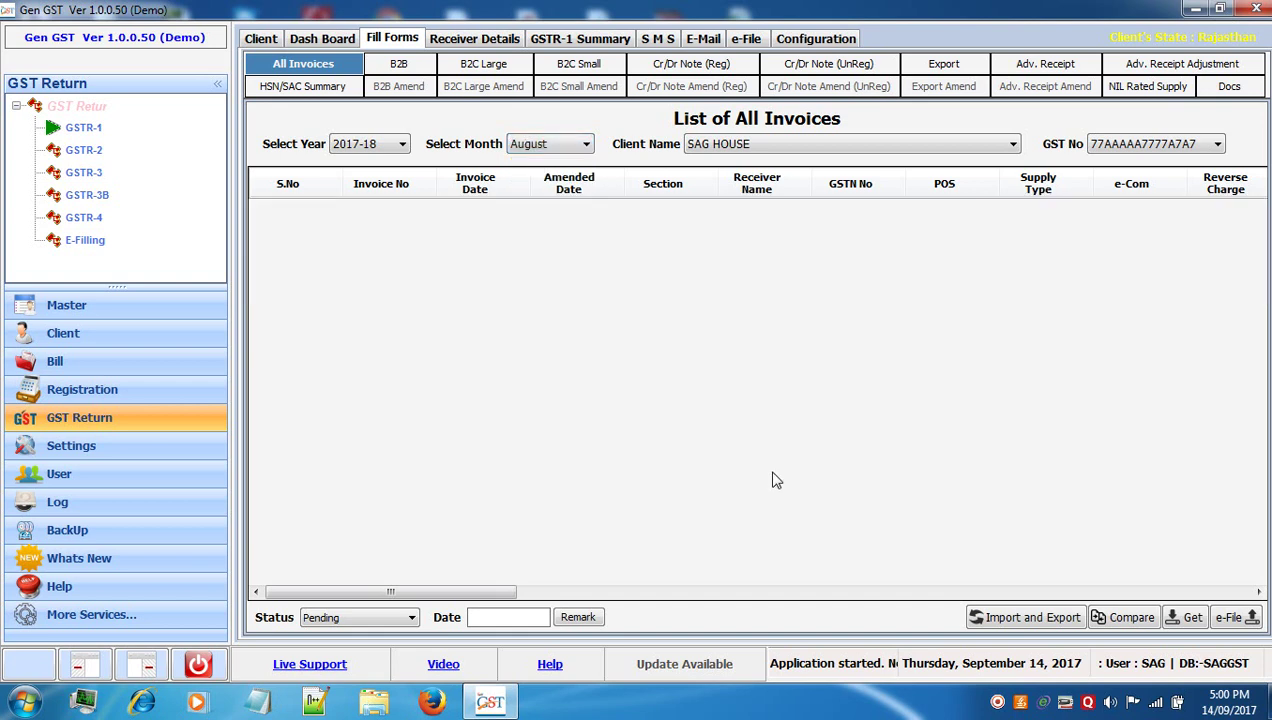
click(1010, 617)
mouse_move(968, 610)
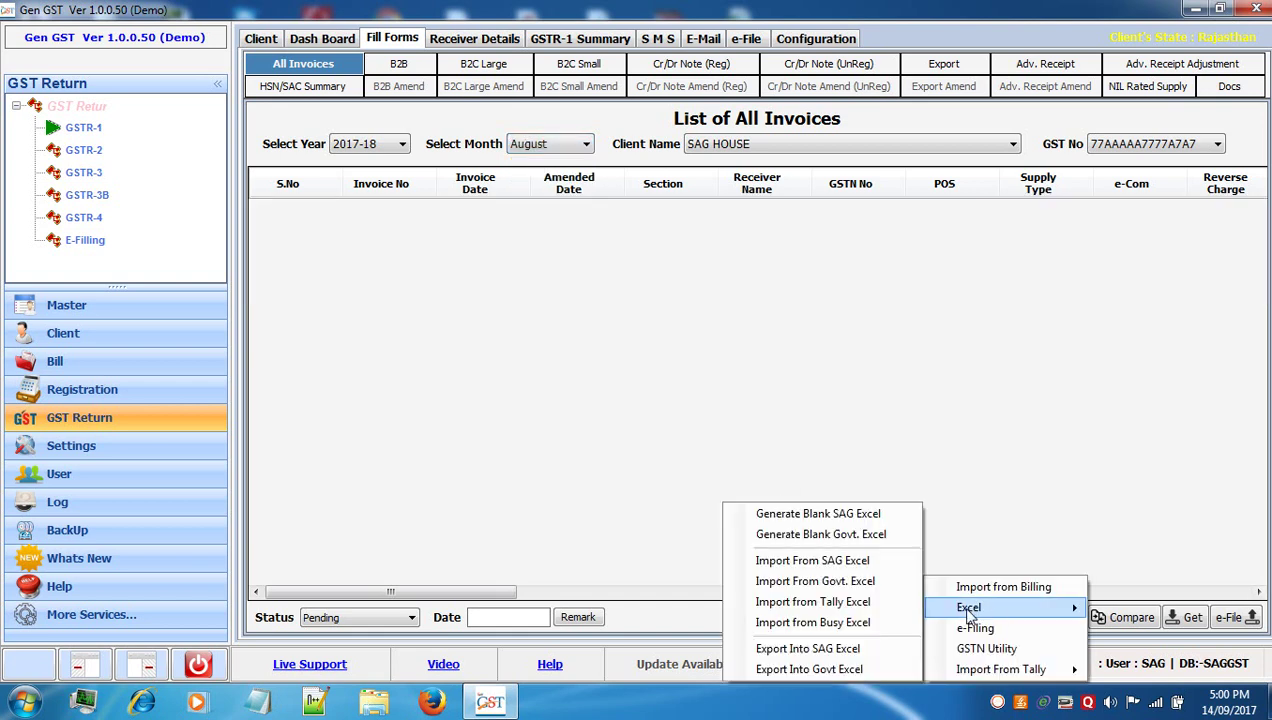
click(870, 582)
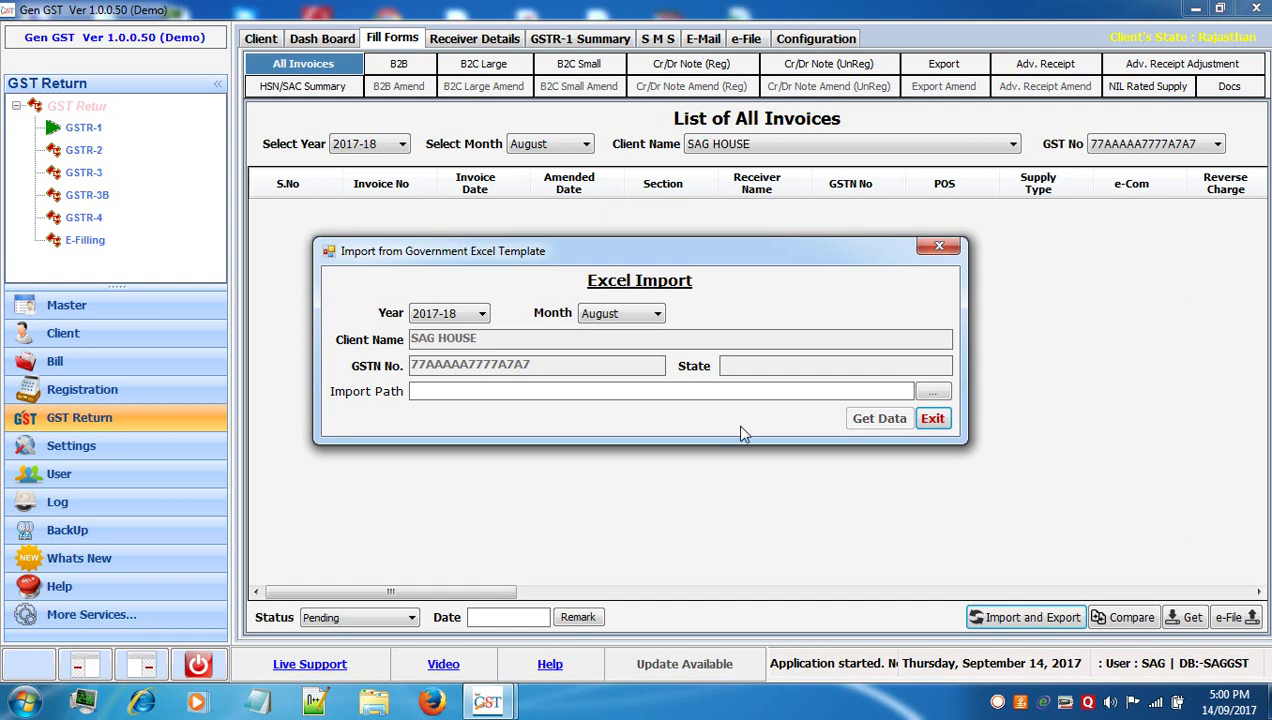
Choose the SIPL_GSTR1_AUG workbook from the desktop as the import file and load its data.
click(932, 393)
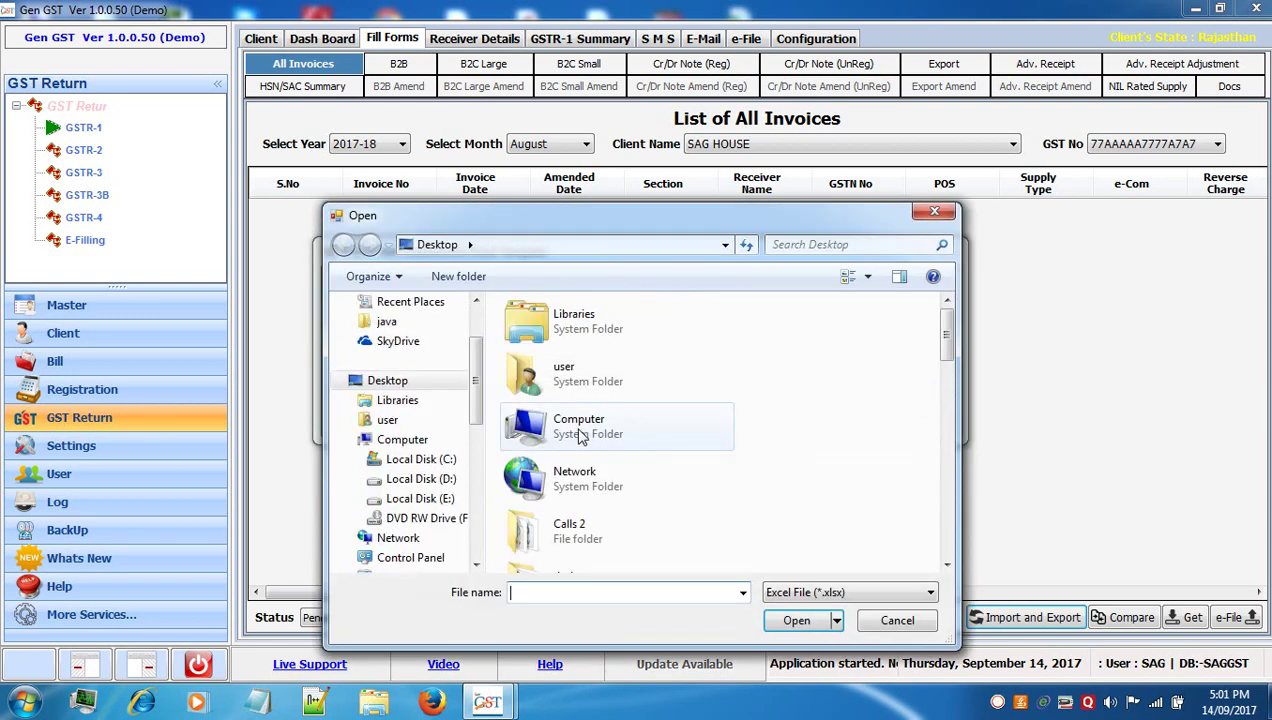
scroll(582, 432, down, 5)
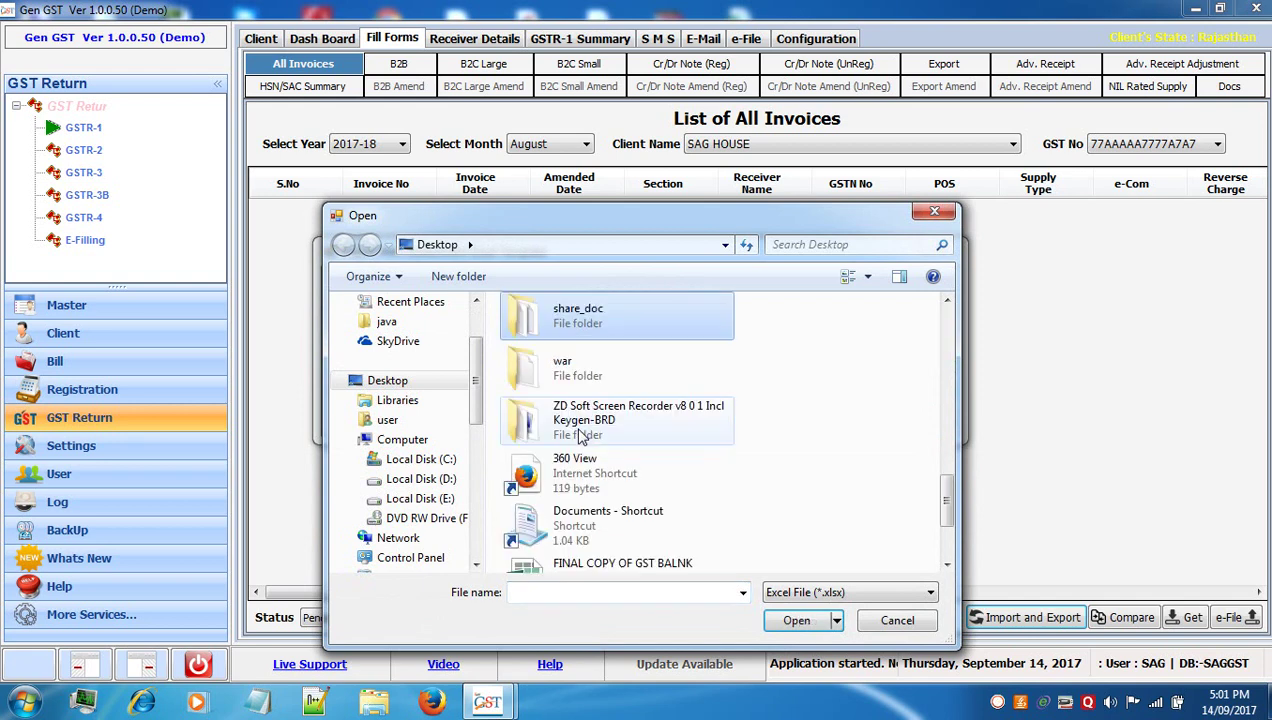
key(s)
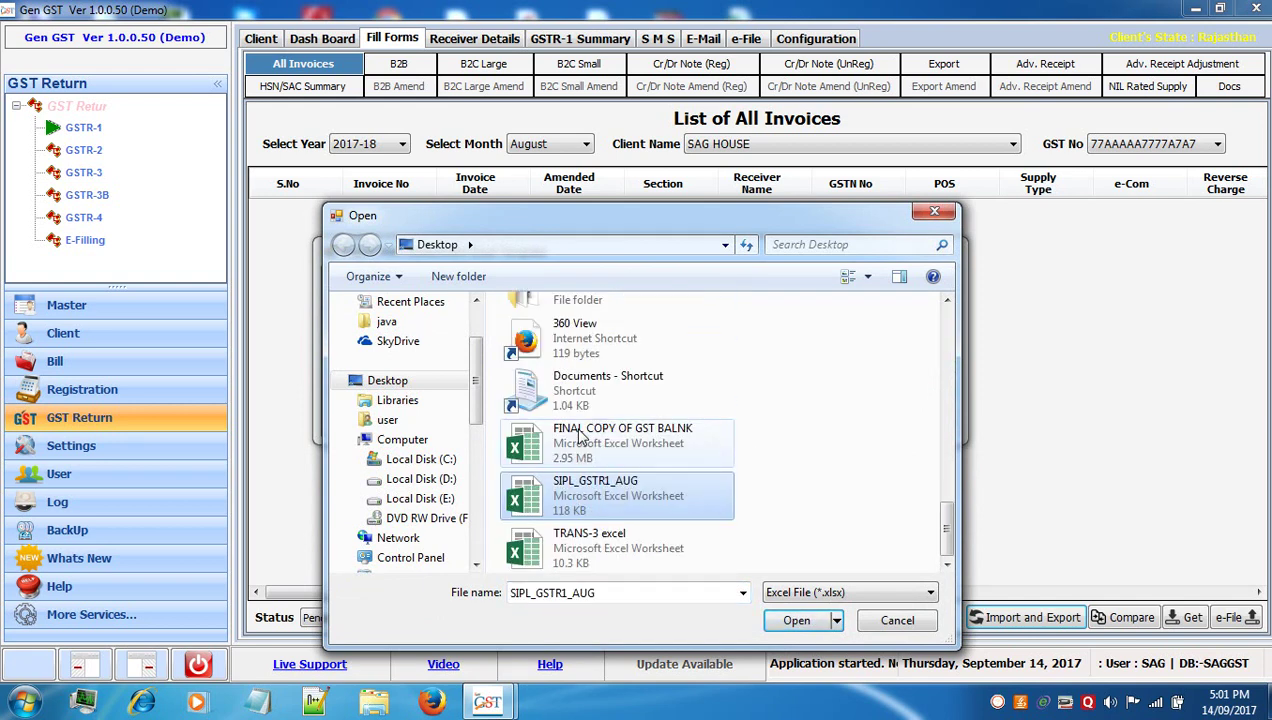
click(818, 620)
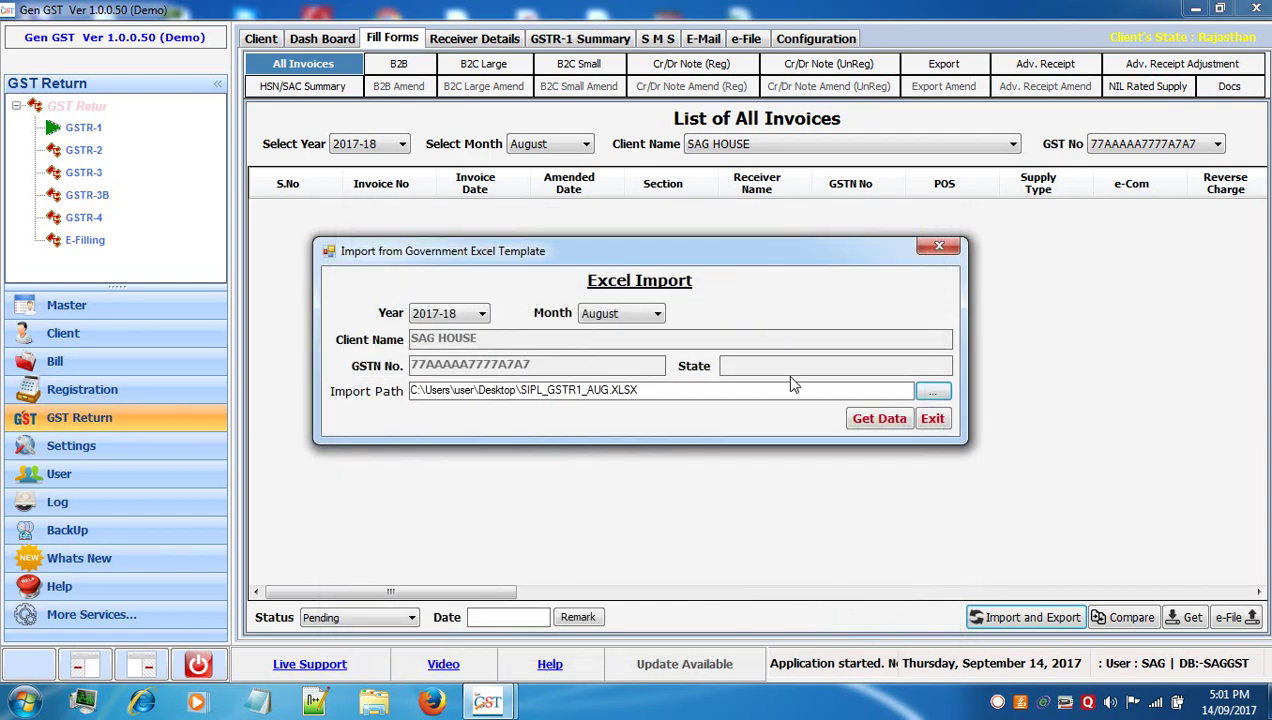
click(869, 421)
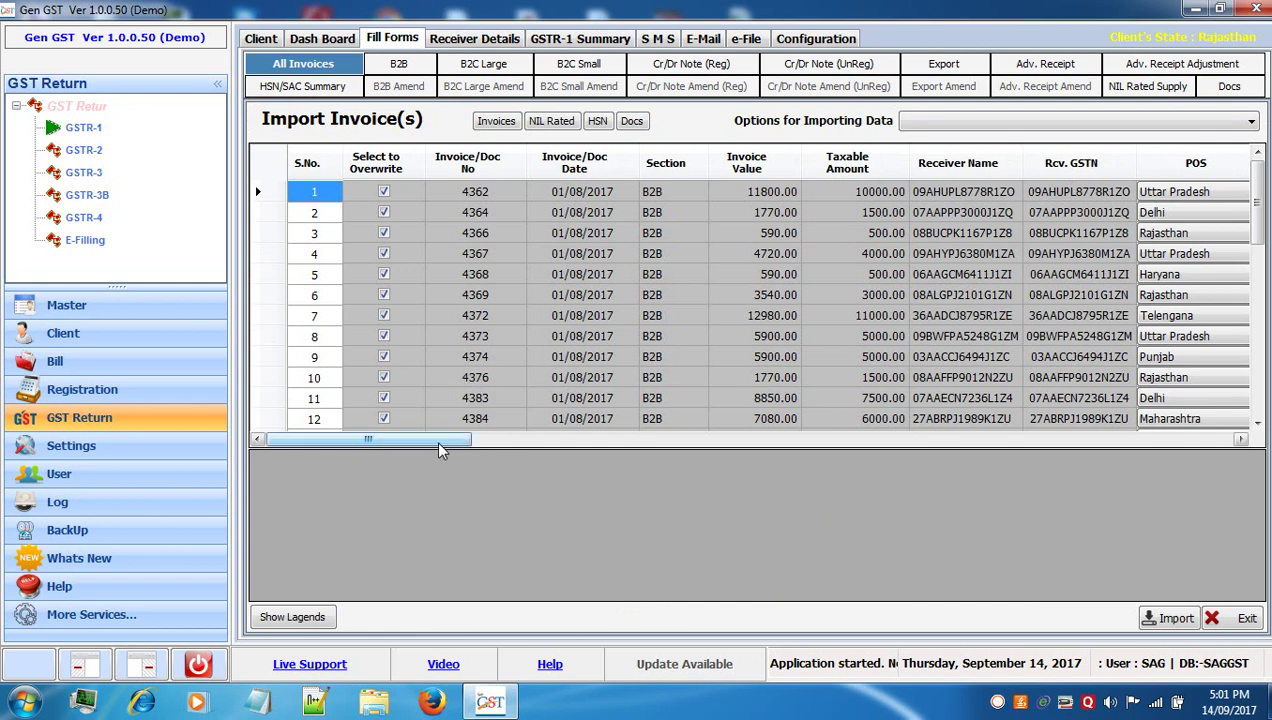
Show the entry-source legends and import the loaded invoices with the option "Import only non-existing invoices".
drag(446, 446, 409, 538)
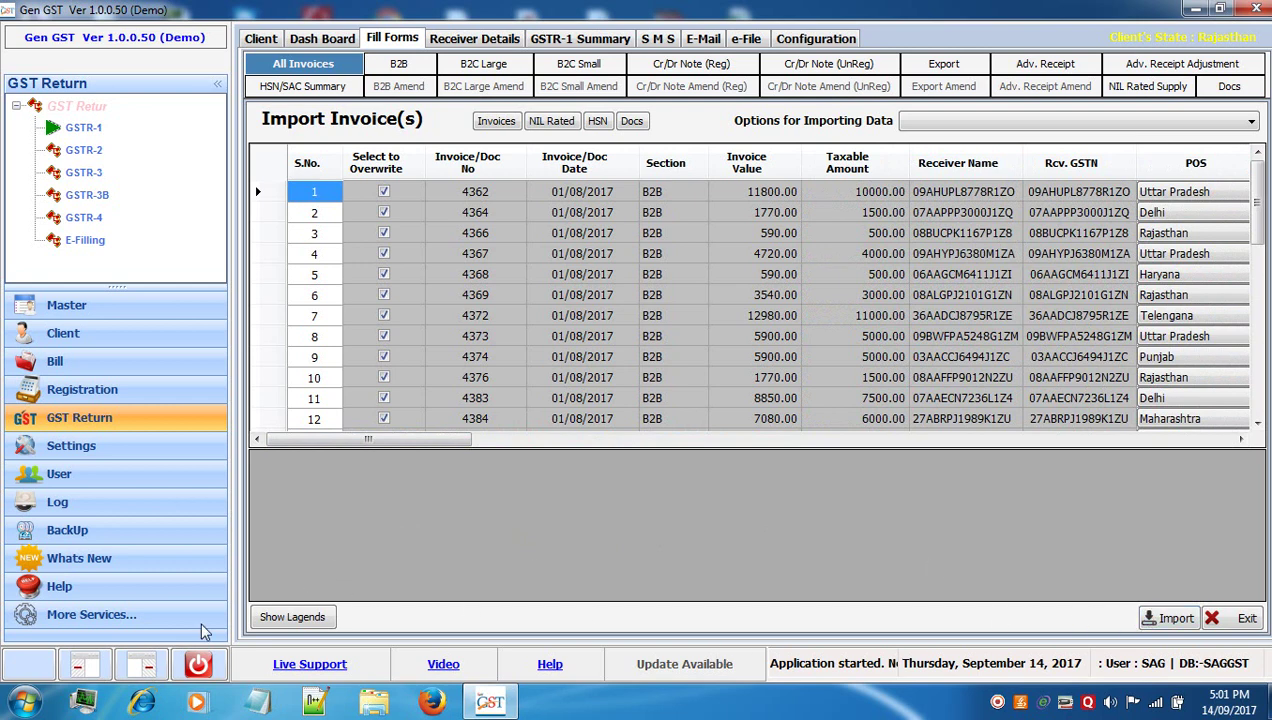
click(313, 617)
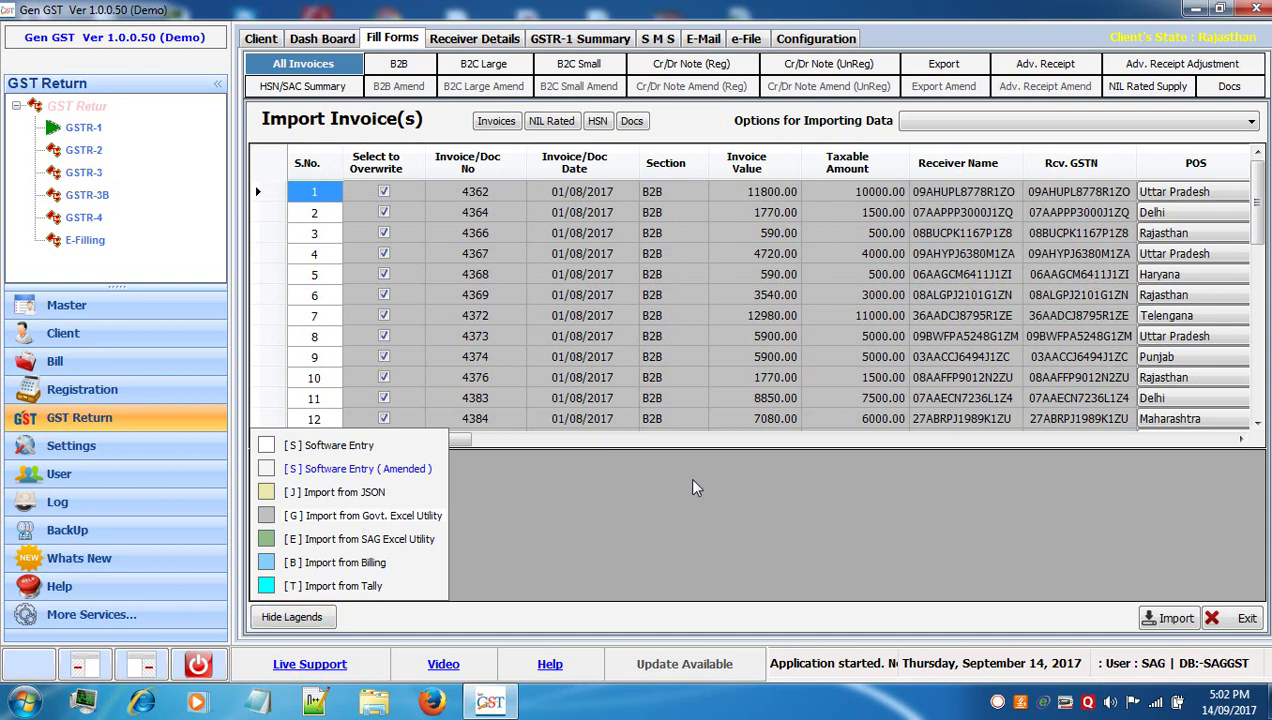
click(1172, 620)
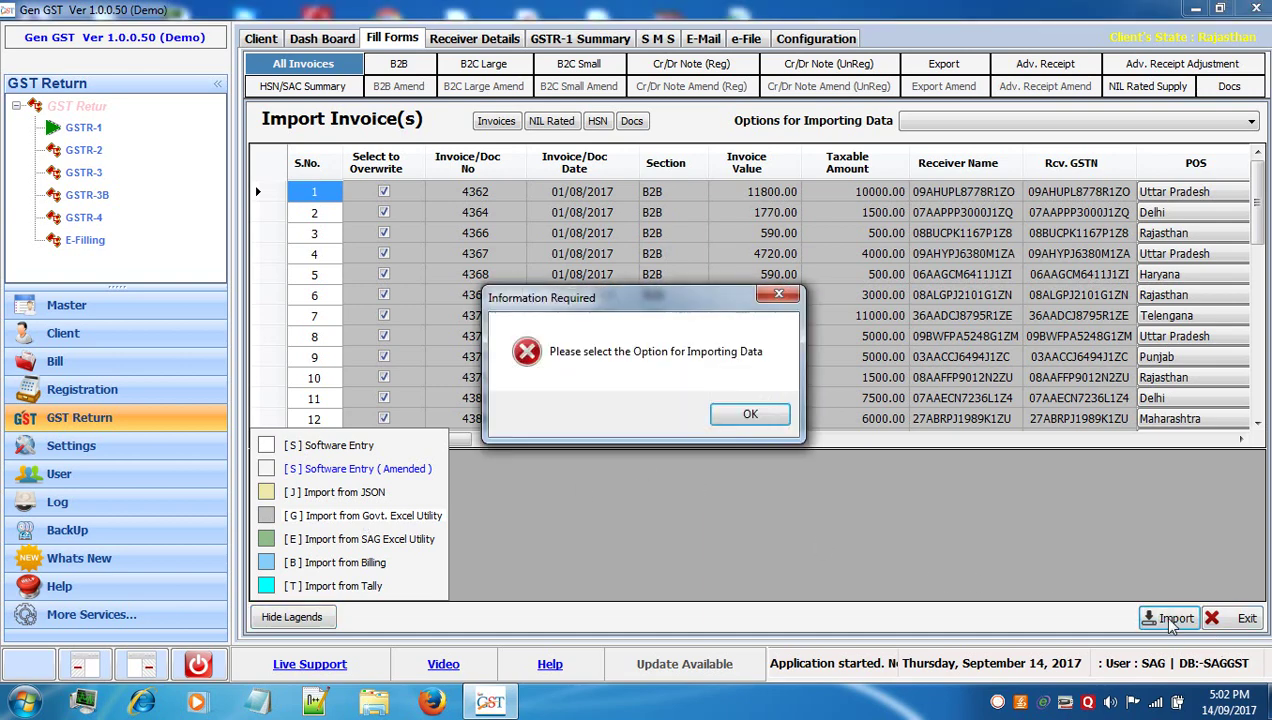
click(745, 416)
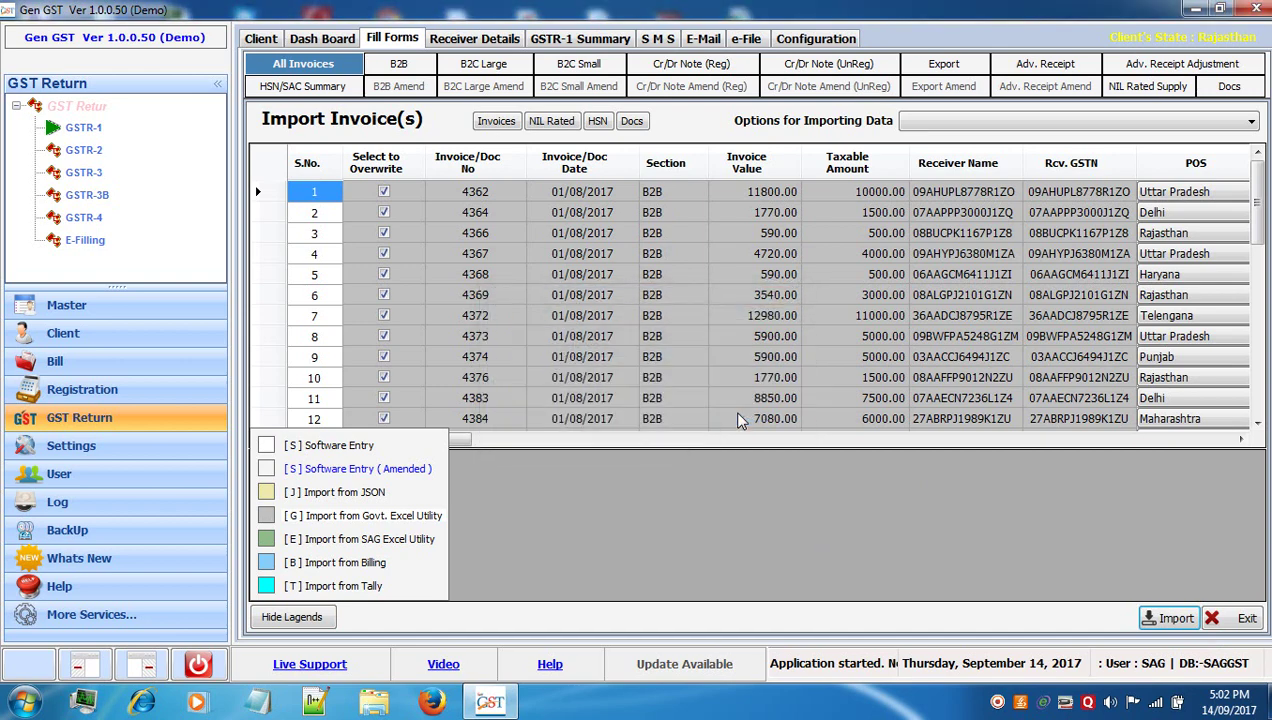
click(1066, 122)
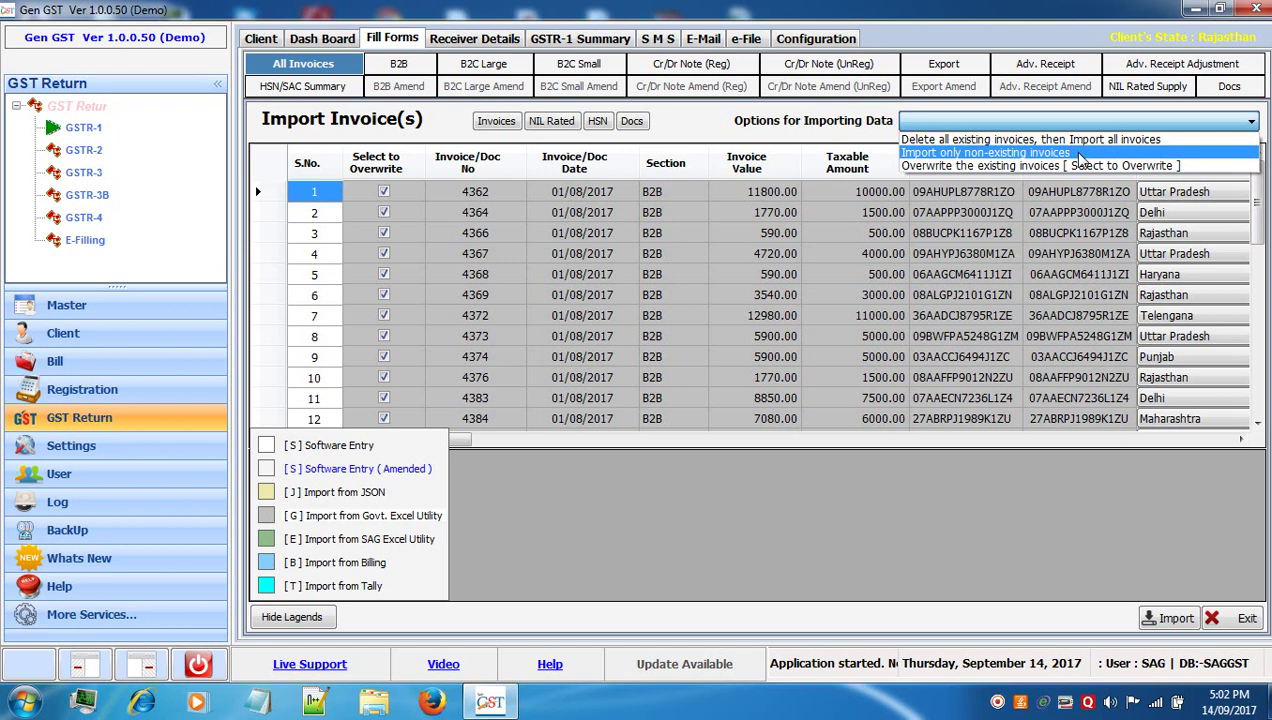
click(1080, 158)
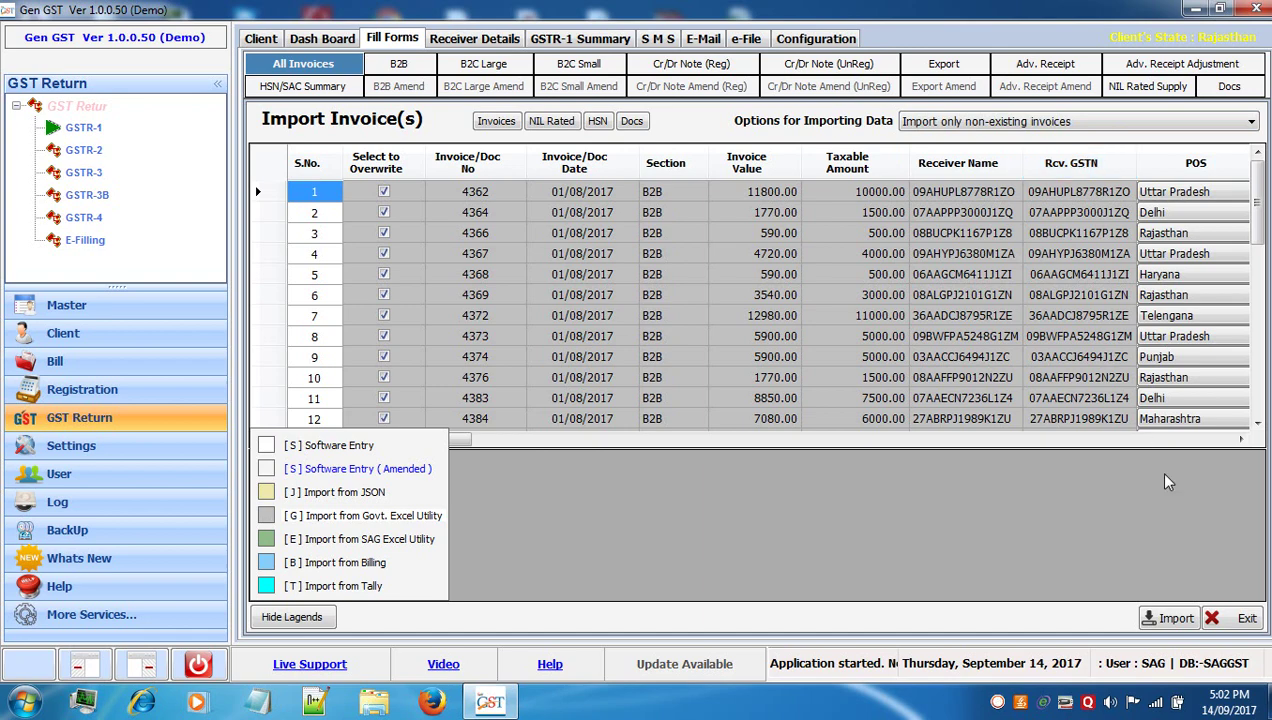
click(1168, 620)
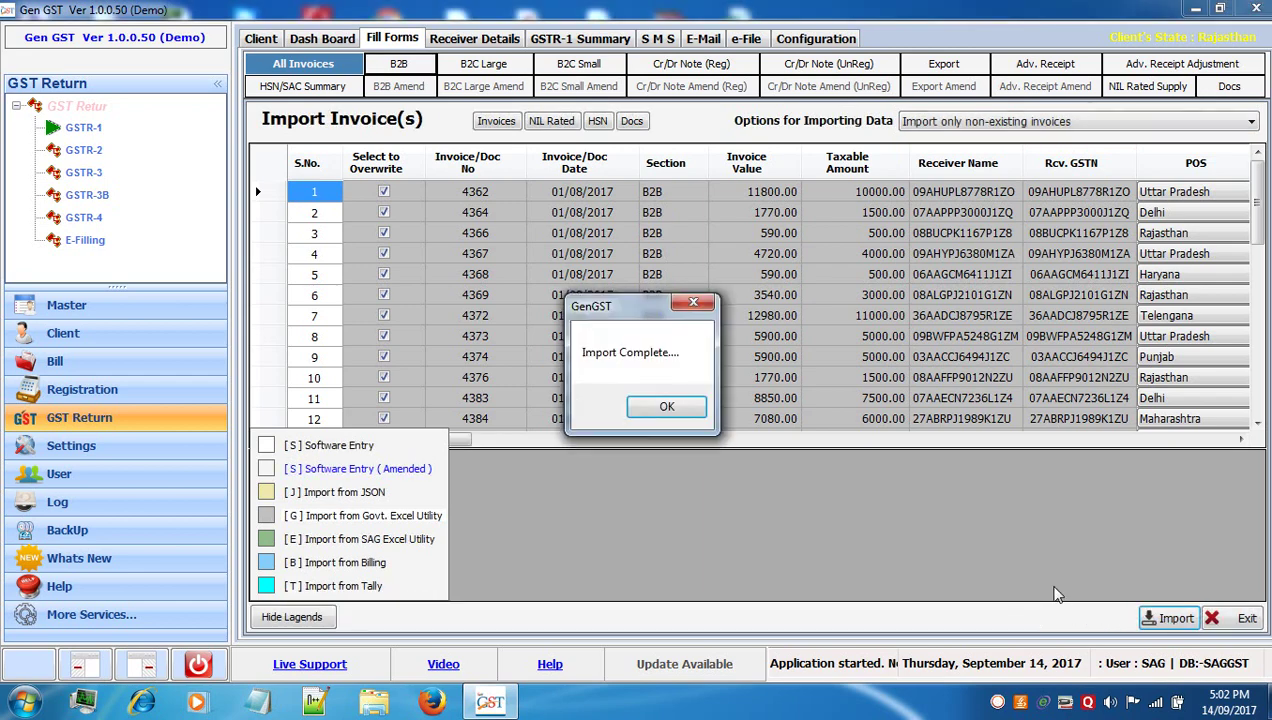
click(681, 407)
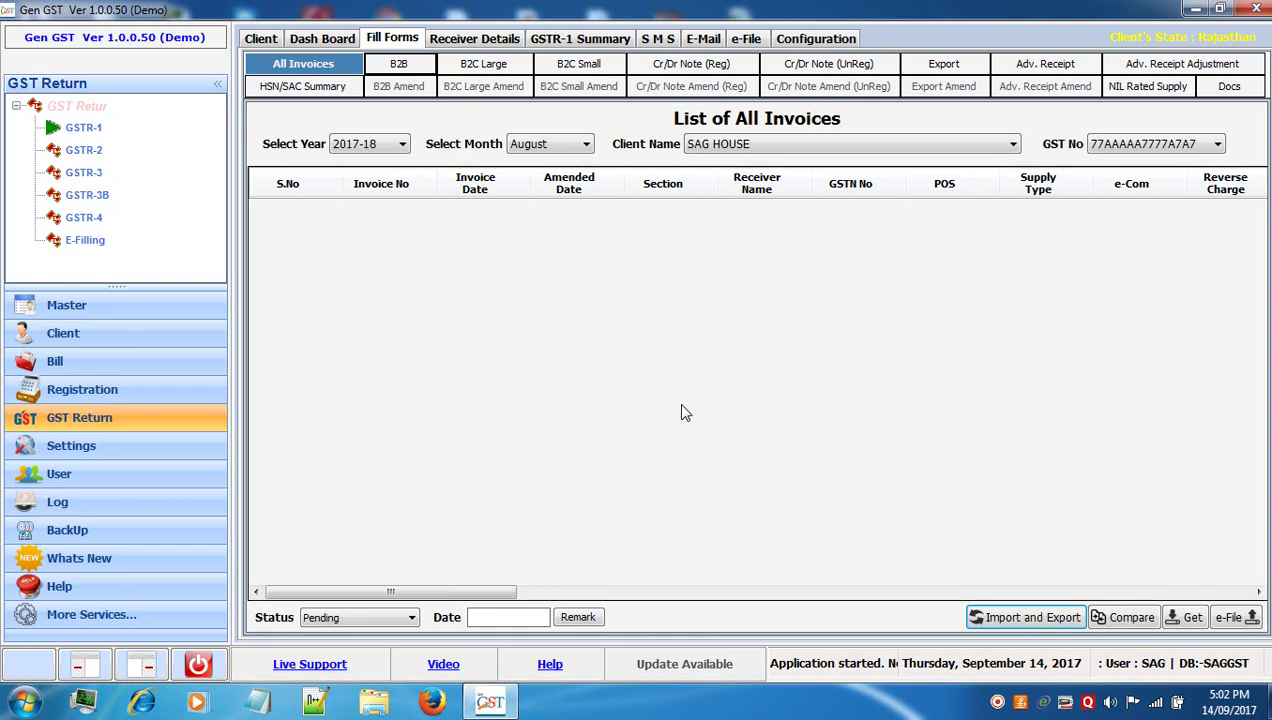
Check the imported August entries in the B2B list and in the list of all invoices.
click(417, 72)
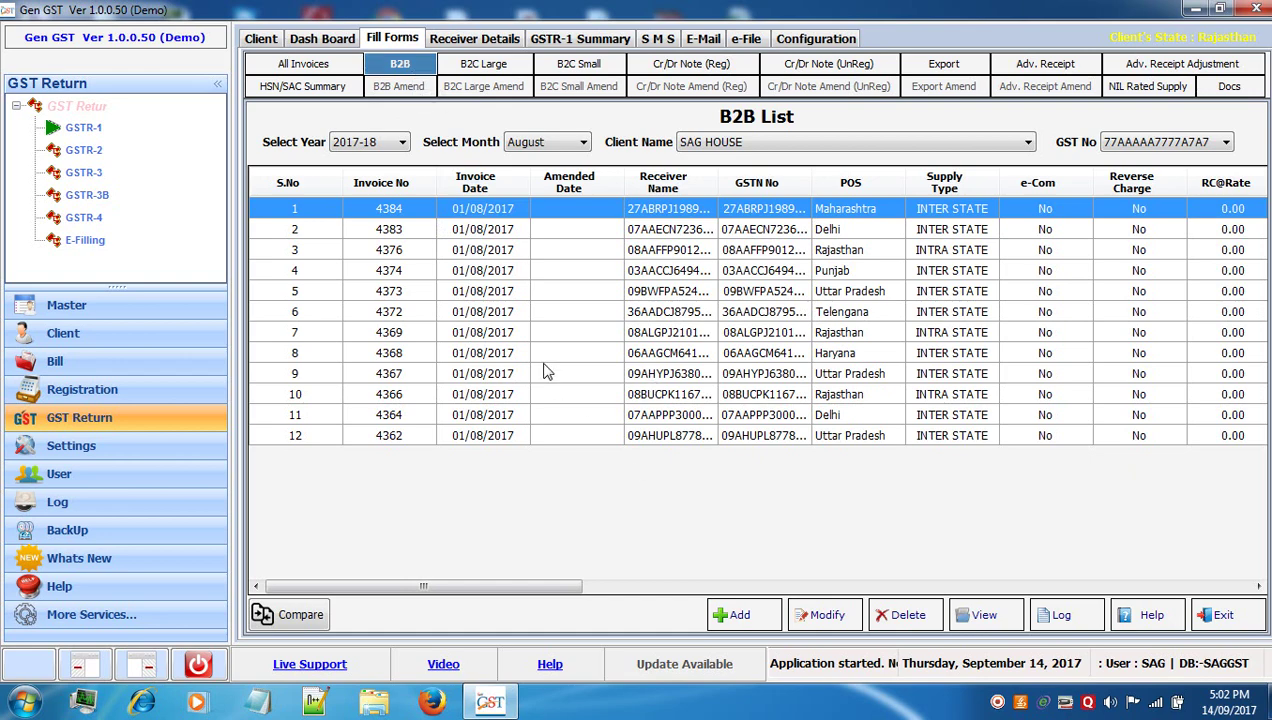
click(323, 74)
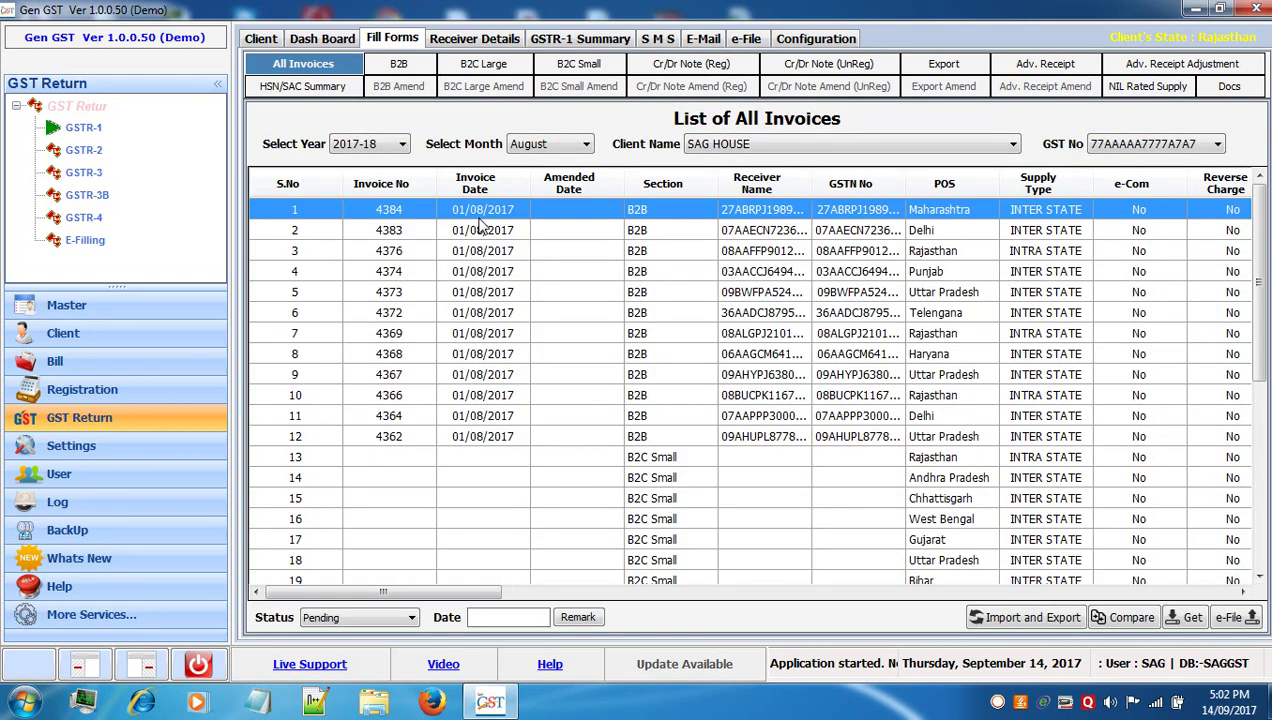
View the other import sources, including Tally mapping, and open the BUSY Excel import form, then exit it without importing.
click(1050, 620)
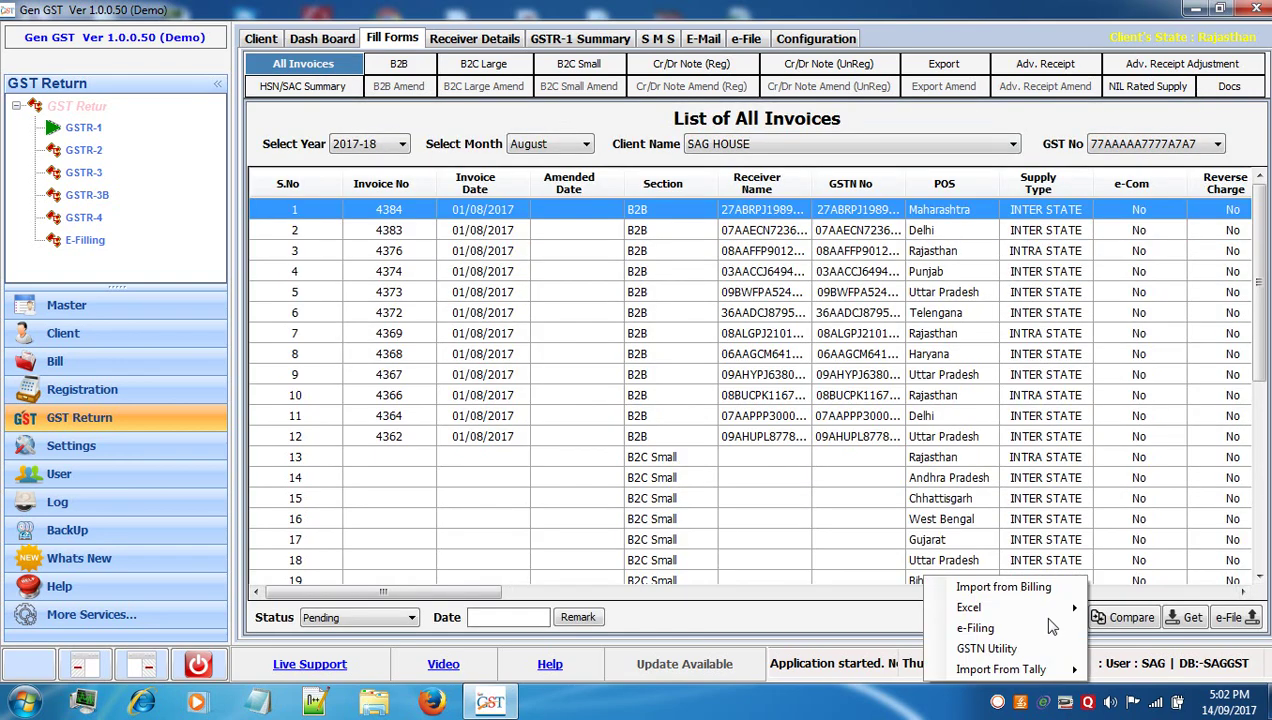
mouse_move(1027, 620)
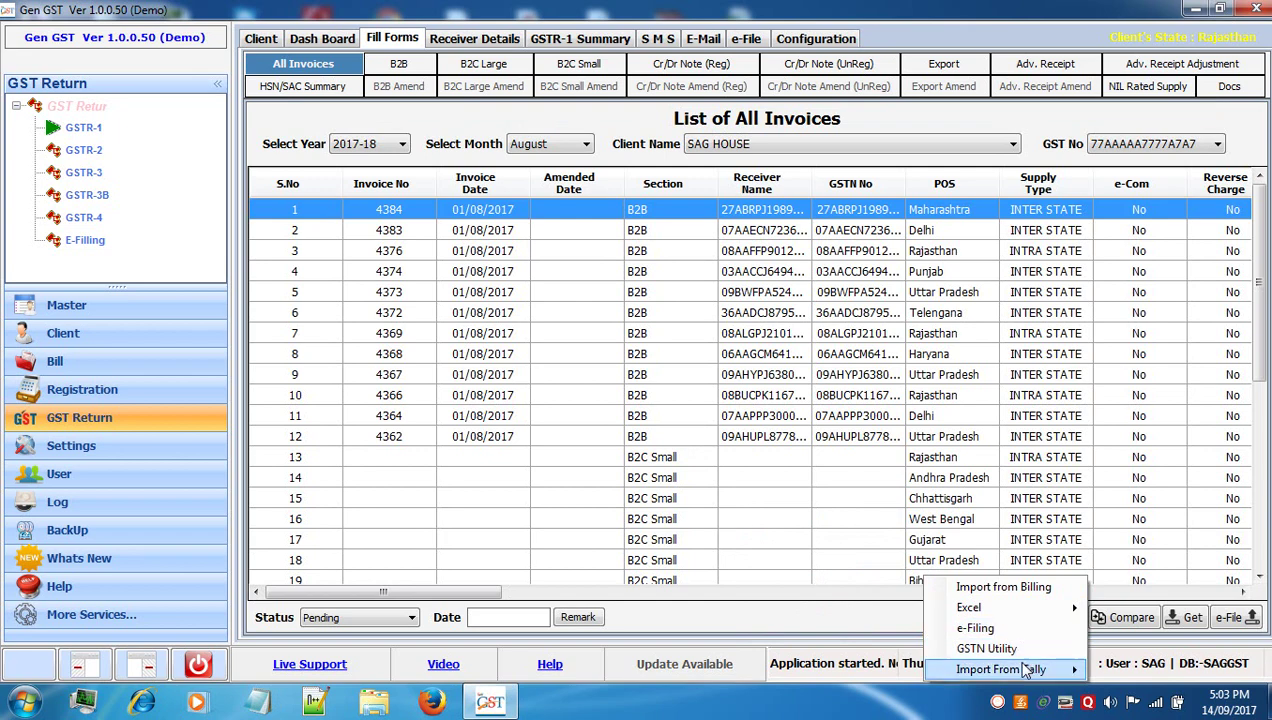
mouse_move(1025, 670)
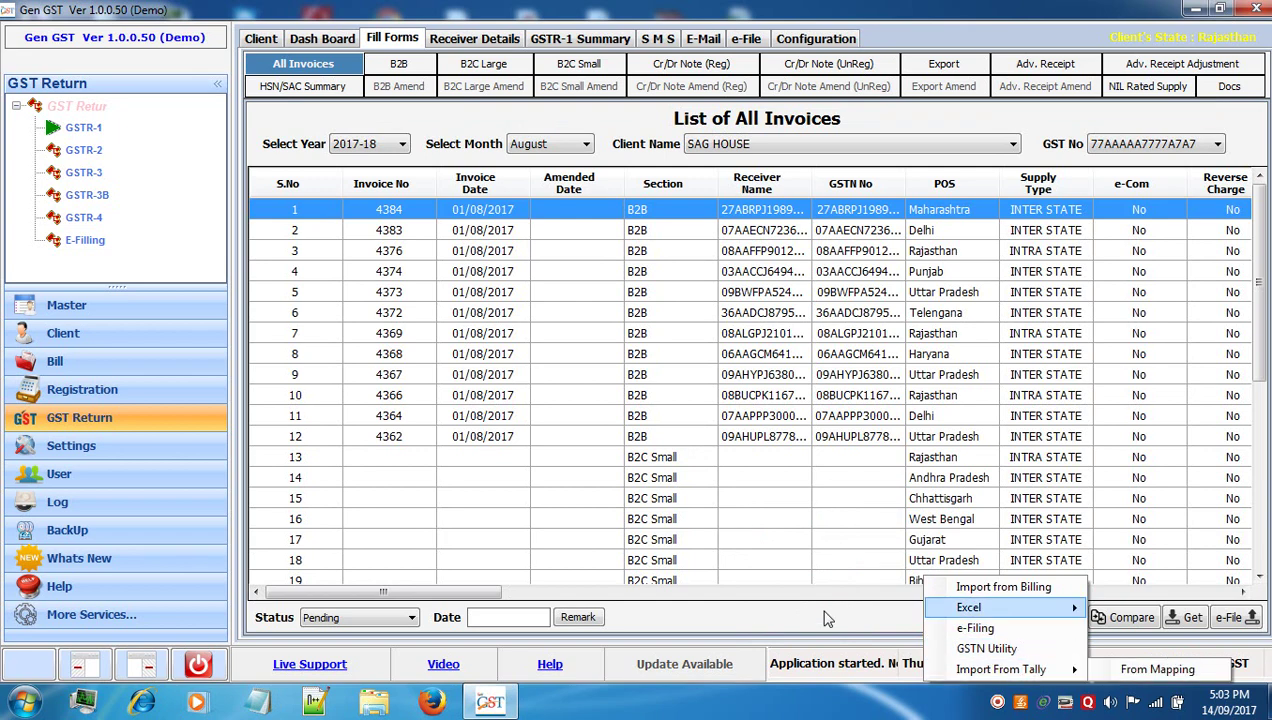
click(746, 618)
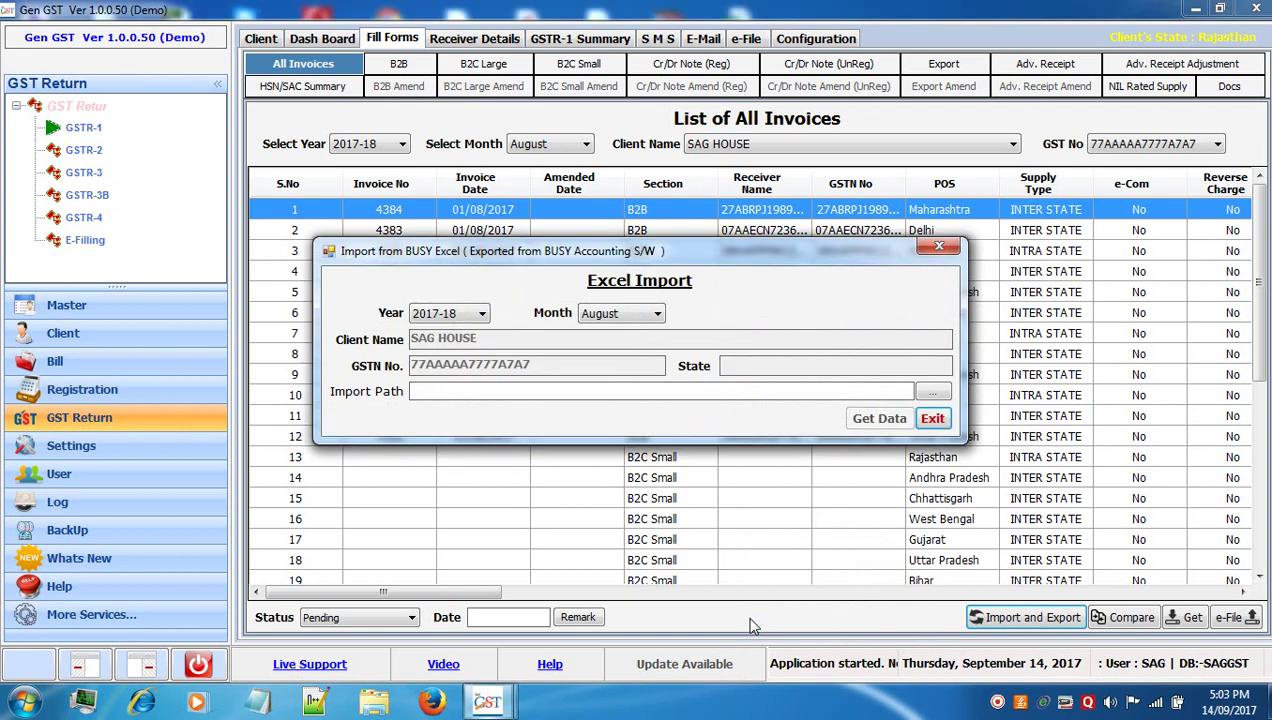
click(938, 422)
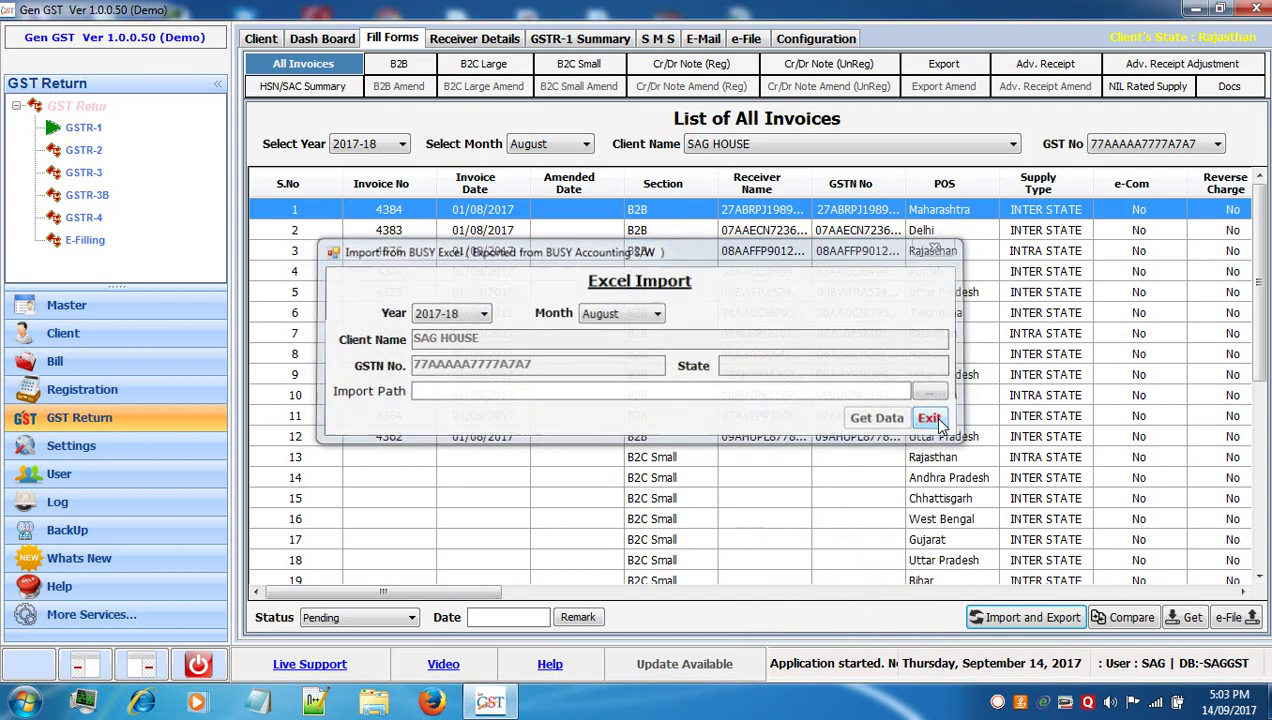
Review the August GSTR-1 summary by section, including the B2B figures, and then GSTN-wise and state-wise.
click(545, 38)
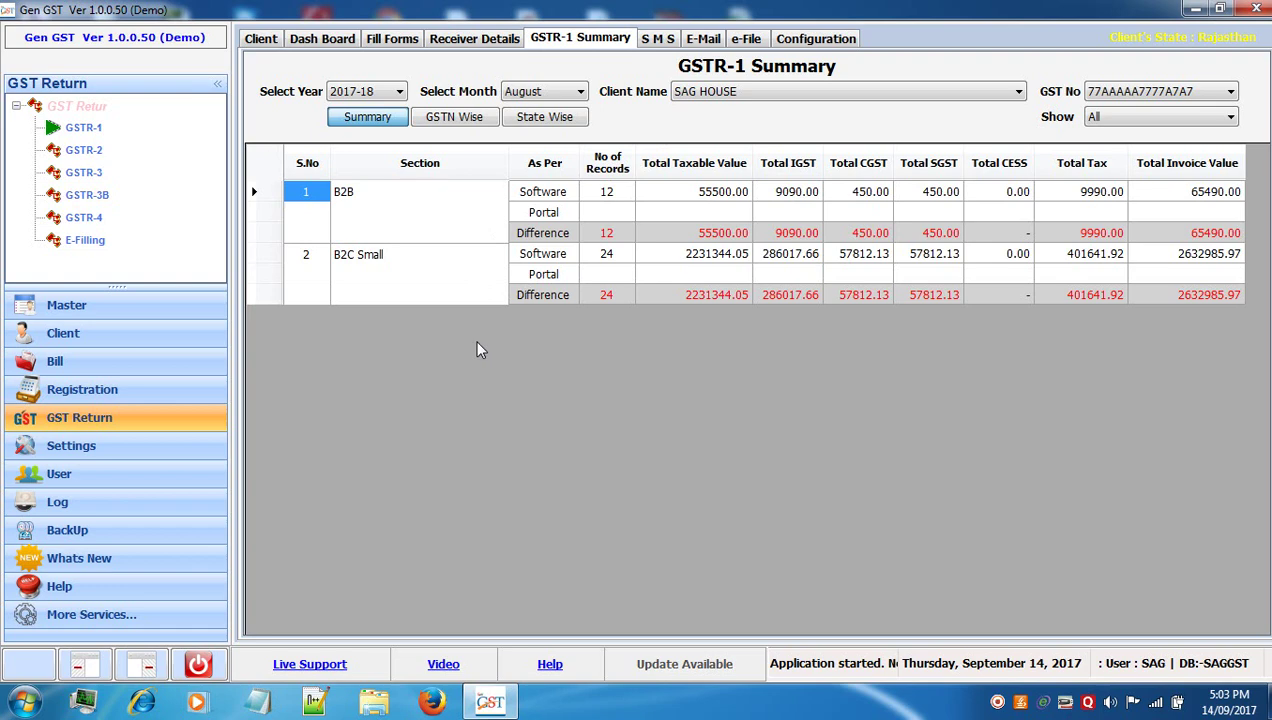
click(435, 220)
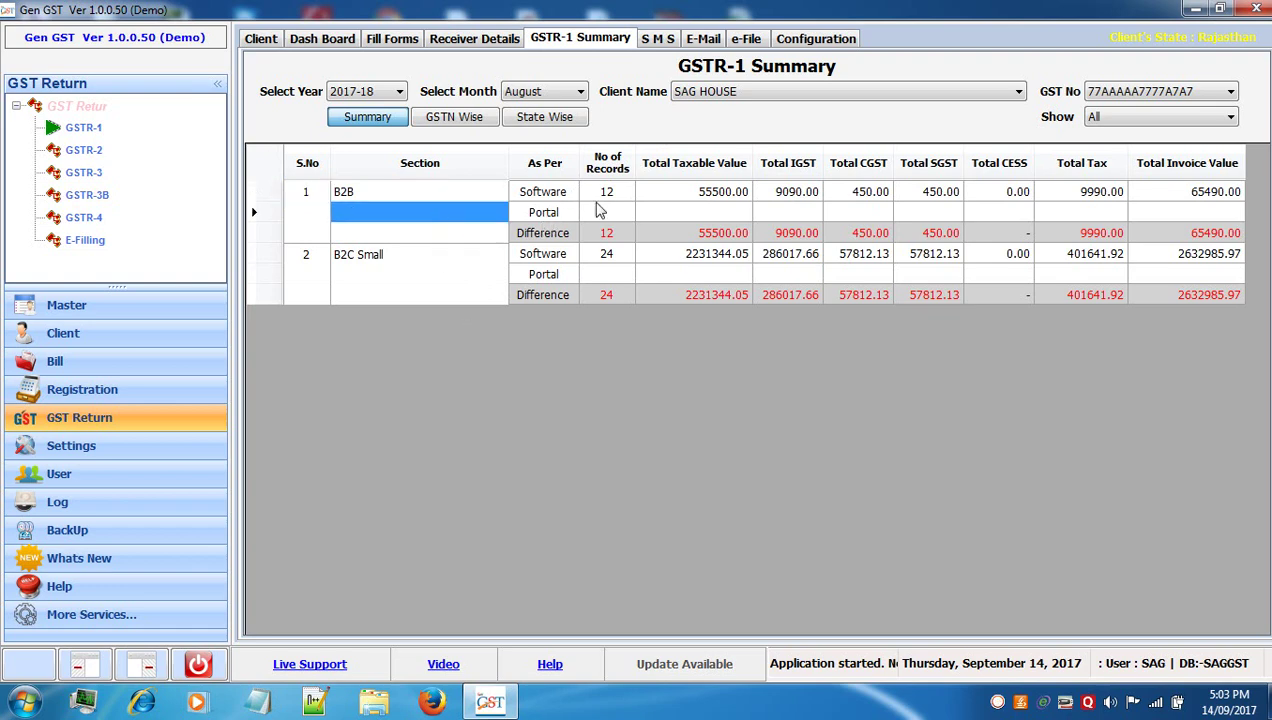
click(658, 240)
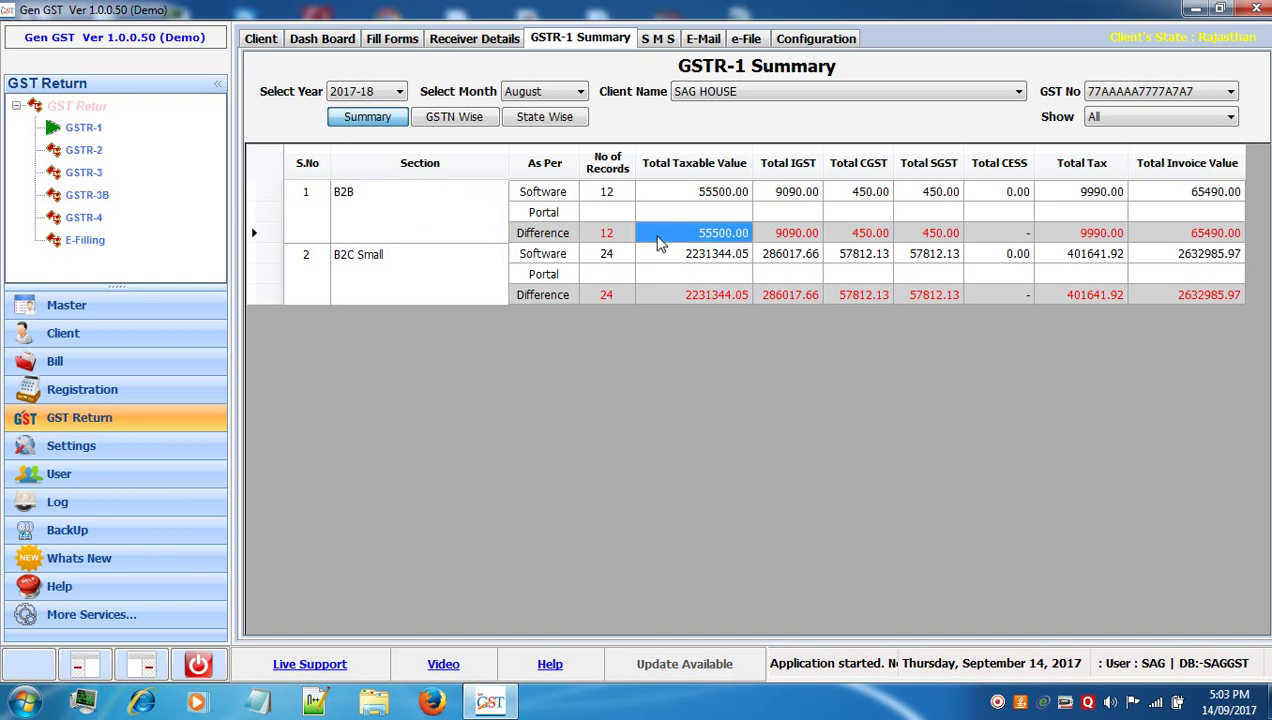
click(449, 117)
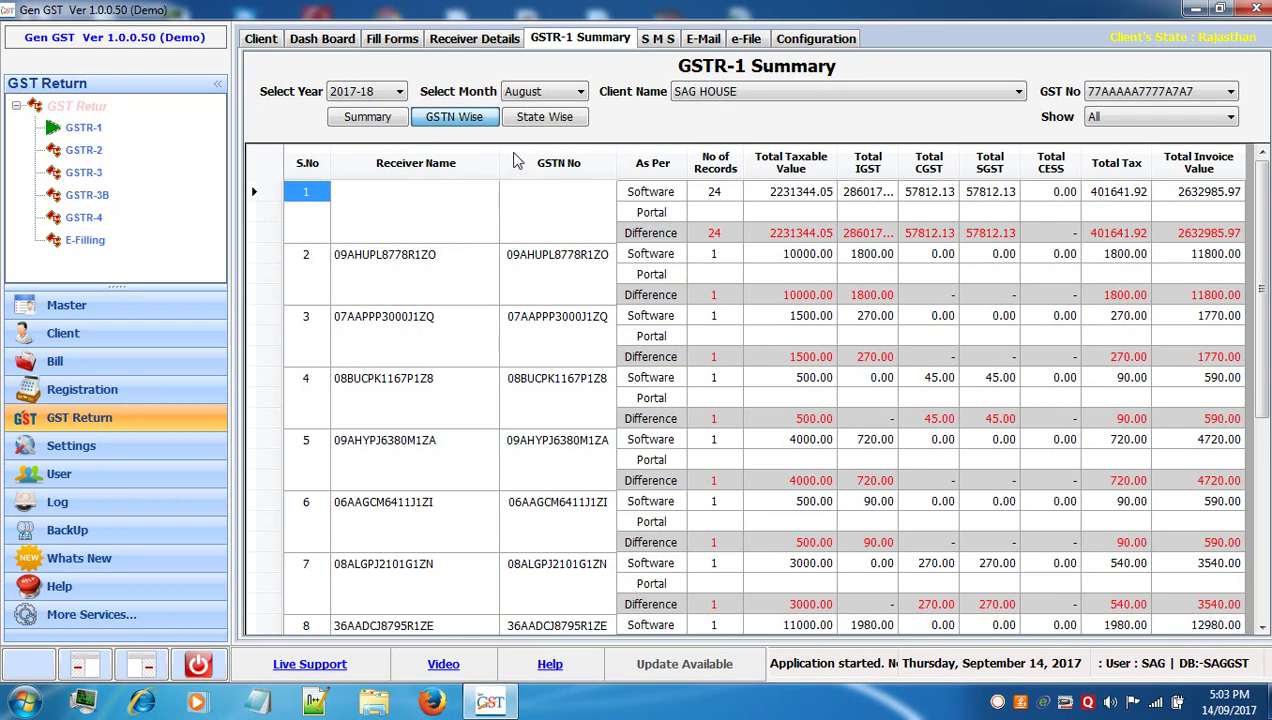
click(542, 125)
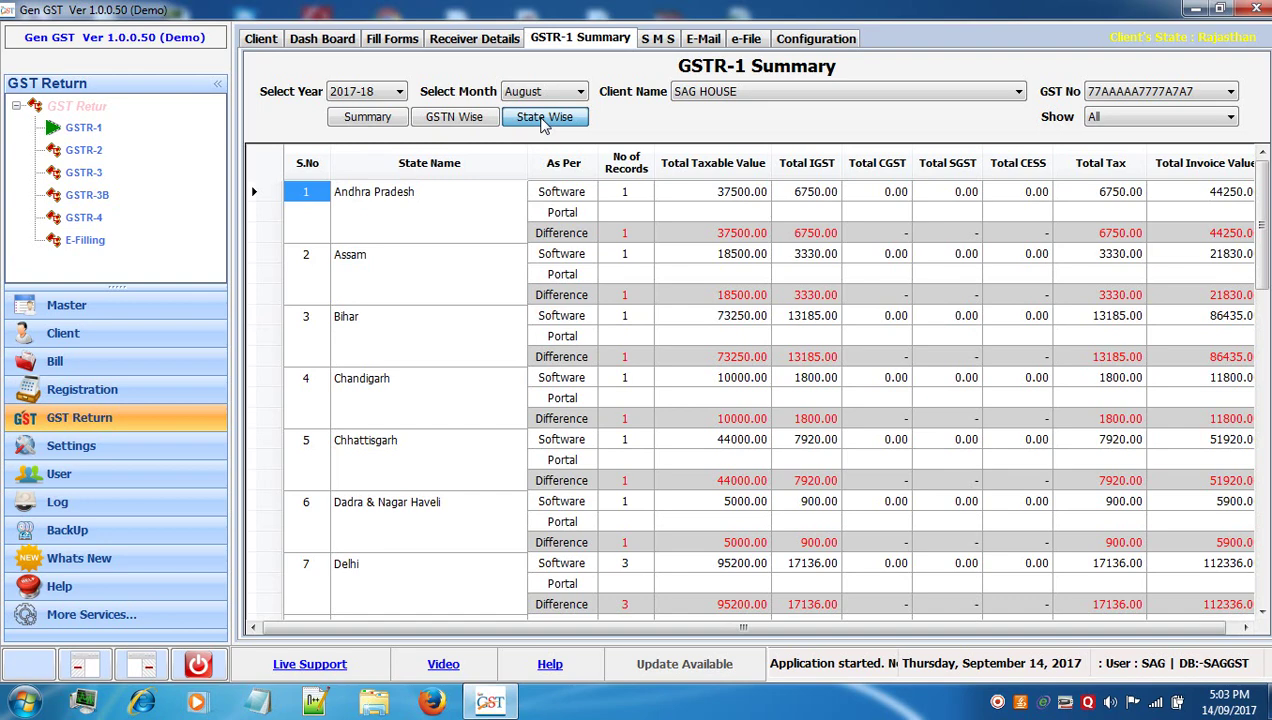
View the client lists of the SMS and e-mail services.
click(658, 42)
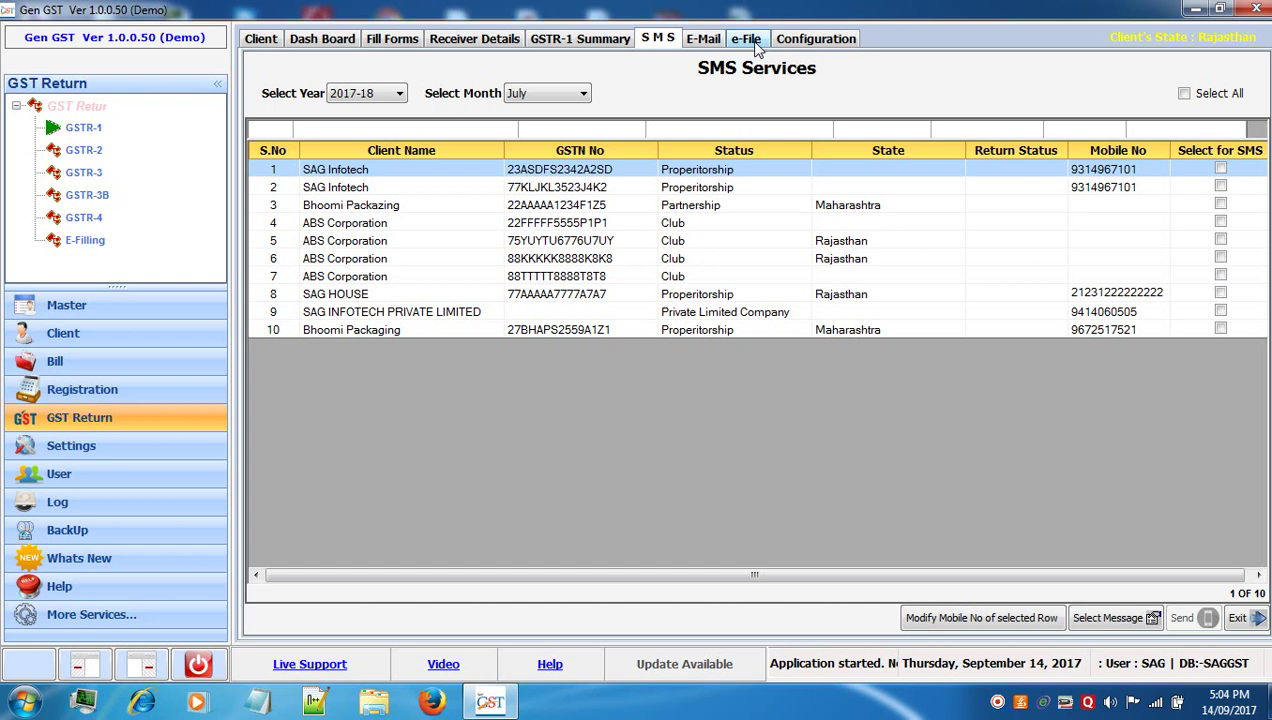
click(711, 46)
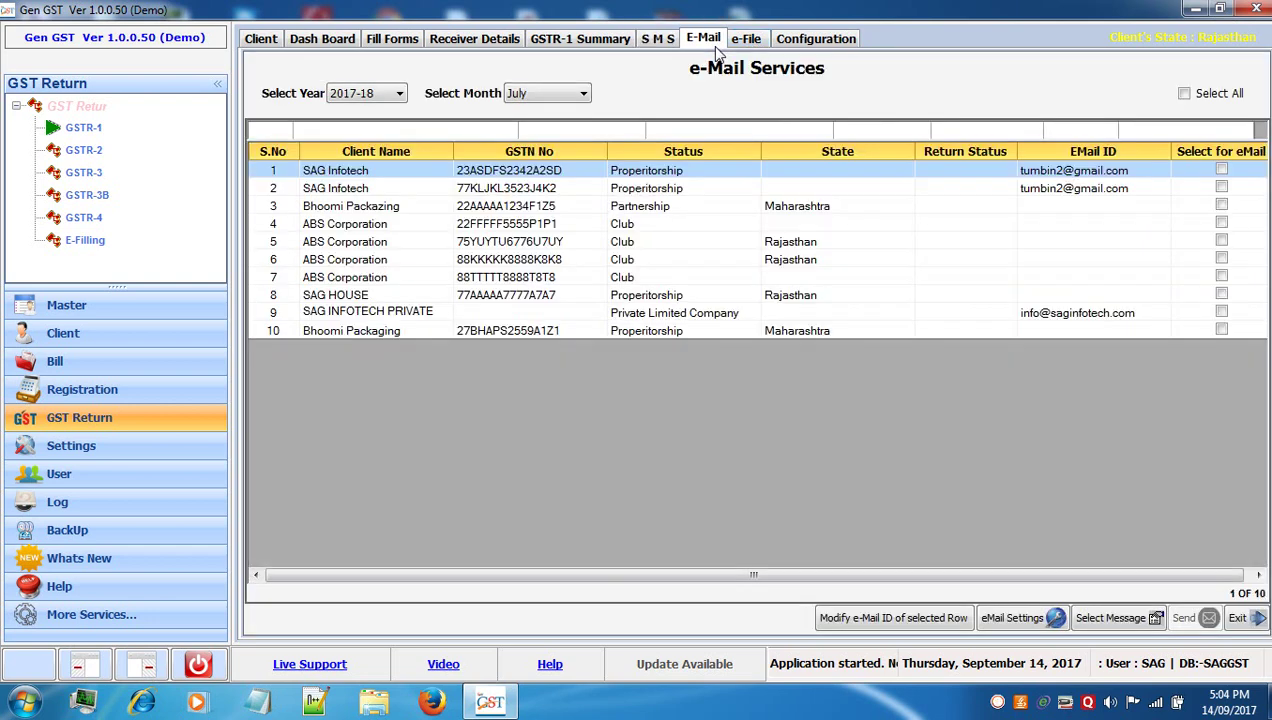
Generate the August e-File return as a JSON file on the desktop under the suggested name and acknowledge the validation.
click(752, 45)
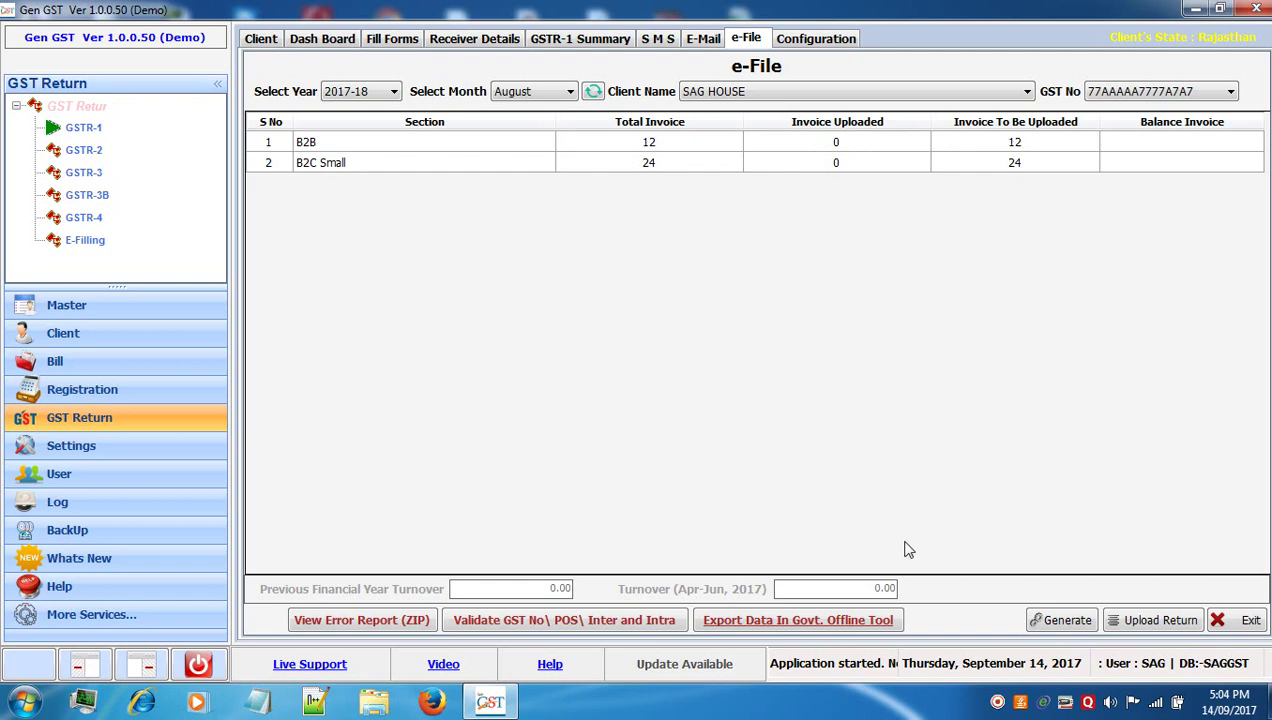
click(1047, 621)
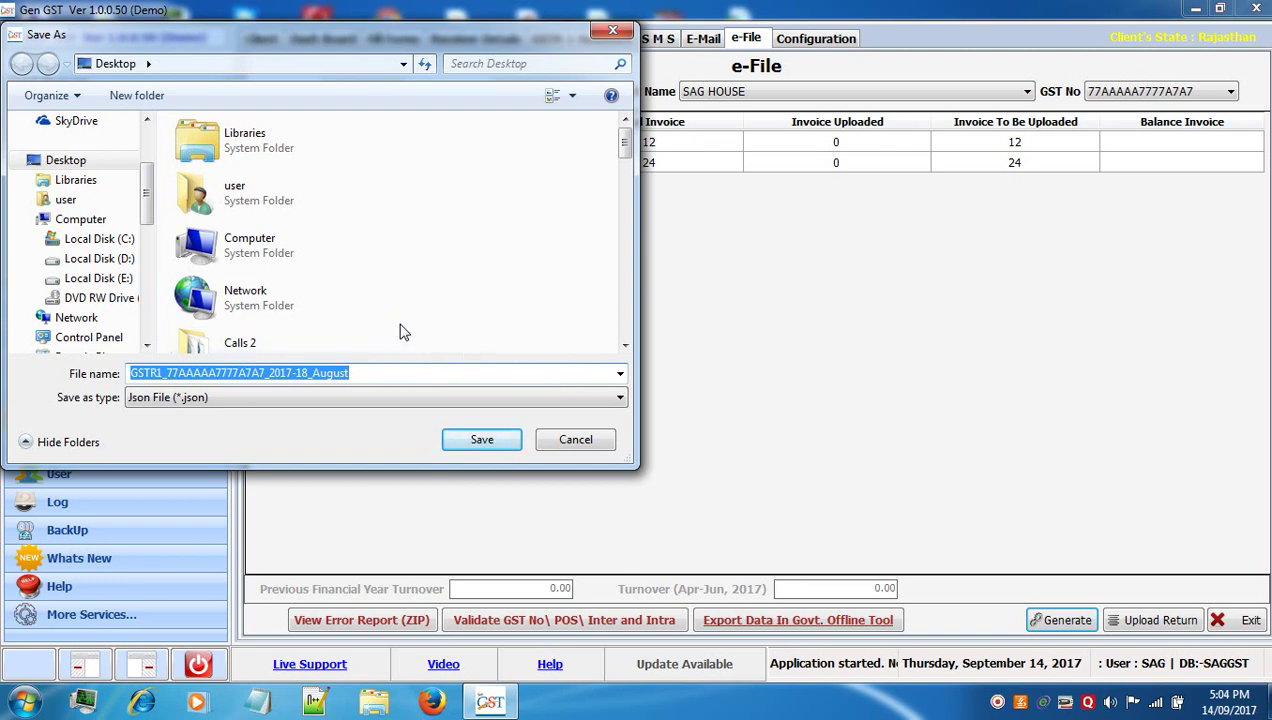
click(480, 439)
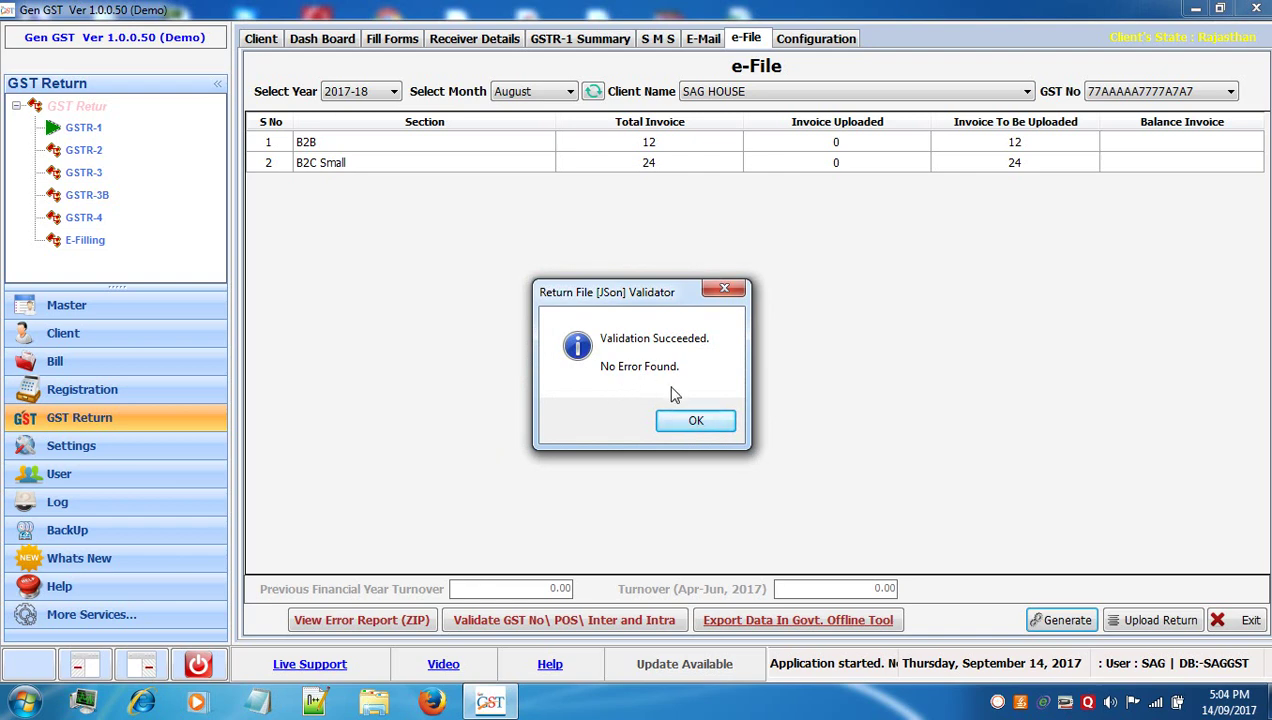
click(690, 421)
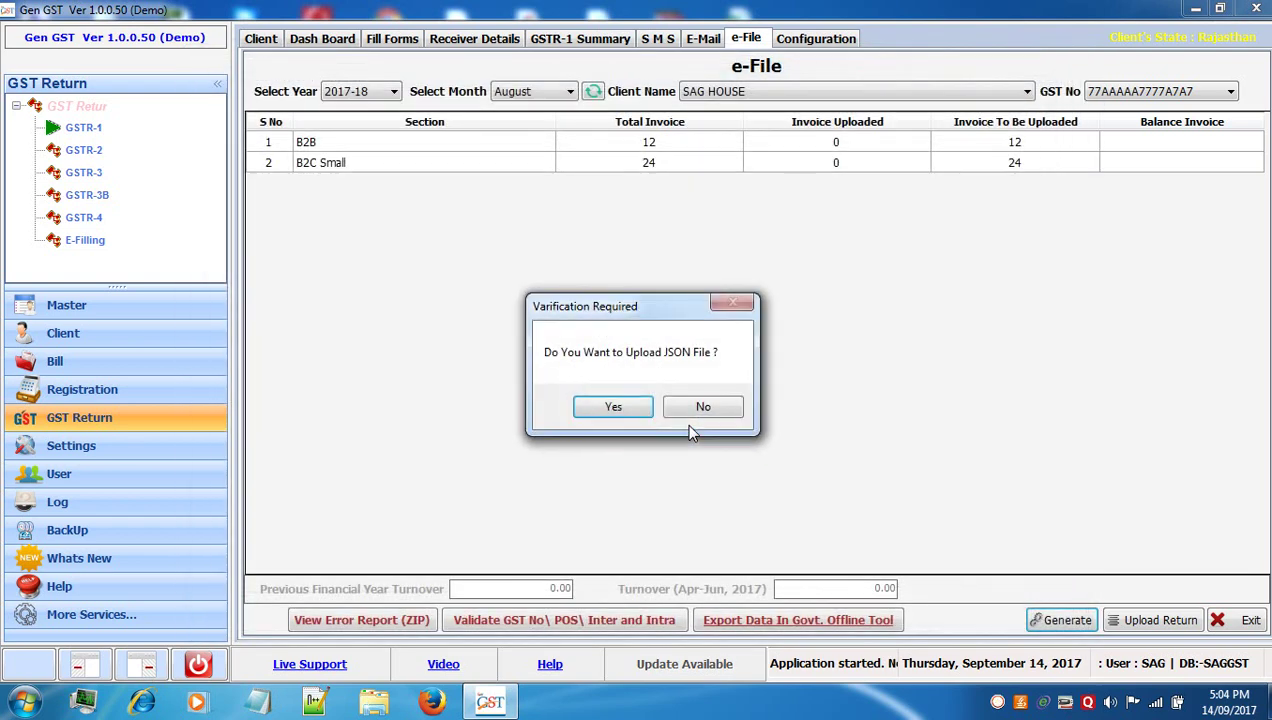
Decline the JSON upload, display the GSTN errors from the 06092017 R1 error report ZIP on the desktop, and close the error viewer.
click(697, 407)
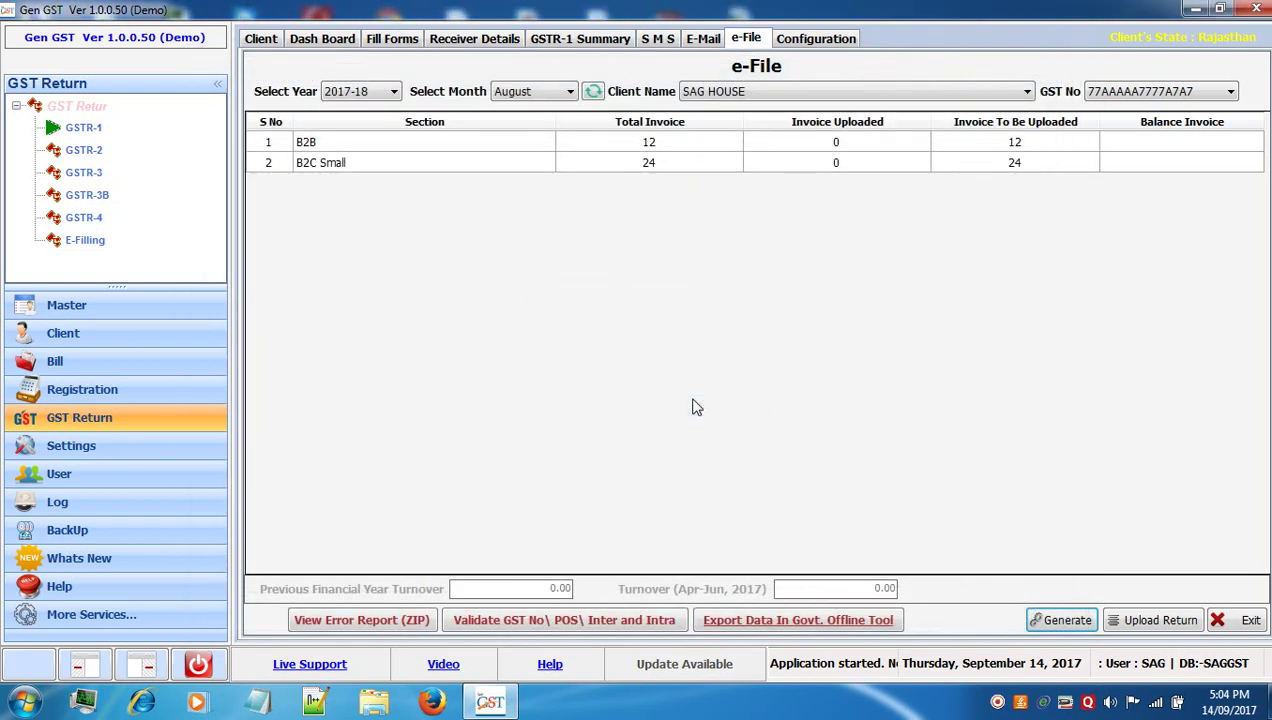
click(345, 621)
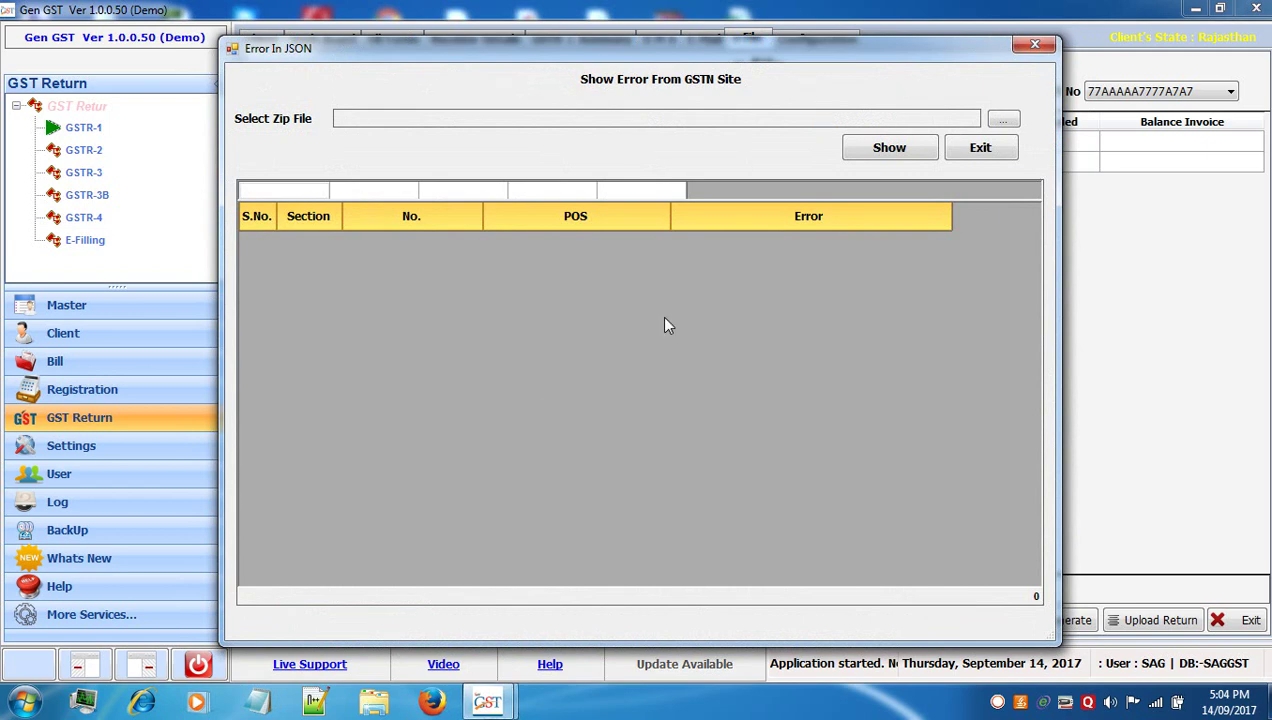
click(1004, 119)
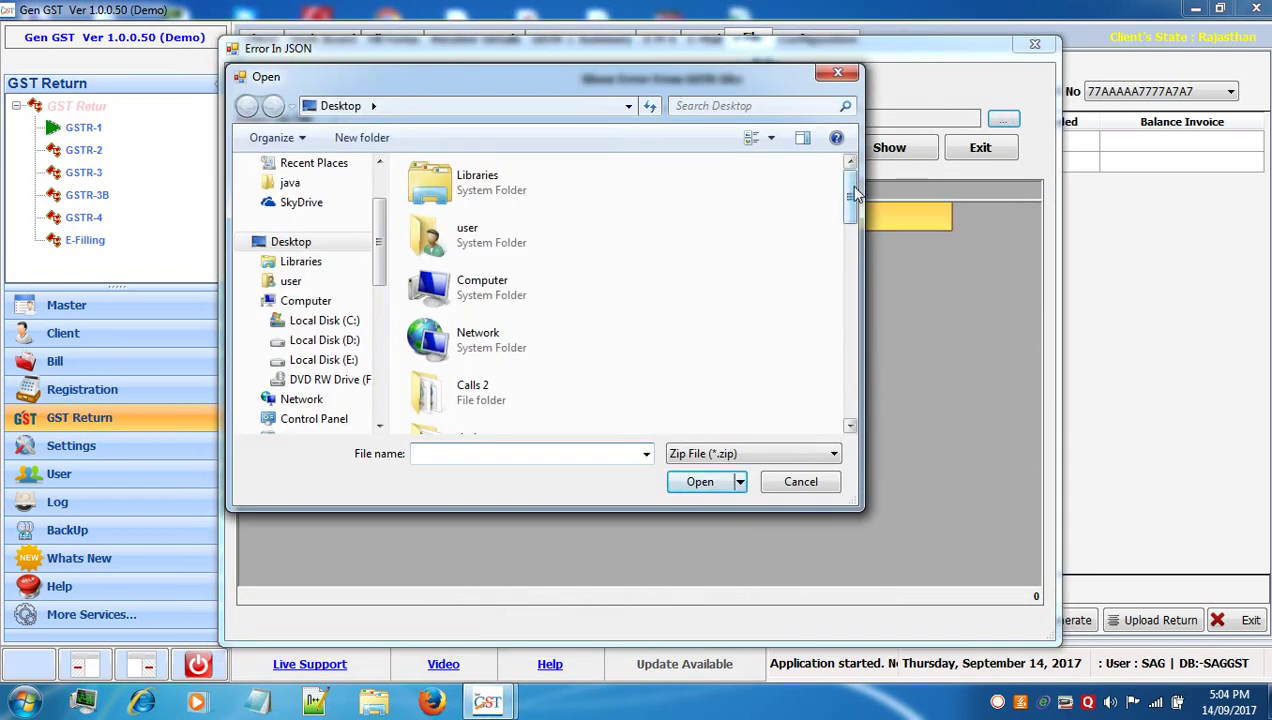
drag(855, 193, 846, 397)
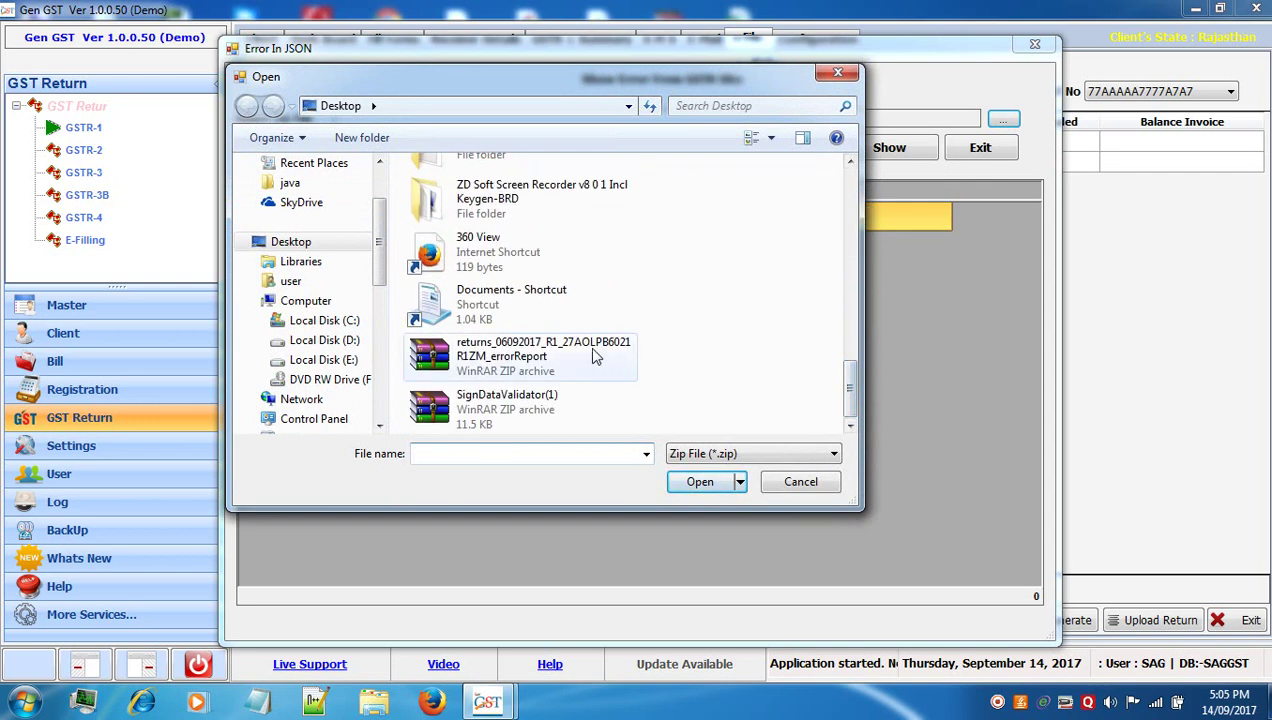
click(593, 355)
click(690, 482)
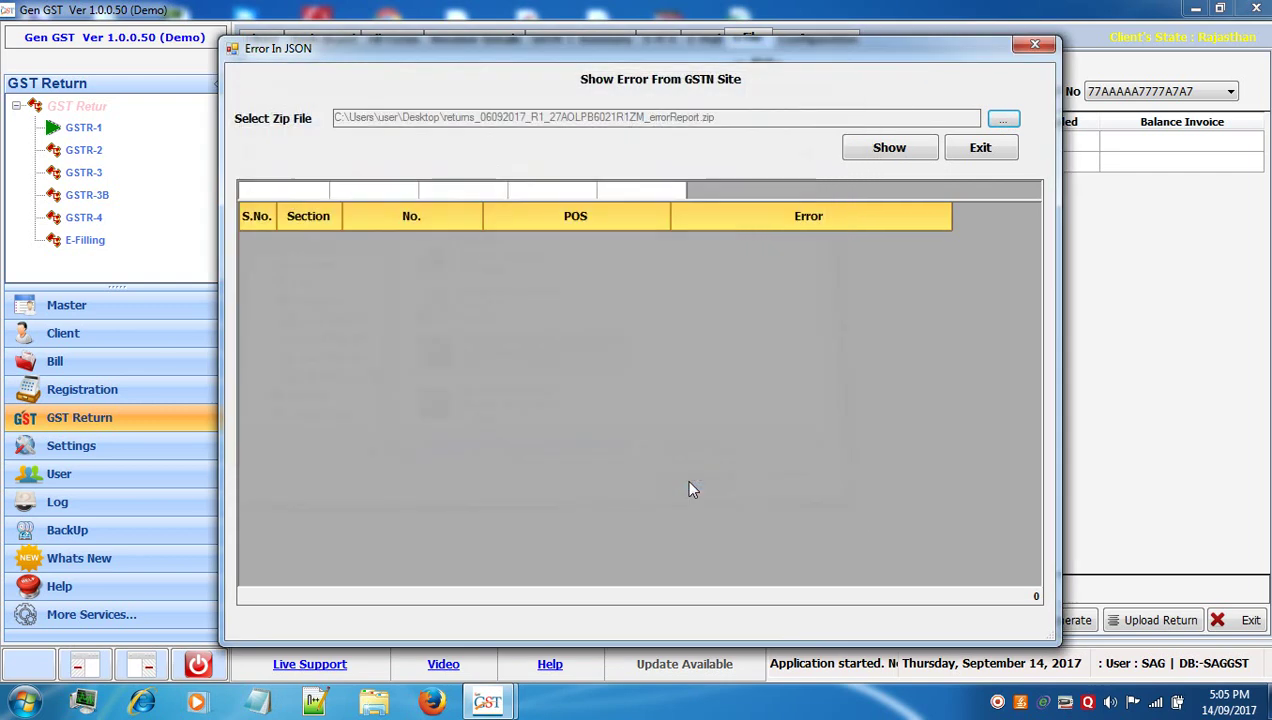
click(891, 149)
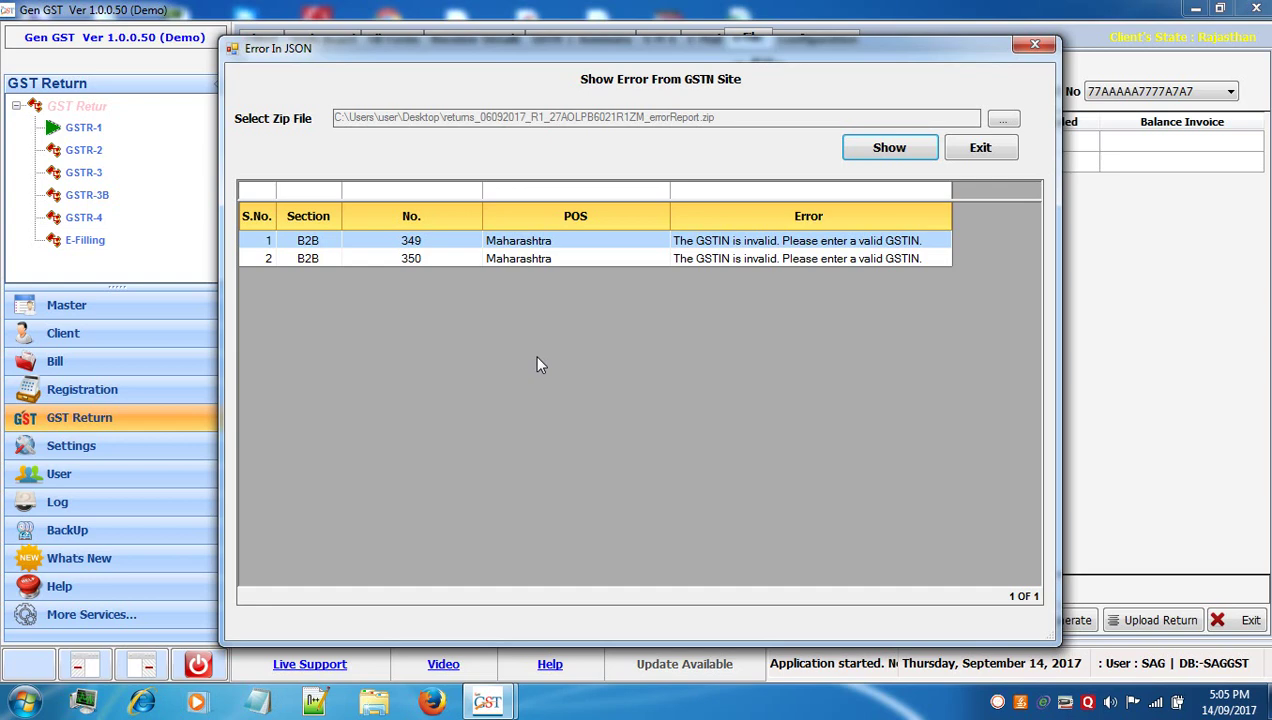
click(1035, 46)
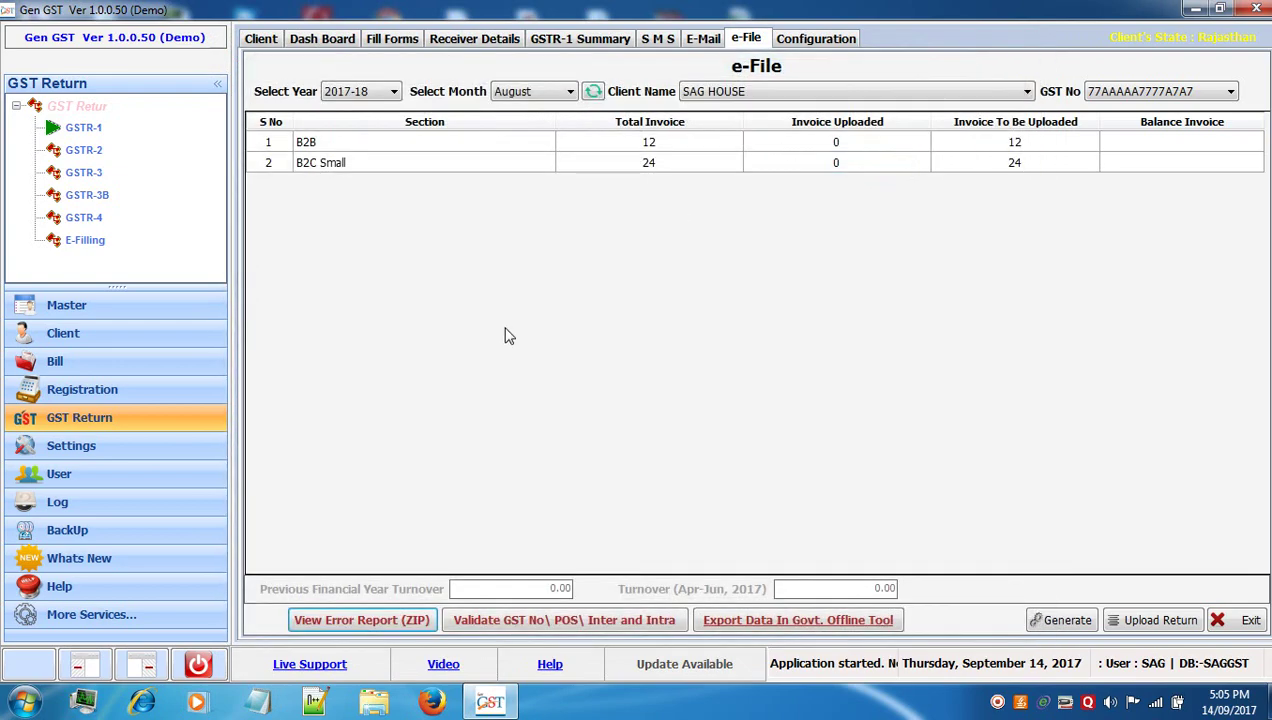
Submit the August 2017-18 GSTR-1 JSON from the desktop for an online GST number check and acknowledge the captcha warning.
click(541, 621)
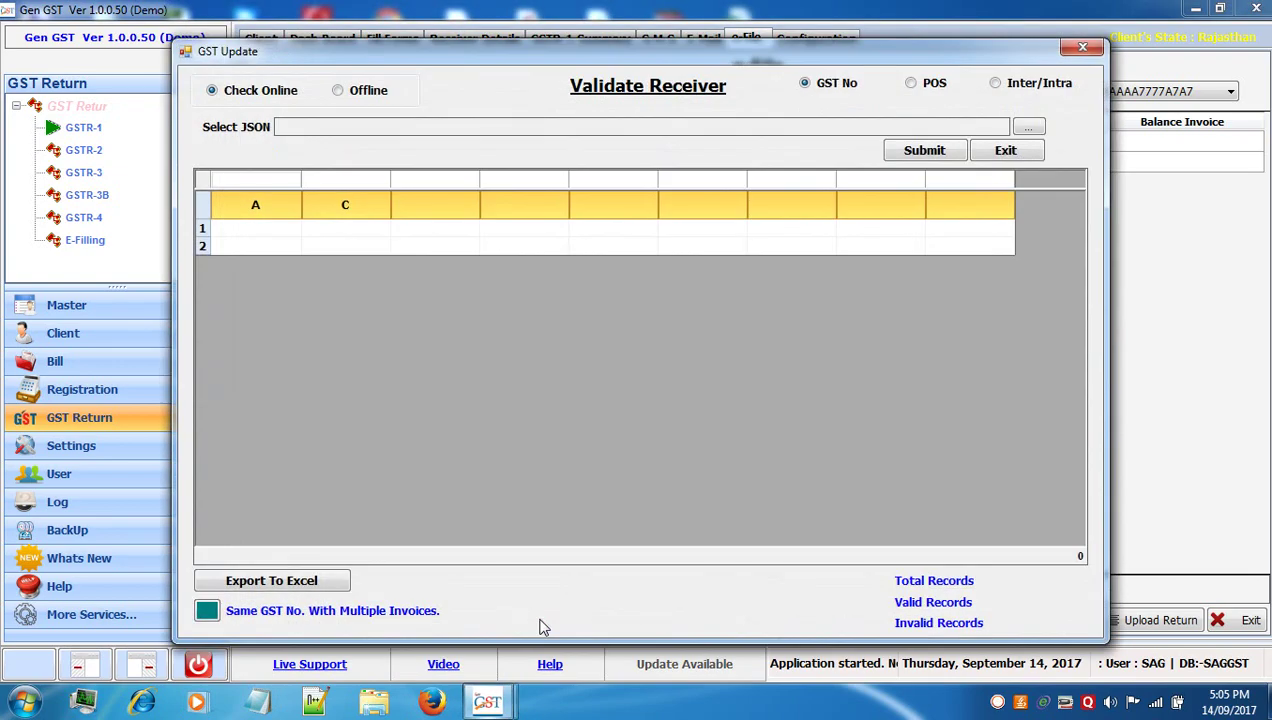
click(1027, 128)
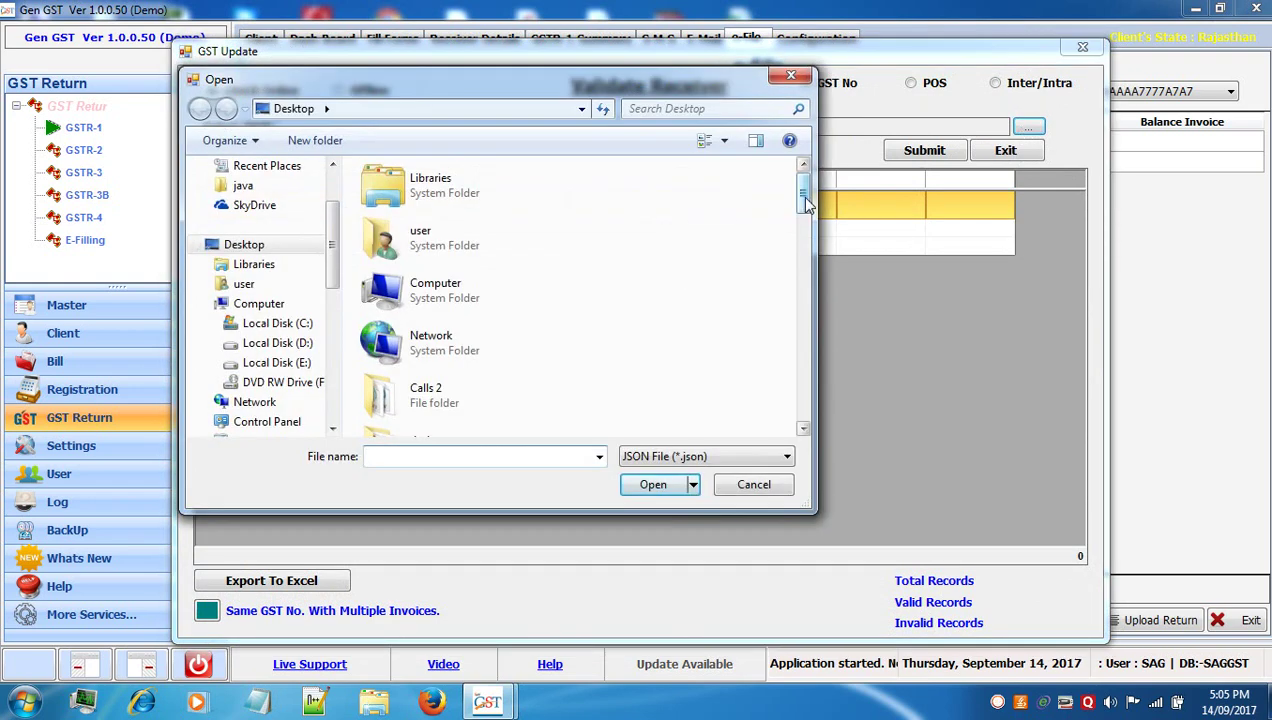
drag(805, 200, 790, 387)
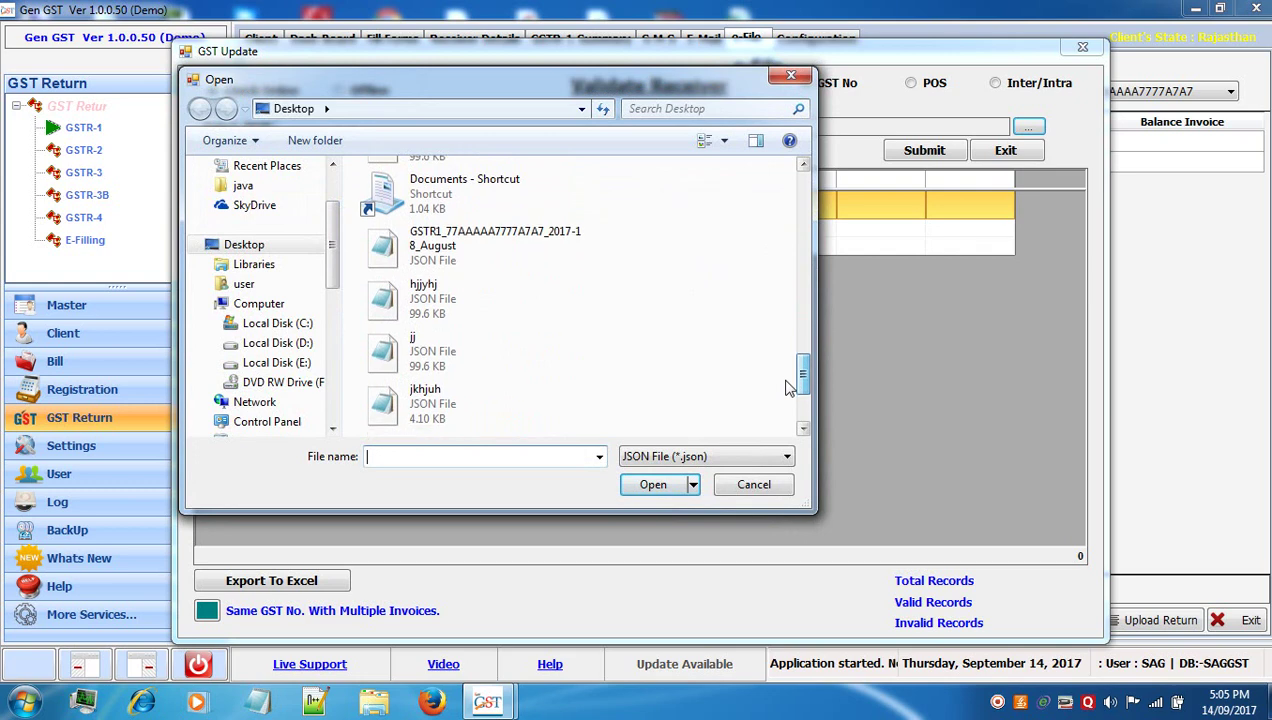
click(562, 238)
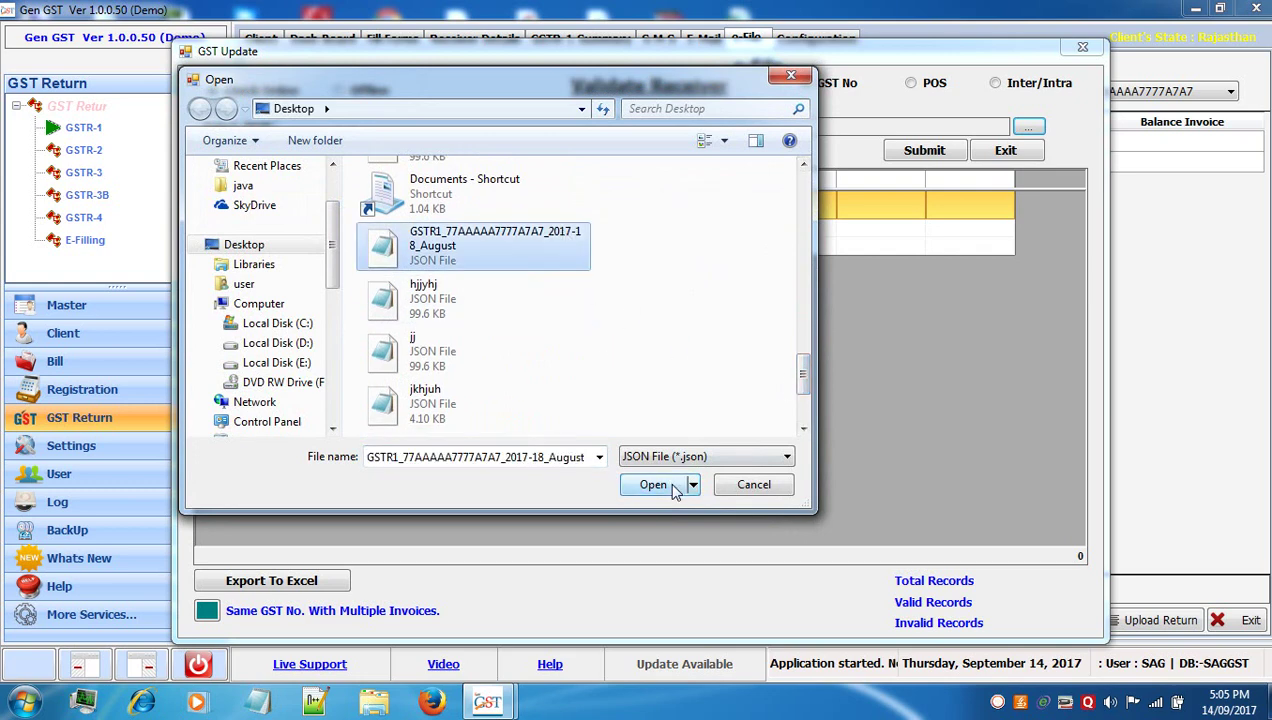
click(673, 484)
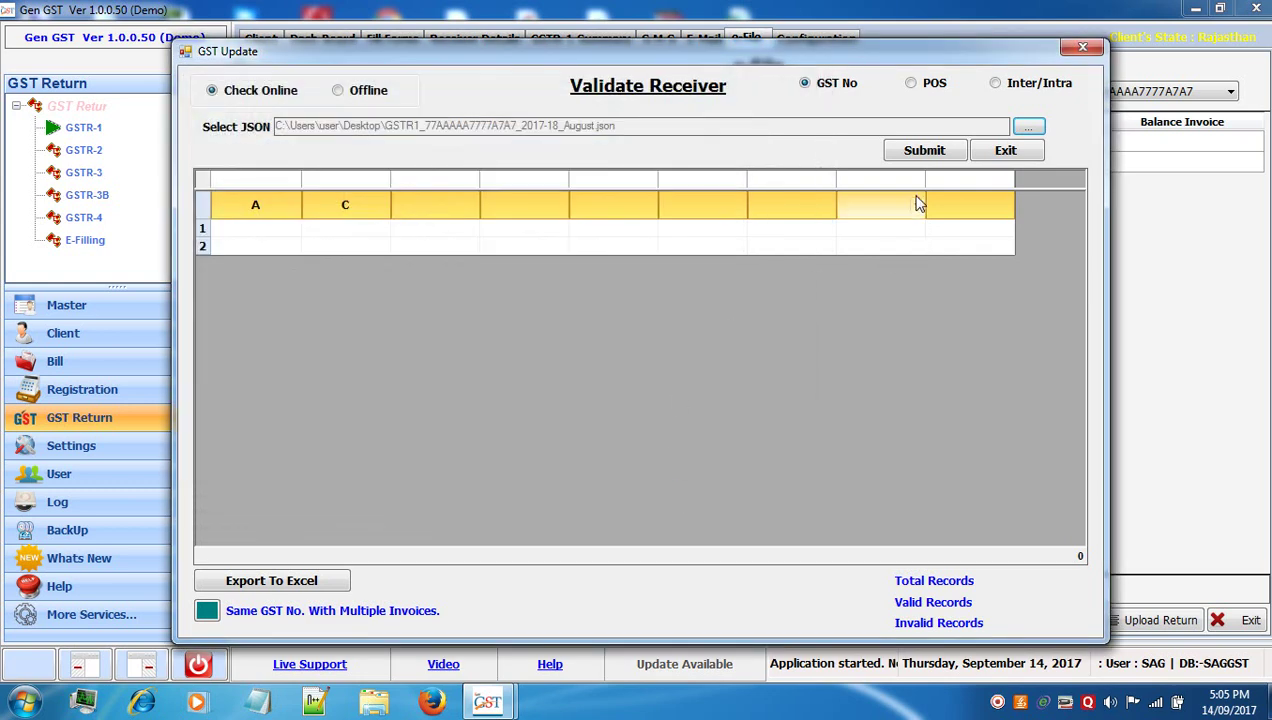
click(922, 152)
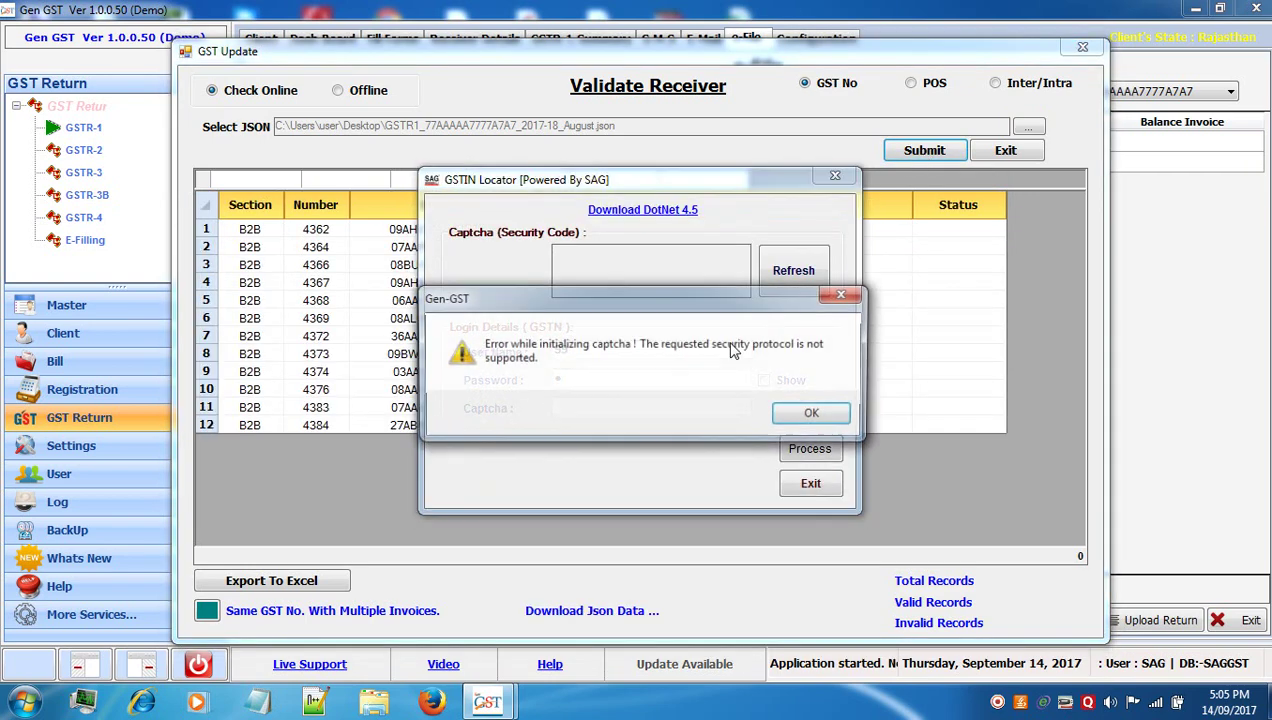
click(812, 415)
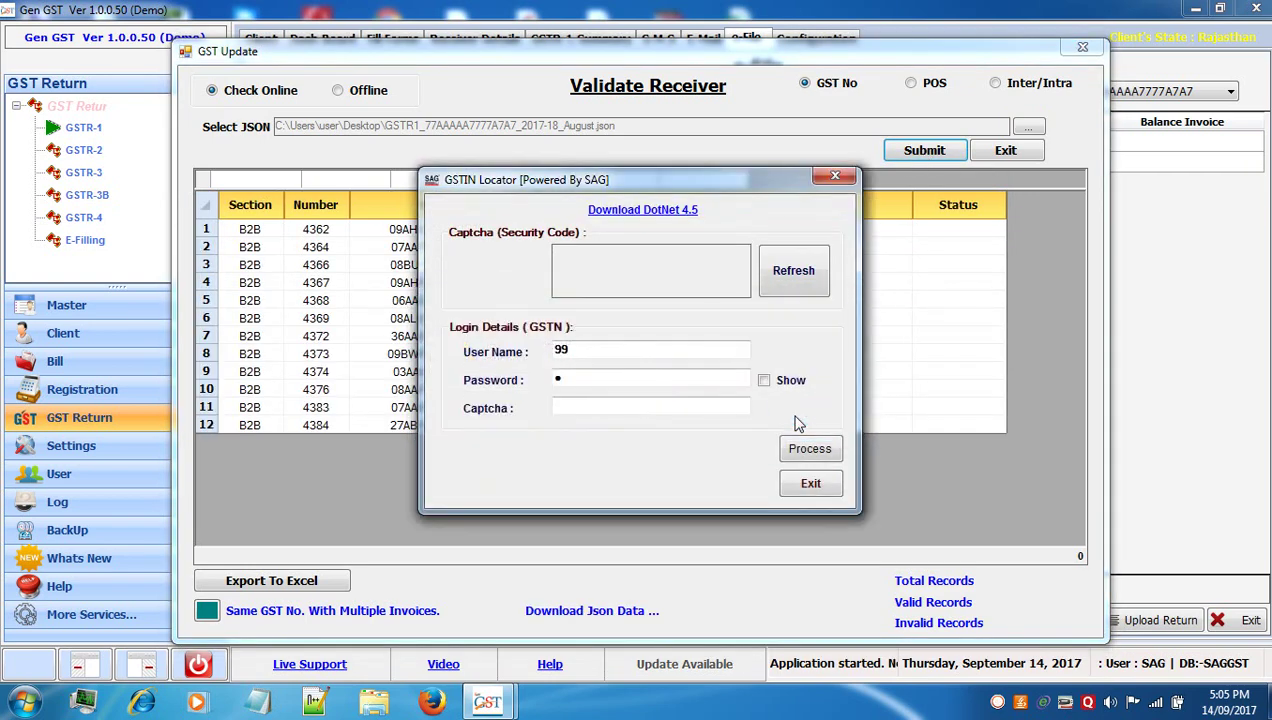
Replace the GSTN login details in the GSTIN Locator with the account's user name and password.
click(604, 351)
key(BackSpace)
key(BackSpace)
click(613, 380)
key(BackSpace)
click(616, 351)
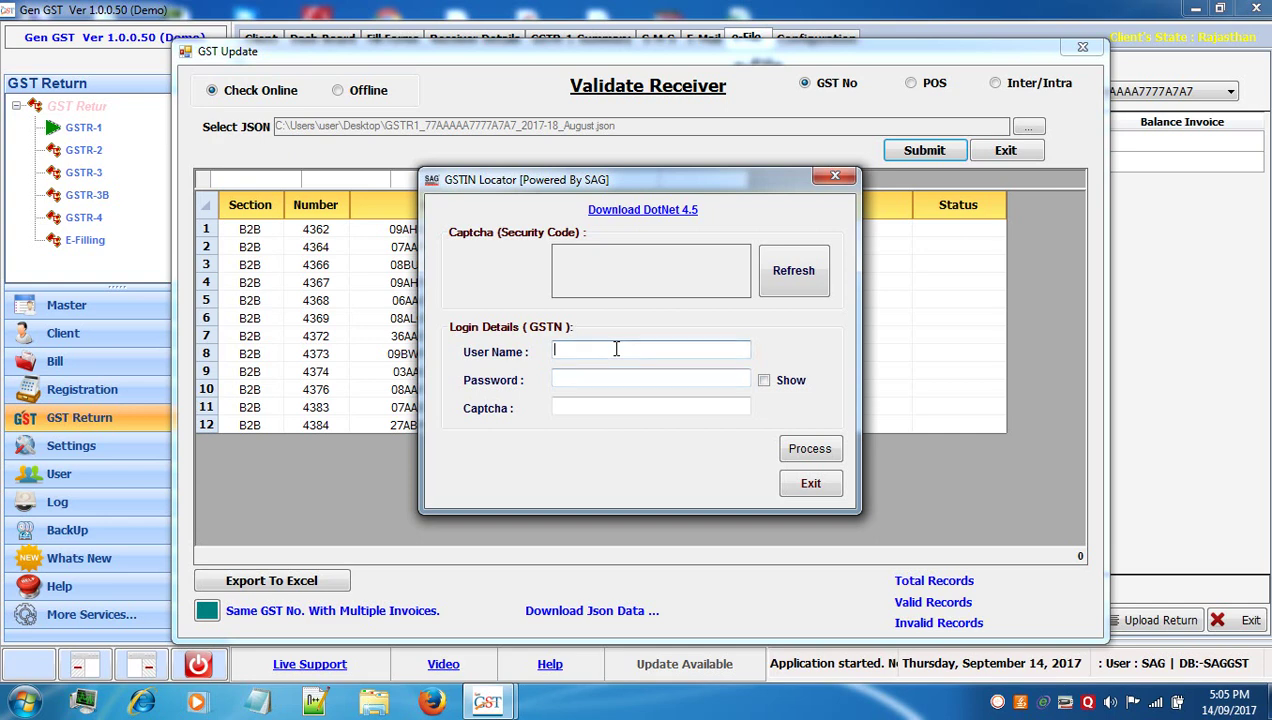
text(sagipl_jpr)
key(Tab)
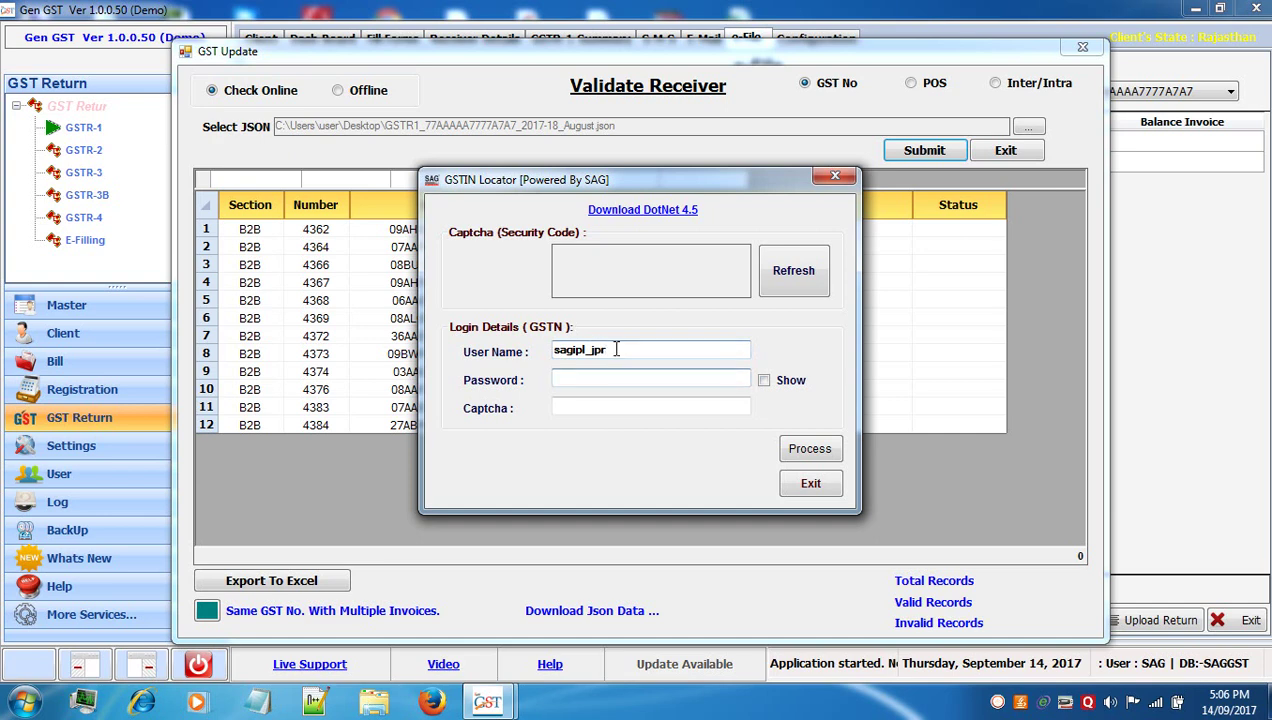
text(*************)
Try to reload the captcha for the GSTN login, dismiss the message, and exit the GSTIN Locator.
click(795, 270)
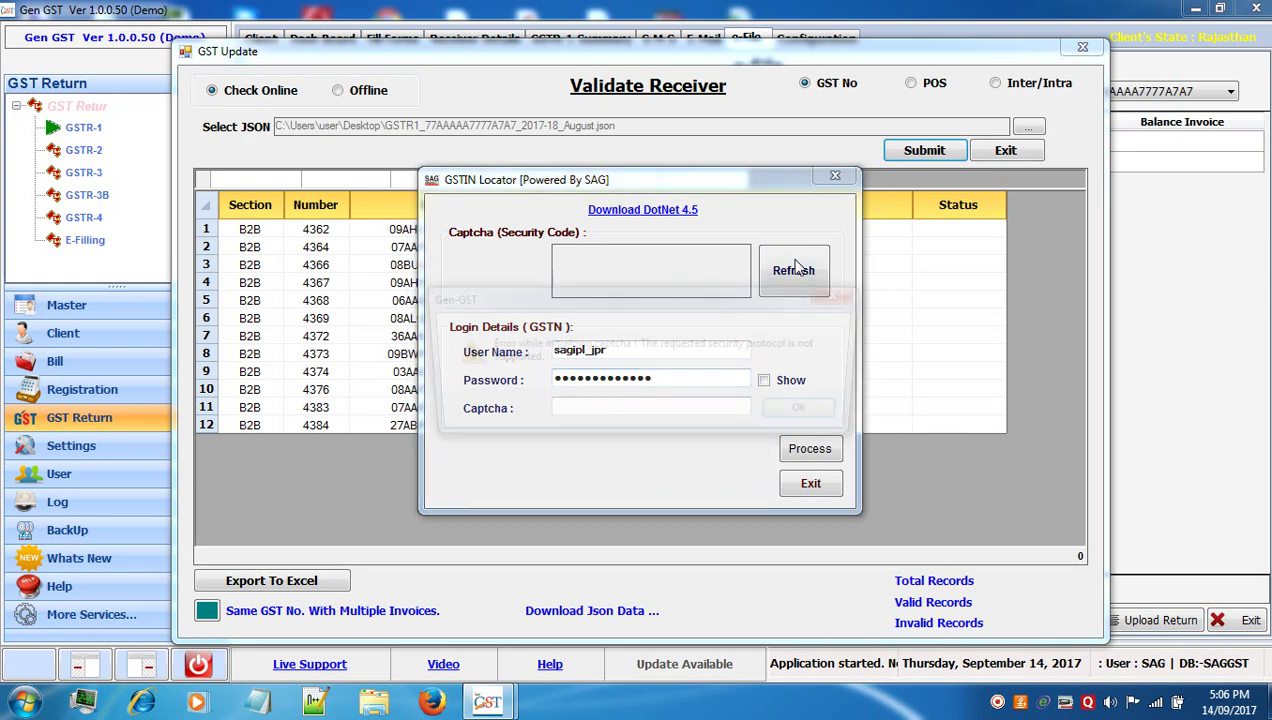
click(810, 415)
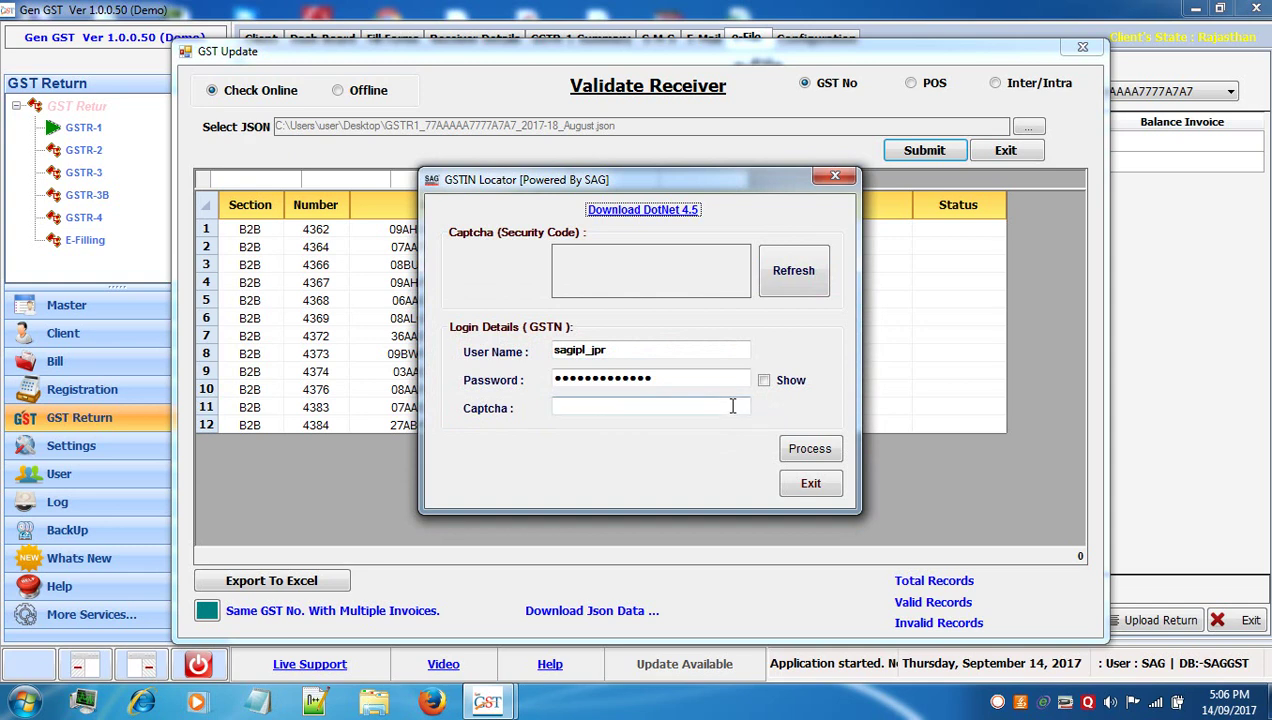
click(814, 480)
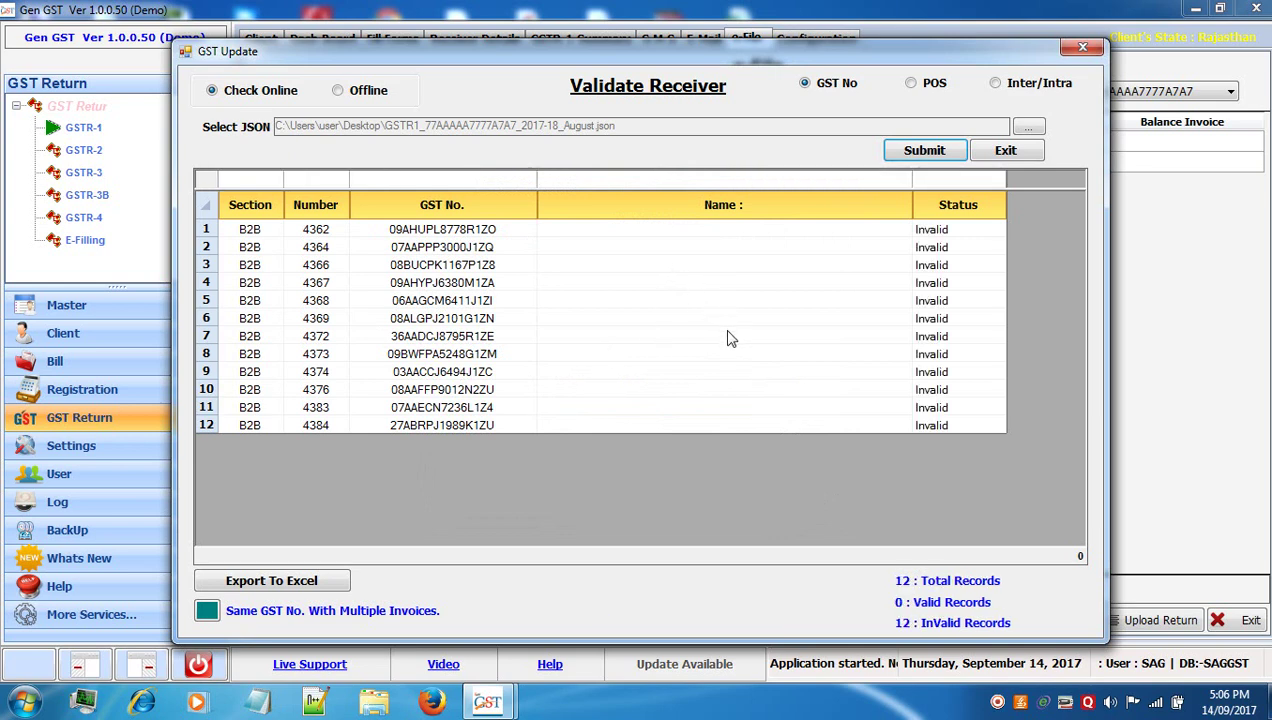
View the POS and Inter/Intra receiver validation options and close the validation form without submitting.
click(930, 87)
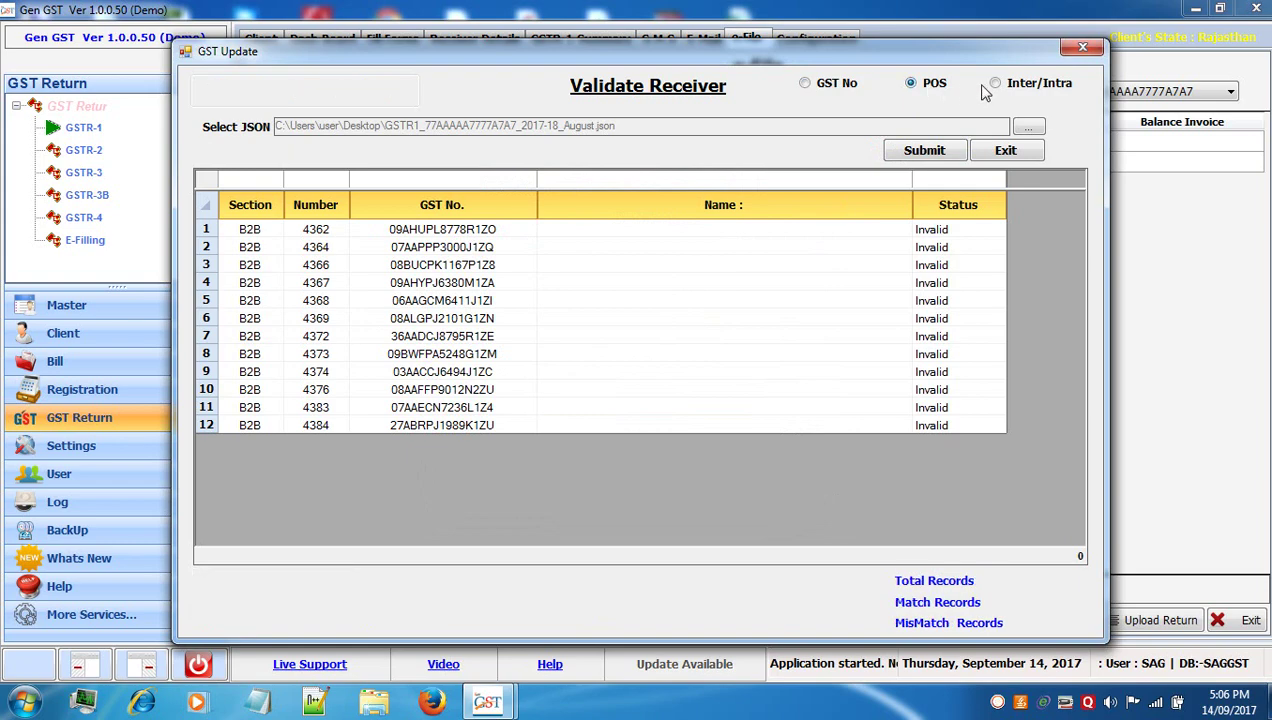
click(1018, 88)
click(1096, 51)
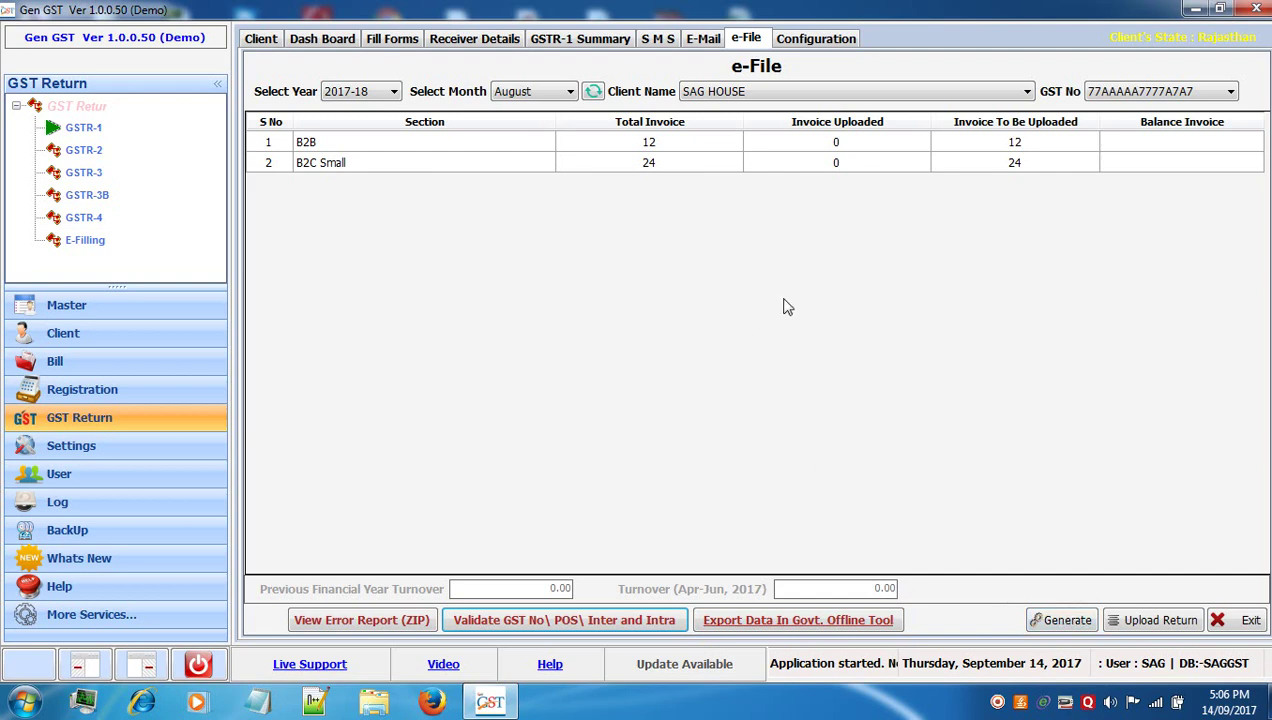
Open the upload form for the August return.
click(1158, 621)
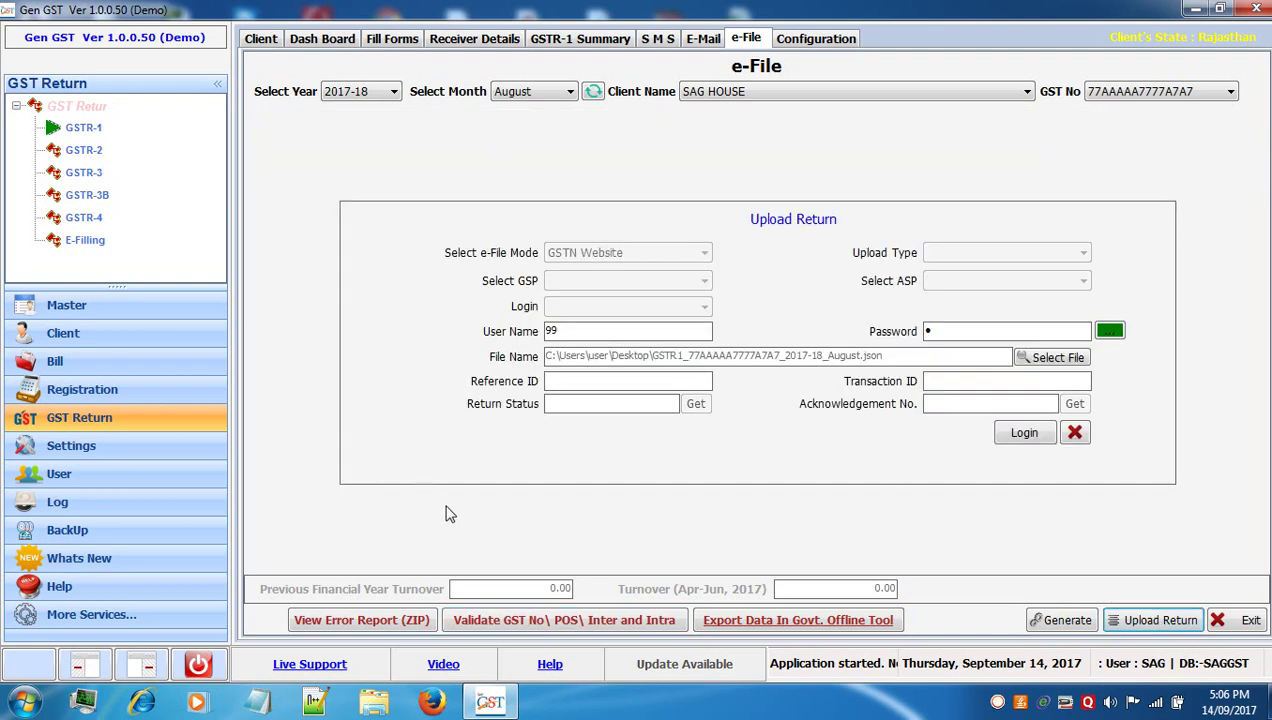